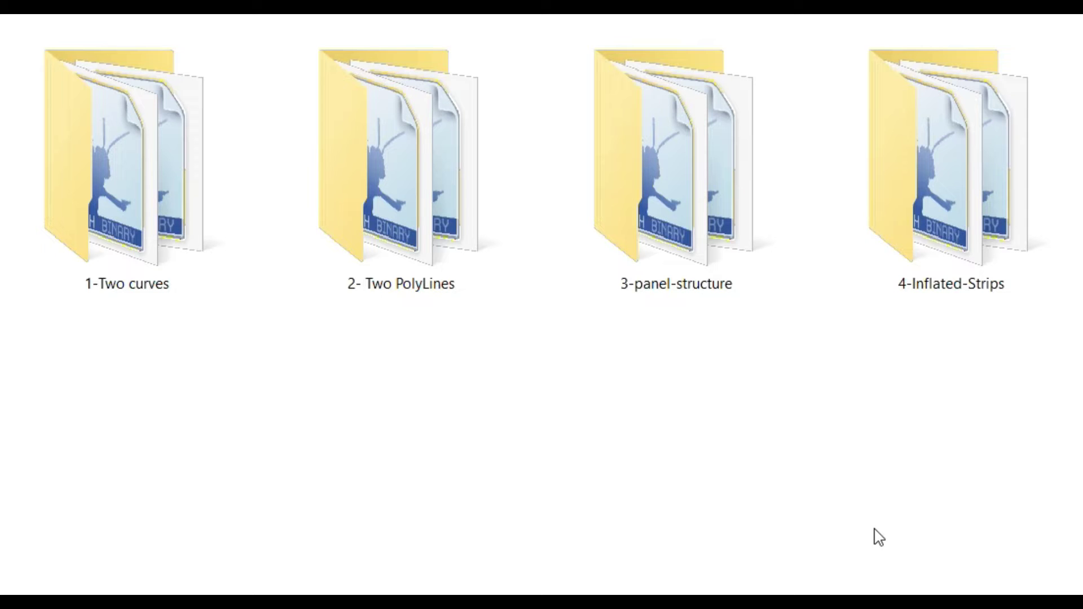
Open the 1-Two curves folder and display its files as extra large icons
{"action": "double_click", "coordinate": [147, 190]}
{"action": "right_click", "coordinate": [47, 169]}
{"action": "left_click", "coordinate": [288, 256]}
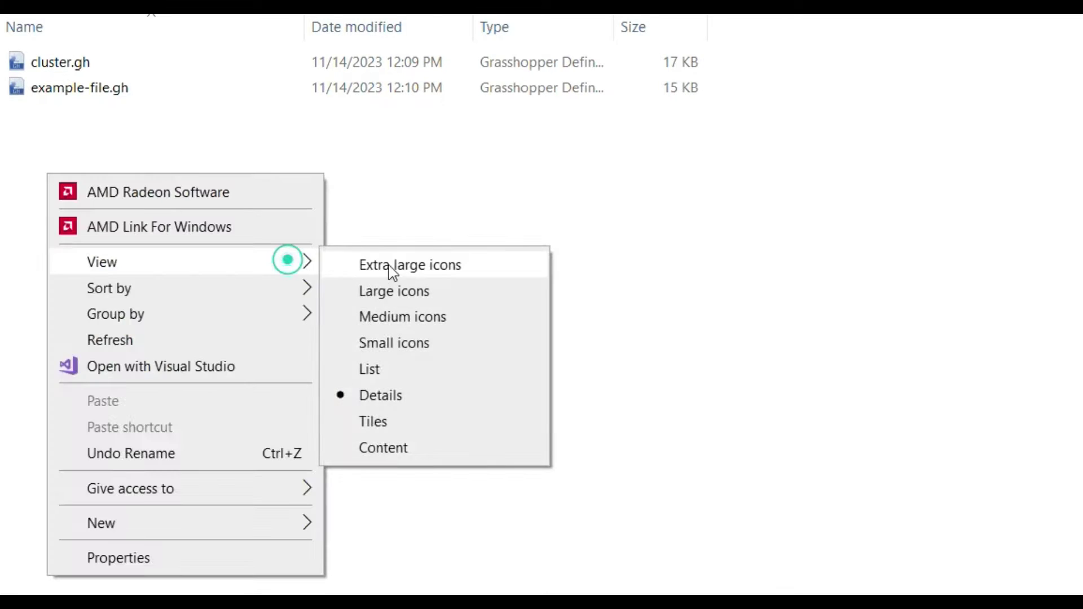
{"action": "left_click", "coordinate": [394, 262]}
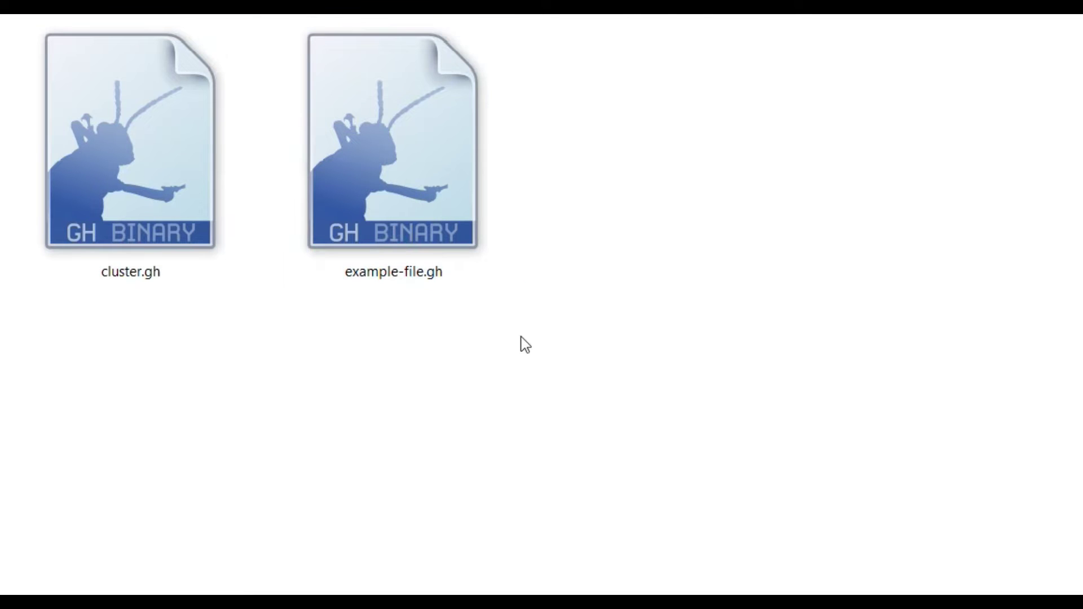
Open cluster.gh and bring both 2 Curve Arcs clusters and their surfaces into view
{"action": "double_click", "coordinate": [138, 167]}
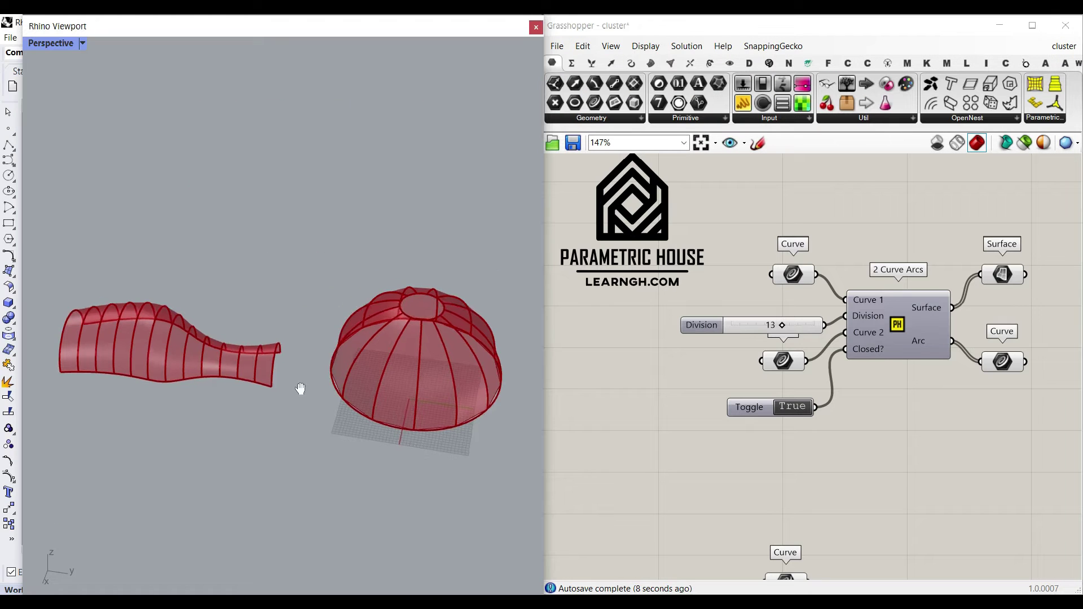
{"action": "scroll", "coordinate": [184, 383], "scroll_direction": "up", "scroll_amount": 5}
{"action": "right_click_drag", "start_coordinate": [888, 275], "coordinate": [770, 313]}
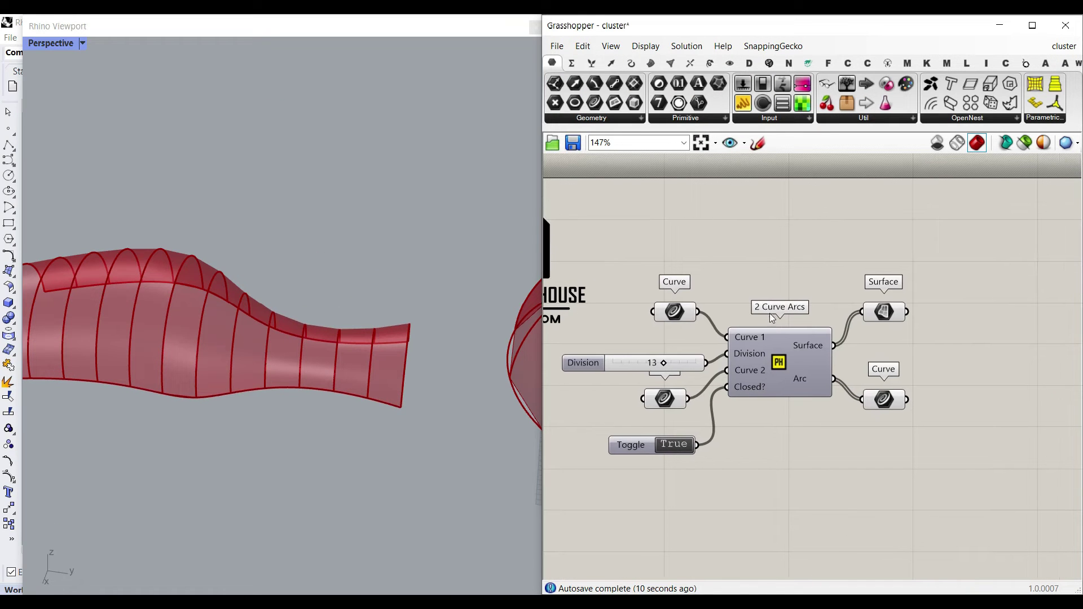
{"action": "scroll", "coordinate": [312, 396], "scroll_direction": "down", "scroll_amount": 2}
{"action": "right_click_drag", "start_coordinate": [310, 395], "coordinate": [274, 356], "text": "shift"}
{"action": "right_click_drag", "start_coordinate": [758, 367], "coordinate": [746, 289]}
{"action": "scroll", "coordinate": [867, 301], "scroll_direction": "down", "scroll_amount": 3}
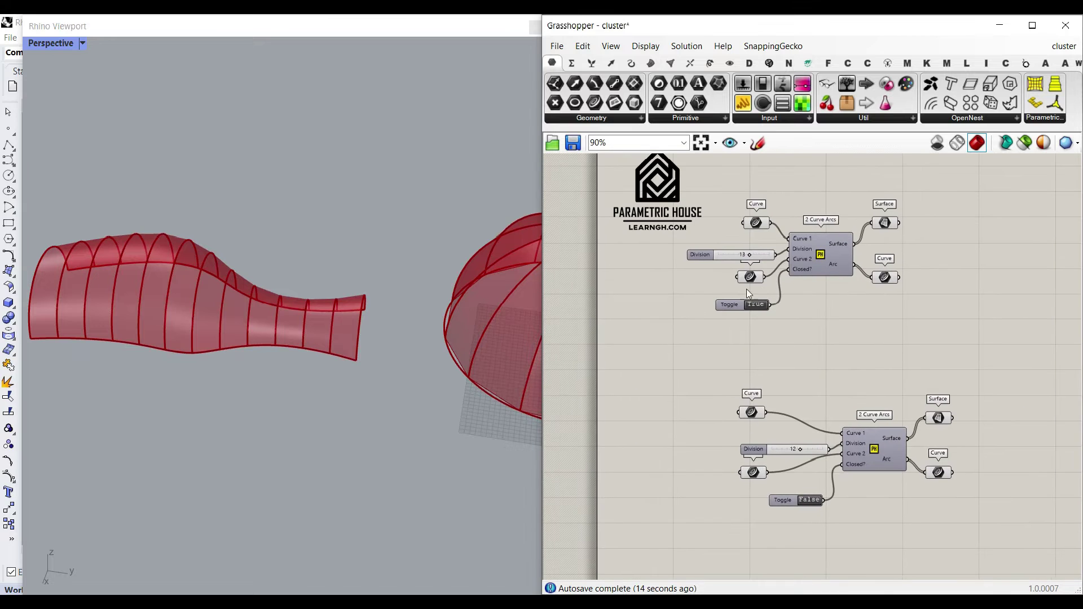
Examine the two input curves and the Surface and Arc outputs of the strip's 2 Curve Arcs cluster
{"action": "left_click", "coordinate": [753, 413]}
{"action": "left_click", "coordinate": [756, 473]}
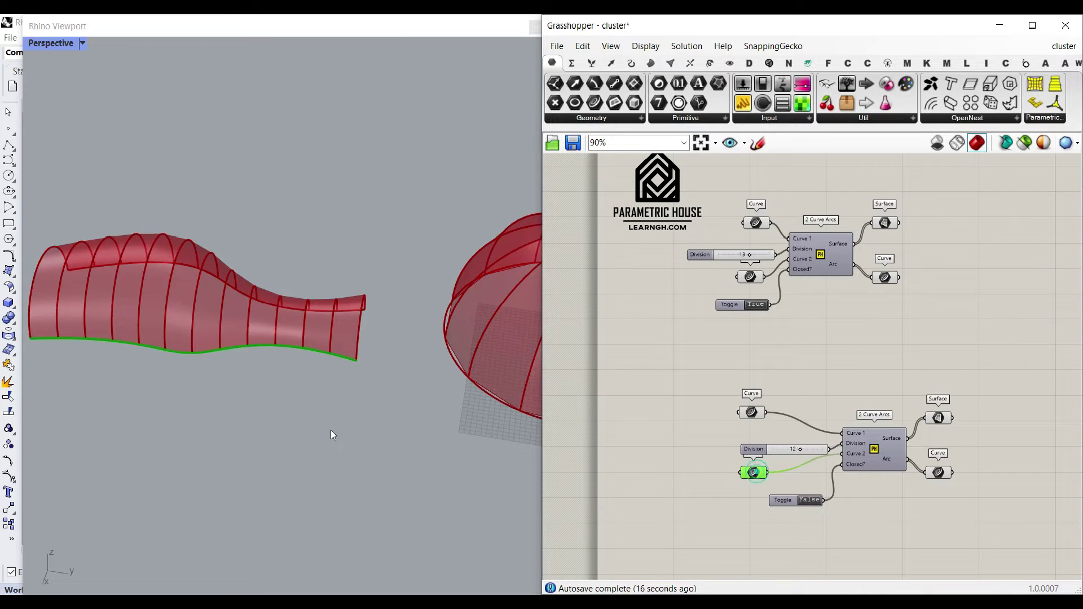
{"action": "scroll", "coordinate": [235, 243], "scroll_direction": "up", "scroll_amount": 5}
{"action": "right_click_drag", "start_coordinate": [1028, 422], "coordinate": [957, 399]}
{"action": "scroll", "coordinate": [957, 399], "scroll_direction": "up", "scroll_amount": 3}
{"action": "left_click", "coordinate": [830, 446]}
{"action": "left_click", "coordinate": [831, 356]}
{"action": "left_click", "coordinate": [810, 273]}
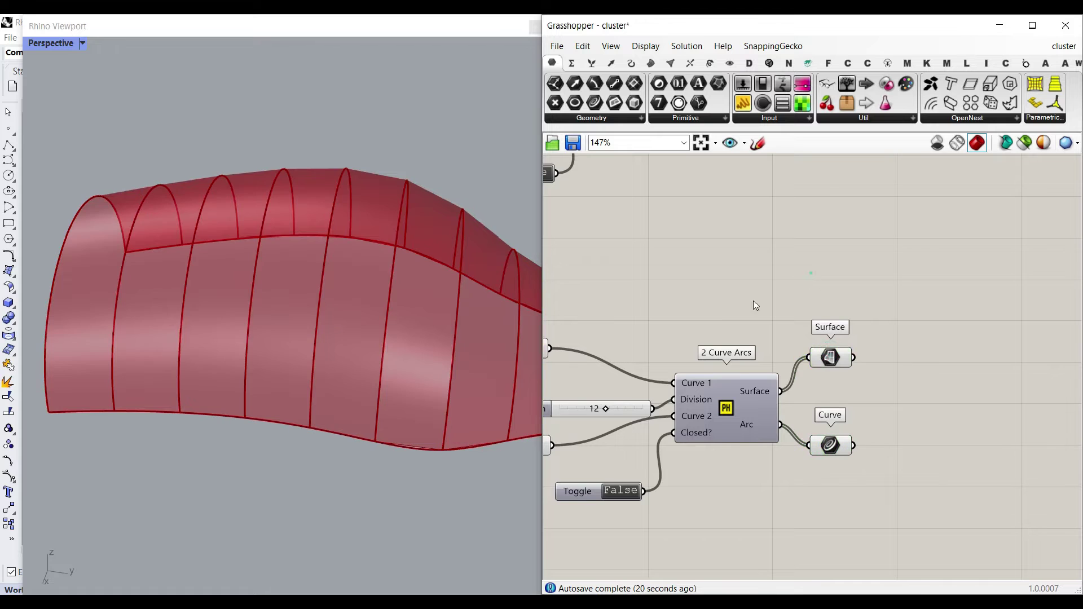
{"action": "right_click_drag", "start_coordinate": [754, 305], "coordinate": [917, 294]}
{"action": "left_click", "coordinate": [687, 334]}
{"action": "scroll", "coordinate": [290, 361], "scroll_direction": "down", "scroll_amount": 6}
{"action": "right_click_drag", "start_coordinate": [300, 356], "coordinate": [316, 395]}
{"action": "left_click", "coordinate": [681, 441]}
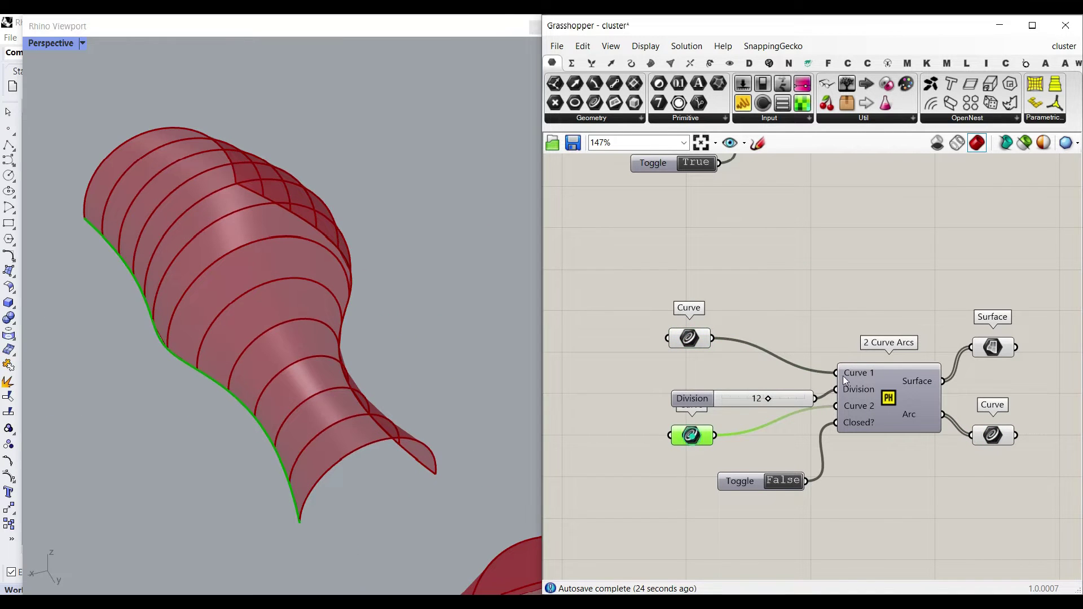
Align the strip cluster's Division slider with its Division input and set it to 9
{"action": "scroll", "coordinate": [860, 418], "scroll_direction": "up", "scroll_amount": 3}
{"action": "right_click_drag", "start_coordinate": [671, 415], "coordinate": [720, 424]}
{"action": "left_click_drag", "start_coordinate": [694, 392], "coordinate": [673, 378]}
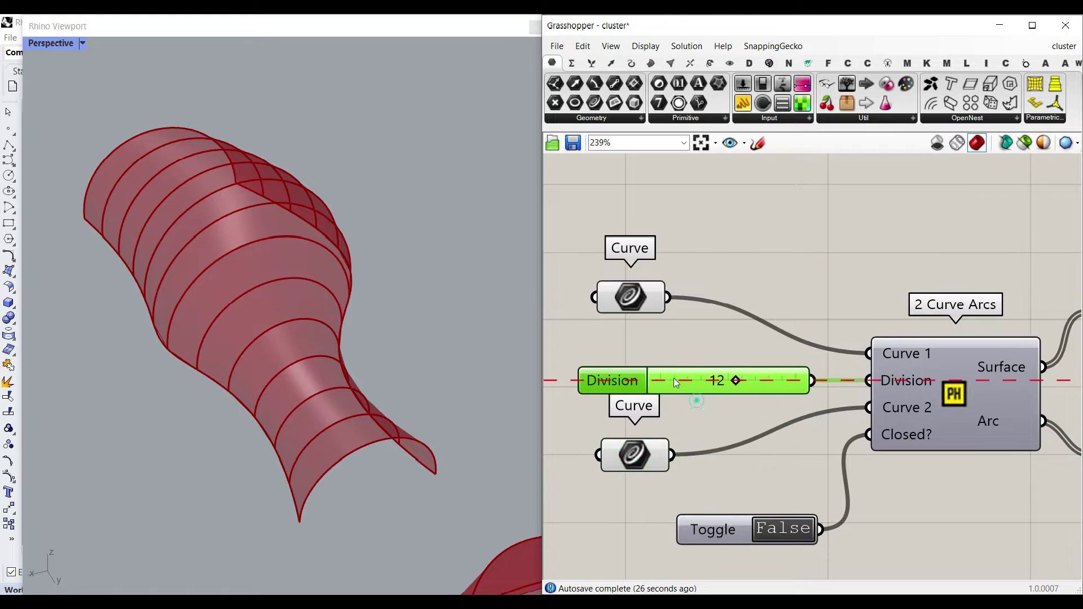
{"action": "left_click_drag", "start_coordinate": [740, 383], "coordinate": [724, 384]}
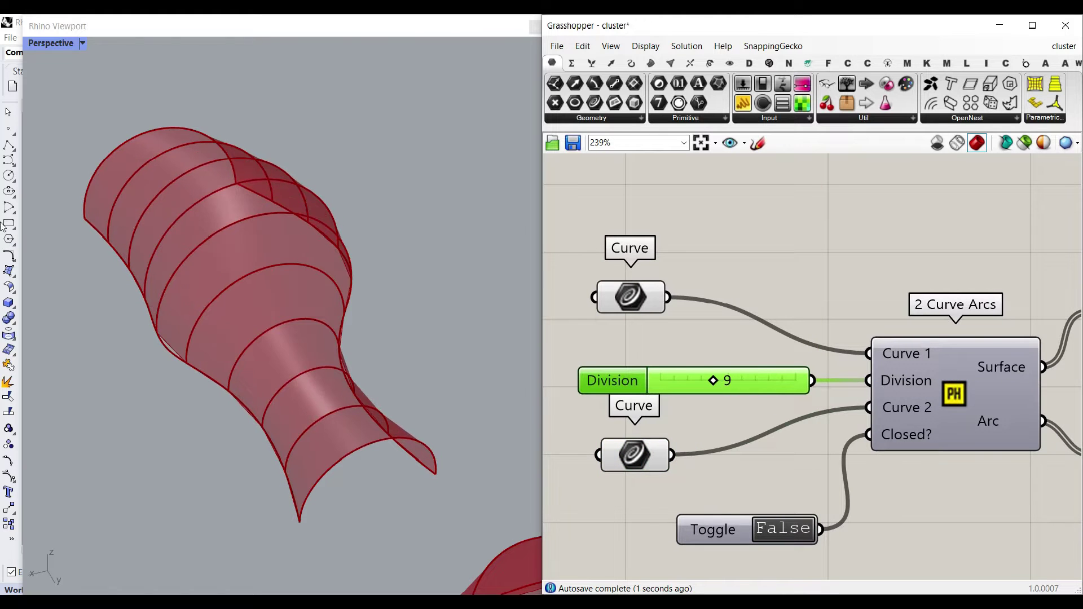
Draw a wavy free-form curve in empty space beside the strip surface
{"action": "right_click_drag", "start_coordinate": [248, 316], "coordinate": [363, 327]}
{"action": "scroll", "coordinate": [309, 348], "scroll_direction": "down", "scroll_amount": 7}
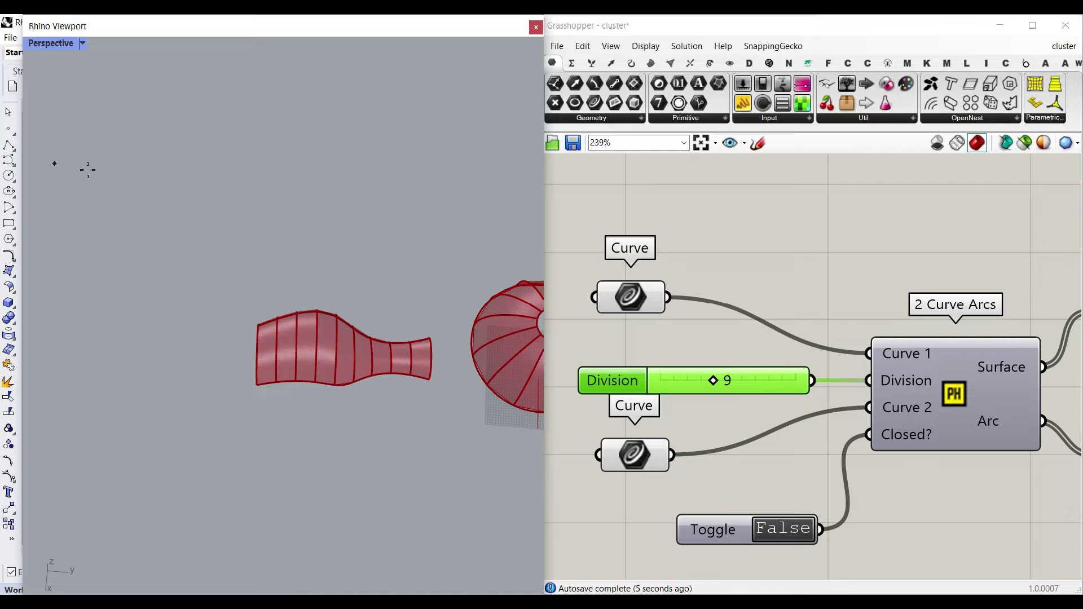
{"action": "left_click", "coordinate": [318, 292]}
{"action": "left_click", "coordinate": [252, 267]}
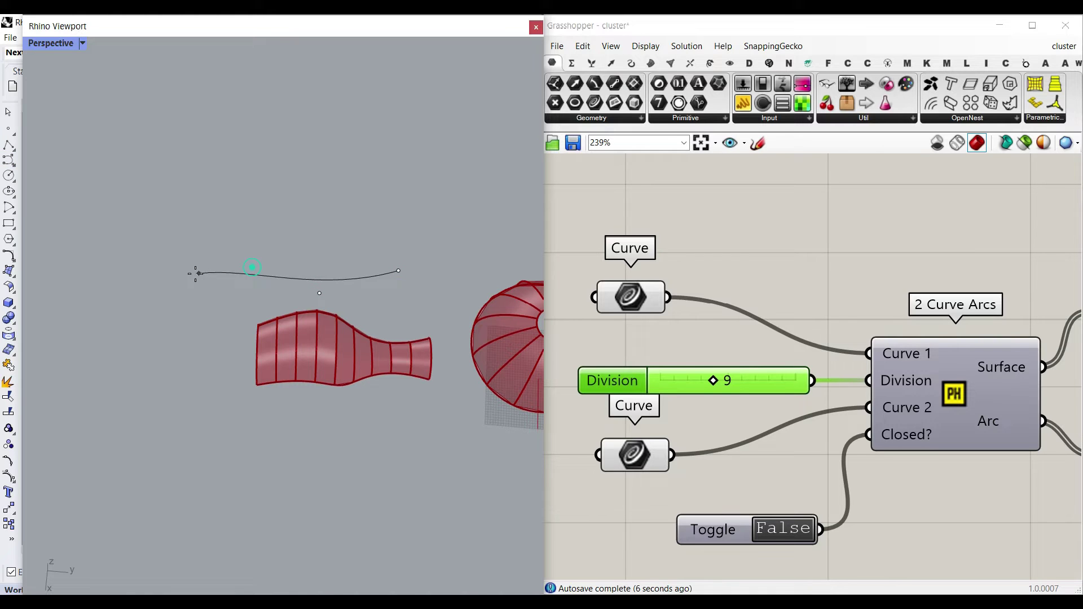
{"action": "left_click", "coordinate": [197, 314]}
{"action": "key", "text": "Return"}
Draw a second wavy free-form curve alongside the first one, with a similar shape
{"action": "left_click", "coordinate": [270, 243]}
{"action": "left_click", "coordinate": [218, 217]}
{"action": "left_click", "coordinate": [178, 230]}
{"action": "left_click", "coordinate": [167, 268]}
{"action": "right_click", "coordinate": [167, 268]}
{"action": "scroll", "coordinate": [220, 266], "scroll_direction": "up", "scroll_amount": 4}
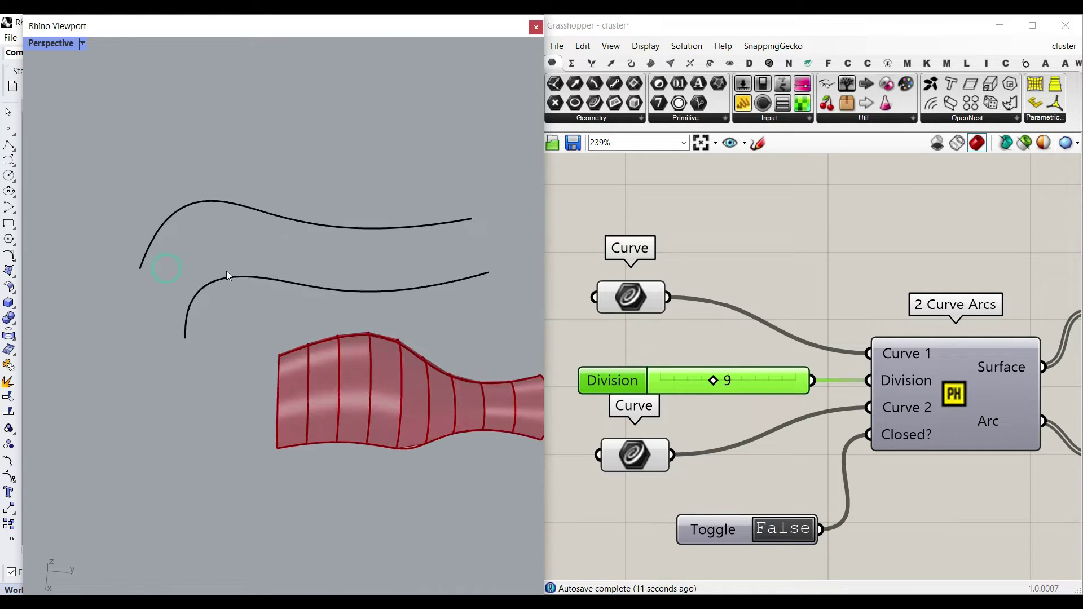
Assign the farther new curve to the Curve 1 parameter and the other new curve to the Curve 2 parameter
{"action": "right_click", "coordinate": [636, 294]}
{"action": "left_click", "coordinate": [677, 473]}
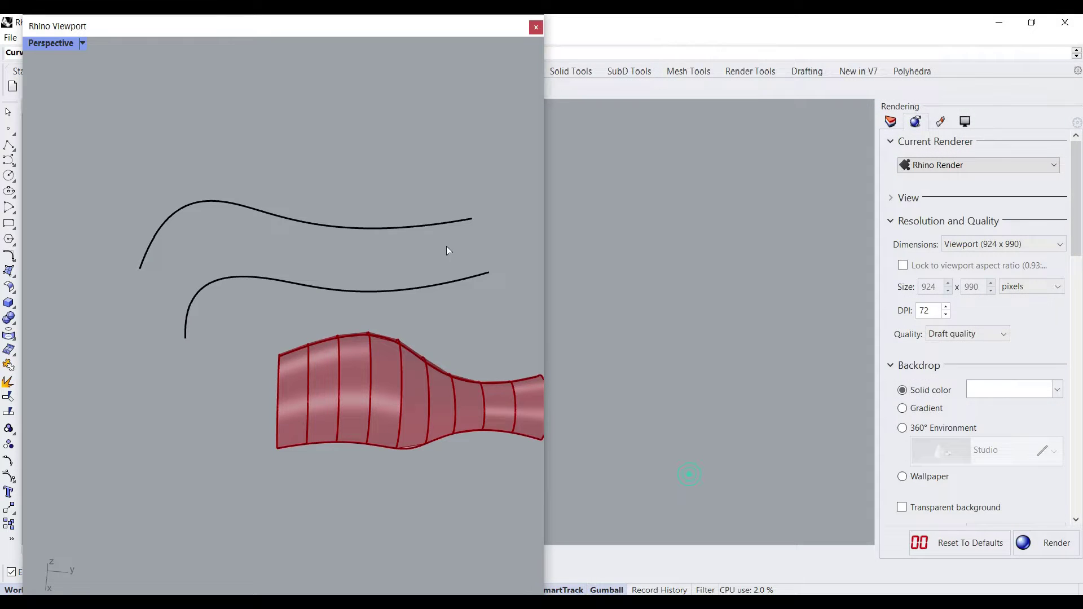
{"action": "left_click", "coordinate": [425, 228]}
{"action": "right_click", "coordinate": [638, 461]}
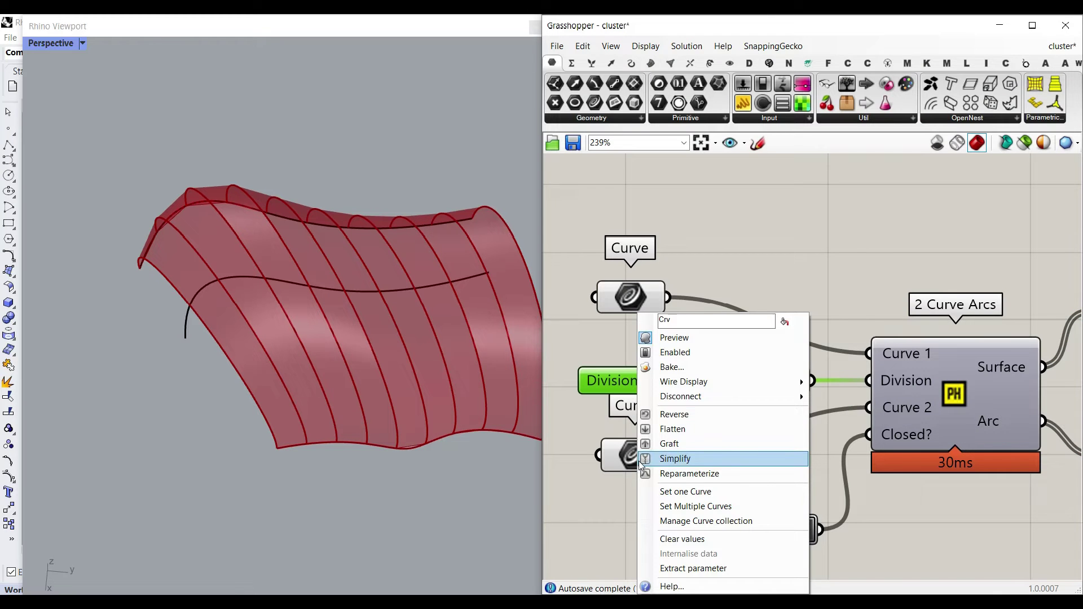
{"action": "left_click", "coordinate": [668, 491]}
{"action": "left_click", "coordinate": [418, 292]}
Move the source curves to reshape the vaulted surface and set its Division to 11
{"action": "right_click_drag", "start_coordinate": [413, 289], "coordinate": [373, 300]}
{"action": "left_click", "coordinate": [200, 374]}
{"action": "left_click_drag", "start_coordinate": [183, 377], "coordinate": [271, 337]}
{"action": "left_click", "coordinate": [341, 348]}
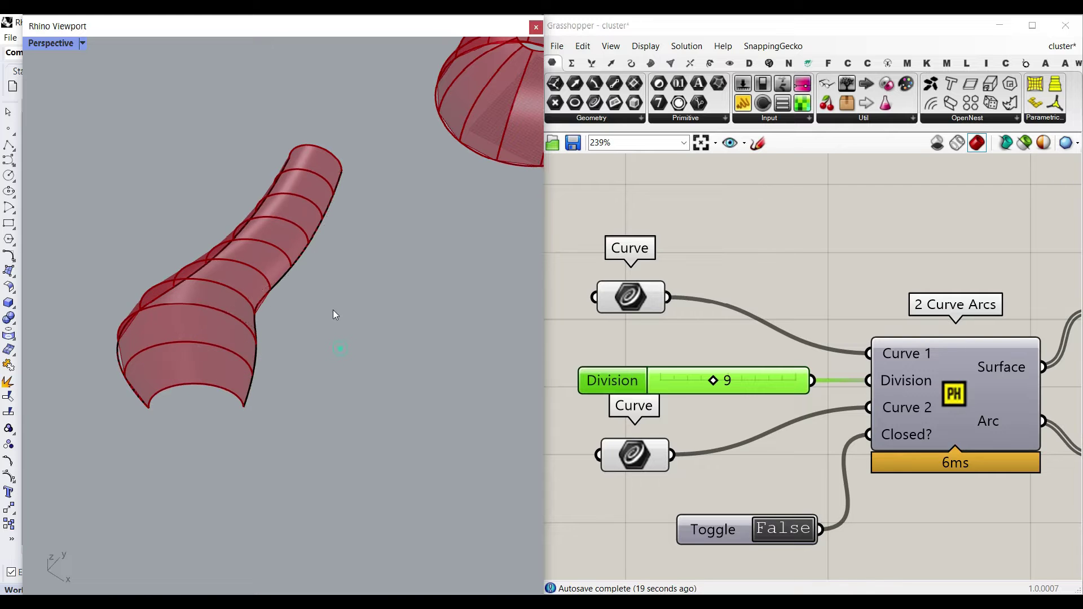
{"action": "right_click_drag", "start_coordinate": [333, 310], "coordinate": [276, 282]}
{"action": "left_click", "coordinate": [271, 280]}
{"action": "left_click_drag", "start_coordinate": [224, 304], "coordinate": [326, 299]}
{"action": "left_click", "coordinate": [387, 323]}
{"action": "right_click_drag", "start_coordinate": [386, 324], "coordinate": [151, 373]}
{"action": "left_click", "coordinate": [211, 372]}
{"action": "left_click", "coordinate": [132, 381]}
{"action": "left_click_drag", "start_coordinate": [133, 380], "coordinate": [83, 394]}
{"action": "left_click", "coordinate": [201, 412]}
{"action": "right_click_drag", "start_coordinate": [191, 427], "coordinate": [339, 375]}
{"action": "left_click_drag", "start_coordinate": [713, 381], "coordinate": [730, 383]}
Bake the vault's Arc curves into Rhino with the default attributes and check individual arcs
{"action": "right_click_drag", "start_coordinate": [1005, 392], "coordinate": [737, 324]}
{"action": "mouse_move", "coordinate": [861, 391]}
{"action": "left_mouse_down"}
{"action": "mouse_move", "coordinate": [842, 400]}
{"action": "mouse_move", "coordinate": [847, 392]}
{"action": "left_mouse_up"}
{"action": "right_click", "coordinate": [847, 391]}
{"action": "left_click", "coordinate": [876, 368]}
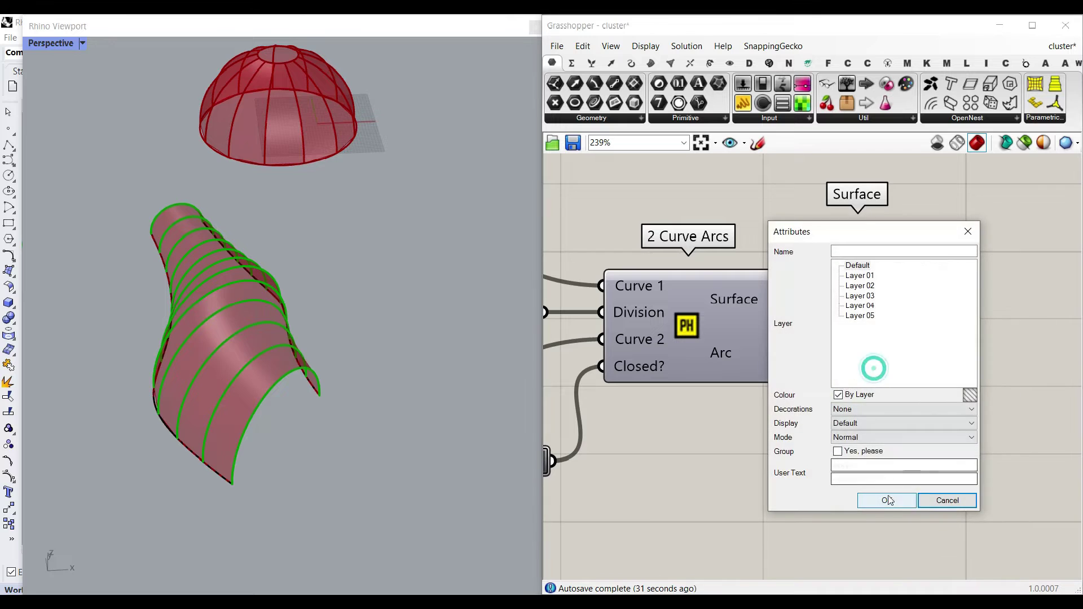
{"action": "left_click", "coordinate": [890, 499]}
{"action": "right_click_drag", "start_coordinate": [363, 404], "coordinate": [336, 358]}
{"action": "left_click", "coordinate": [336, 360]}
{"action": "left_click", "coordinate": [301, 357]}
{"action": "left_click", "coordinate": [267, 348]}
{"action": "left_click", "coordinate": [301, 257]}
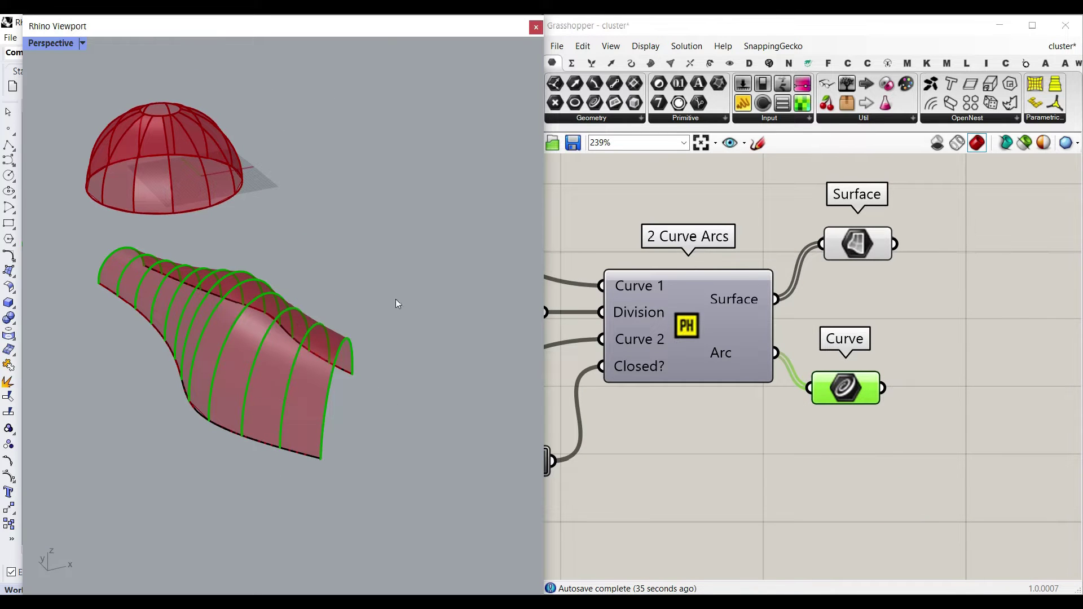
Bake the vault's Surface output into Rhino with the default attributes and check its separate strips
{"action": "right_click_drag", "start_coordinate": [396, 299], "coordinate": [171, 330]}
{"action": "scroll", "coordinate": [171, 330], "scroll_direction": "up", "scroll_amount": 2}
{"action": "right_click", "coordinate": [849, 244]}
{"action": "left_click", "coordinate": [878, 299]}
{"action": "left_click", "coordinate": [881, 427]}
{"action": "left_click", "coordinate": [255, 470]}
{"action": "left_click", "coordinate": [264, 400]}
{"action": "left_click", "coordinate": [273, 339]}
{"action": "left_click", "coordinate": [304, 276]}
{"action": "right_click_drag", "start_coordinate": [304, 277], "coordinate": [281, 384]}
{"action": "left_click", "coordinate": [278, 386]}
{"action": "left_click", "coordinate": [405, 120]}
Examine the dome and the circle feeding the Curve 2 input of its 2 Curve Arcs cluster
{"action": "scroll", "coordinate": [394, 228], "scroll_direction": "down", "scroll_amount": 4}
{"action": "right_click_drag", "start_coordinate": [393, 228], "coordinate": [312, 291]}
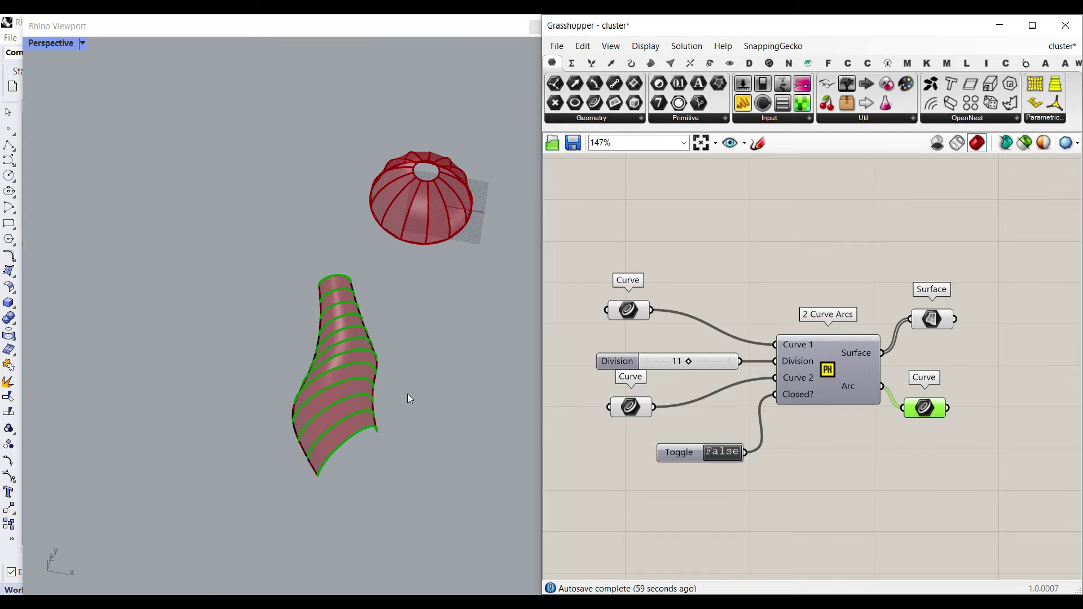
{"action": "right_click_drag", "start_coordinate": [408, 393], "coordinate": [237, 373]}
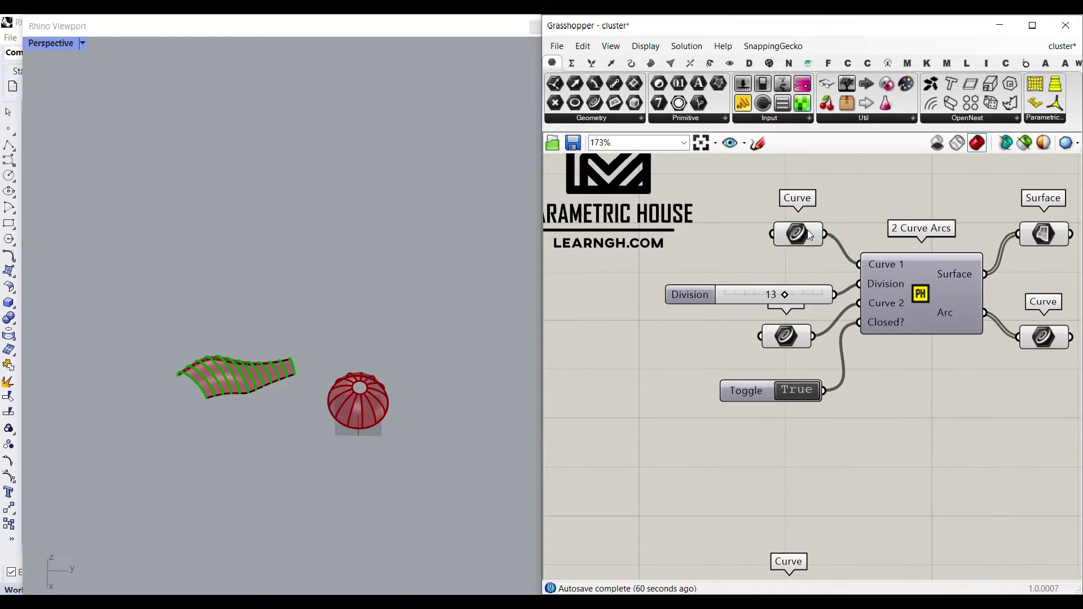
{"action": "left_click", "coordinate": [786, 336]}
{"action": "left_click", "coordinate": [439, 359]}
{"action": "right_click_drag", "start_coordinate": [440, 359], "coordinate": [438, 354]}
{"action": "scroll", "coordinate": [330, 389], "scroll_direction": "up", "scroll_amount": 10}
{"action": "scroll", "coordinate": [307, 364], "scroll_direction": "down", "scroll_amount": 3}
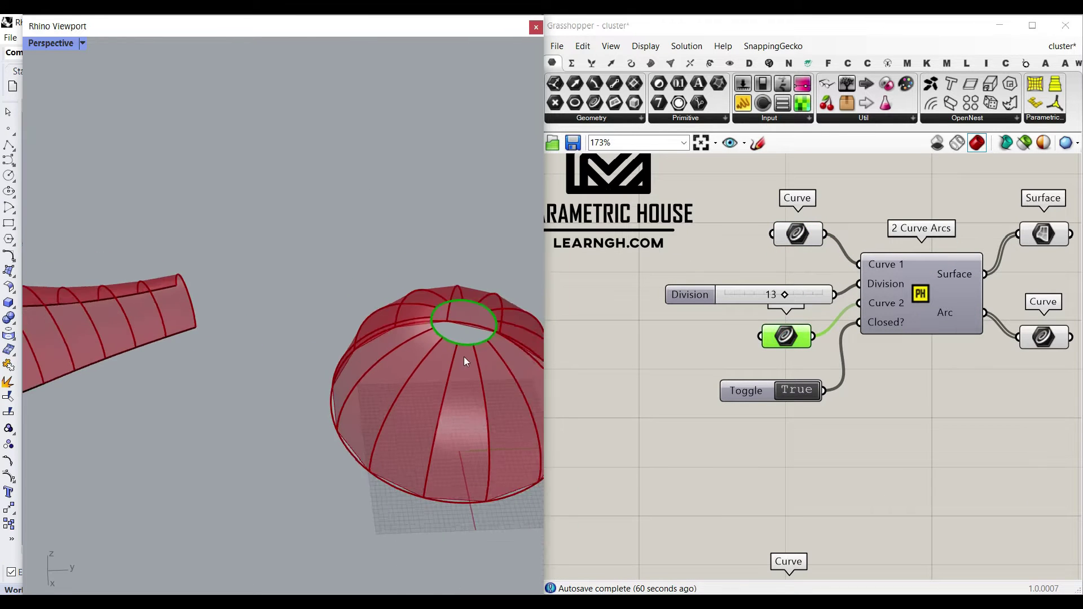
{"action": "scroll", "coordinate": [464, 357], "scroll_direction": "up", "scroll_amount": 4}
{"action": "scroll", "coordinate": [342, 328], "scroll_direction": "down", "scroll_amount": 4}
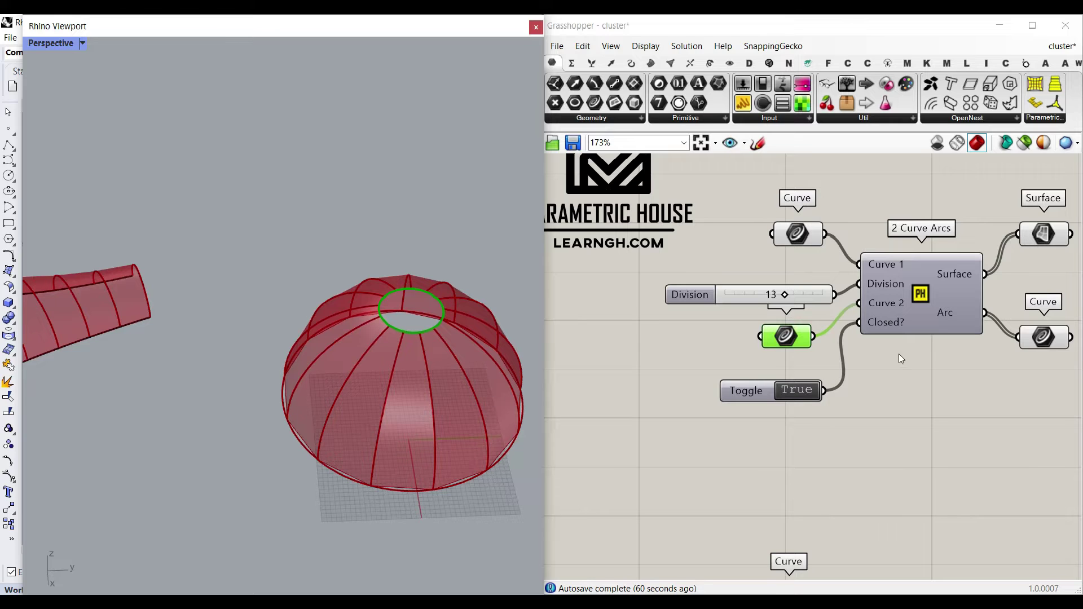
Switch the dome cluster's Closed? toggle to False and back to True to compare both surfaces
{"action": "scroll", "coordinate": [862, 323], "scroll_direction": "up", "scroll_amount": 3}
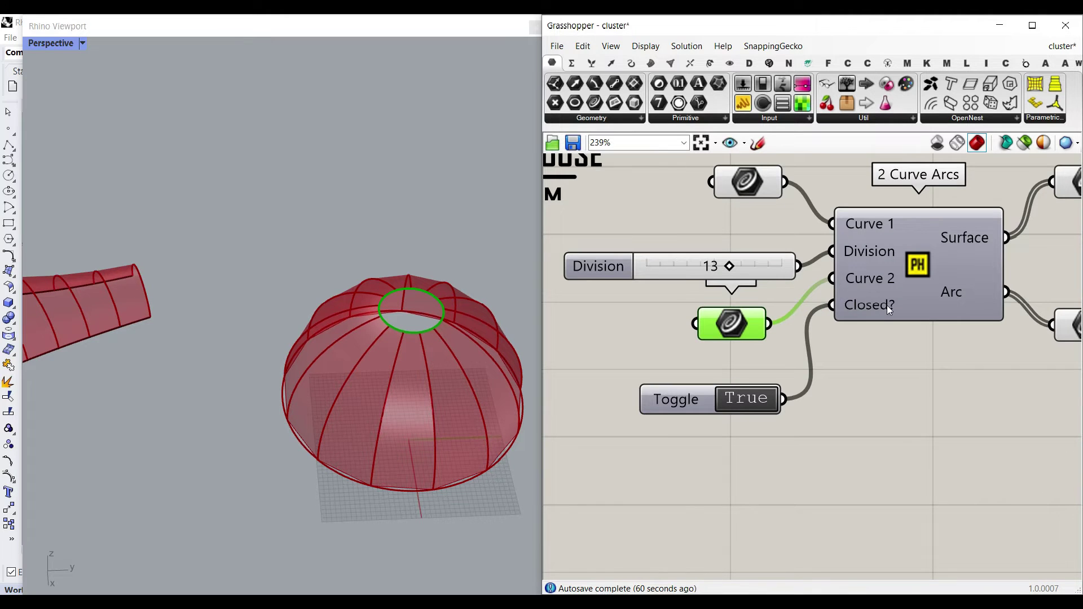
{"action": "double_click", "coordinate": [747, 399]}
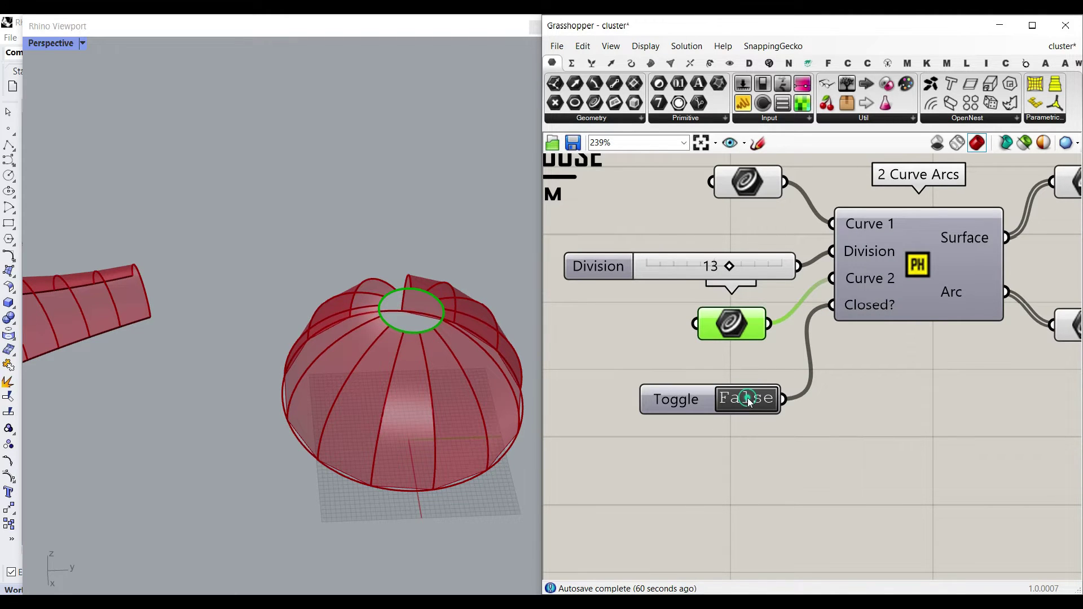
{"action": "double_click", "coordinate": [747, 399]}
{"action": "right_click_drag", "start_coordinate": [317, 386], "coordinate": [461, 225]}
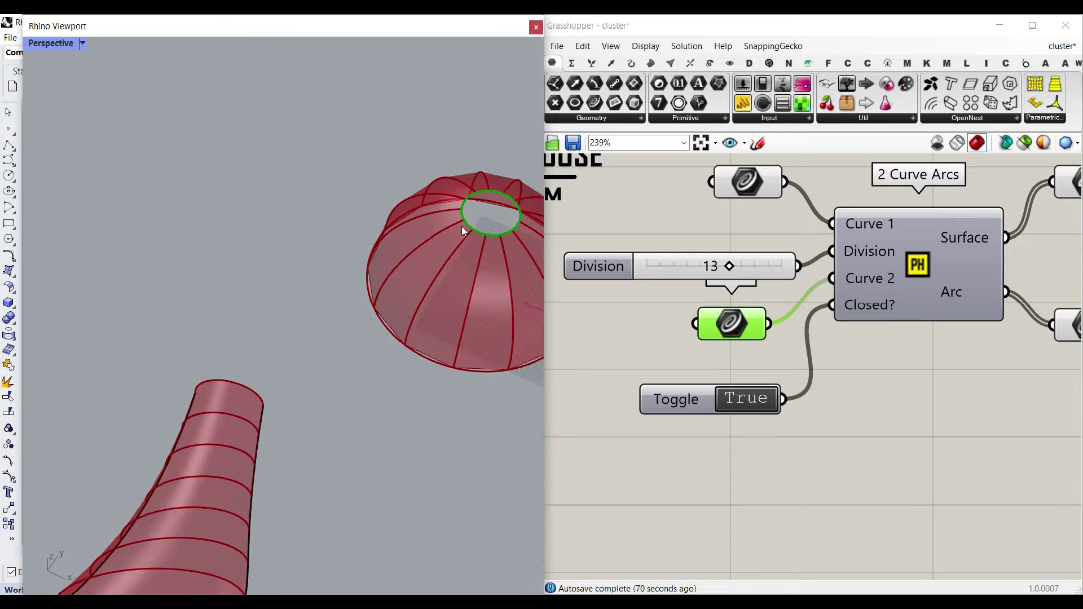
{"action": "scroll", "coordinate": [461, 226], "scroll_direction": "up", "scroll_amount": 7}
{"action": "right_click_drag", "start_coordinate": [236, 258], "coordinate": [437, 254]}
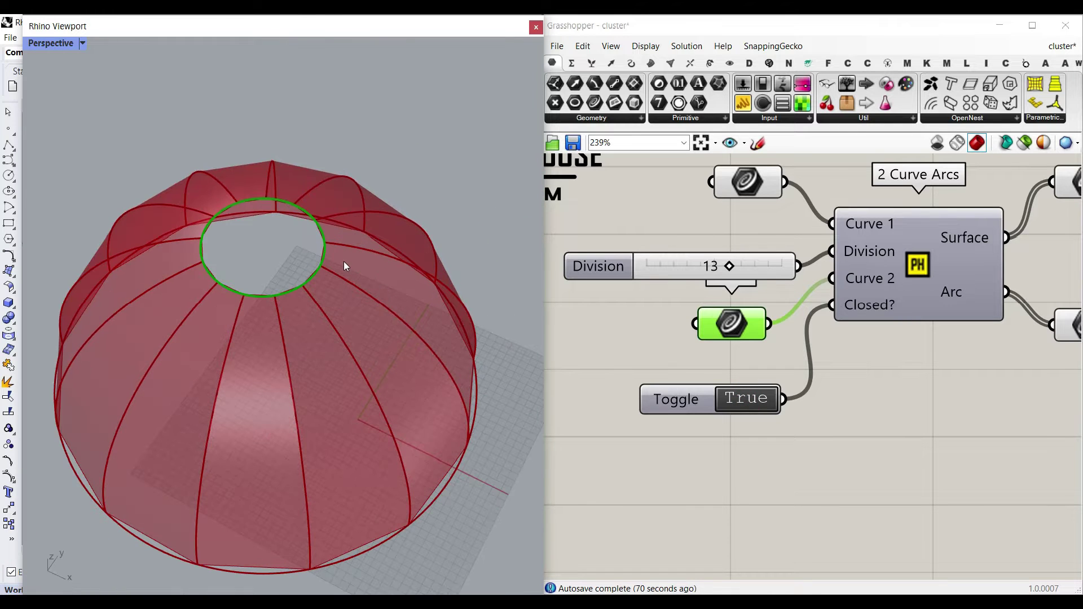
{"action": "right_click_drag", "start_coordinate": [981, 340], "coordinate": [810, 339]}
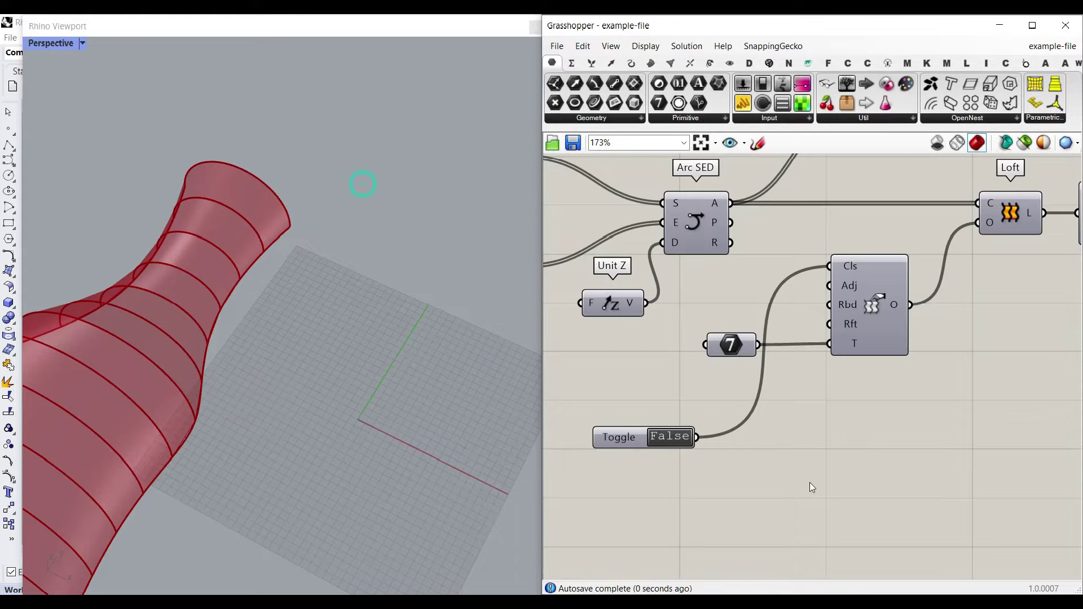
Turn off the preview of all components in the example-file definition
{"action": "scroll", "coordinate": [810, 483], "scroll_direction": "down", "scroll_amount": 5}
{"action": "left_click_drag", "start_coordinate": [980, 465], "coordinate": [717, 343]}
{"action": "right_click", "coordinate": [808, 286]}
{"action": "left_click", "coordinate": [839, 307]}
{"action": "left_click", "coordinate": [836, 304]}
Turn on the preview of the Curve parameter feeding the first Divide Curve component
{"action": "scroll", "coordinate": [737, 375], "scroll_direction": "up", "scroll_amount": 3}
{"action": "scroll", "coordinate": [739, 381], "scroll_direction": "up", "scroll_amount": 5}
{"action": "right_click", "coordinate": [689, 309]}
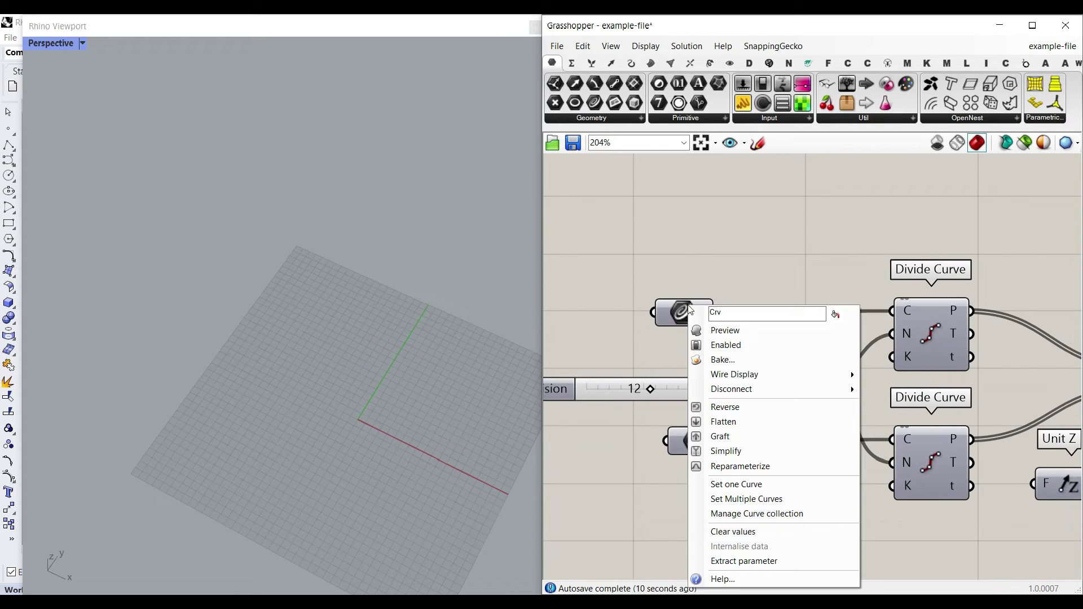
{"action": "left_click", "coordinate": [714, 333]}
{"action": "left_click", "coordinate": [593, 193]}
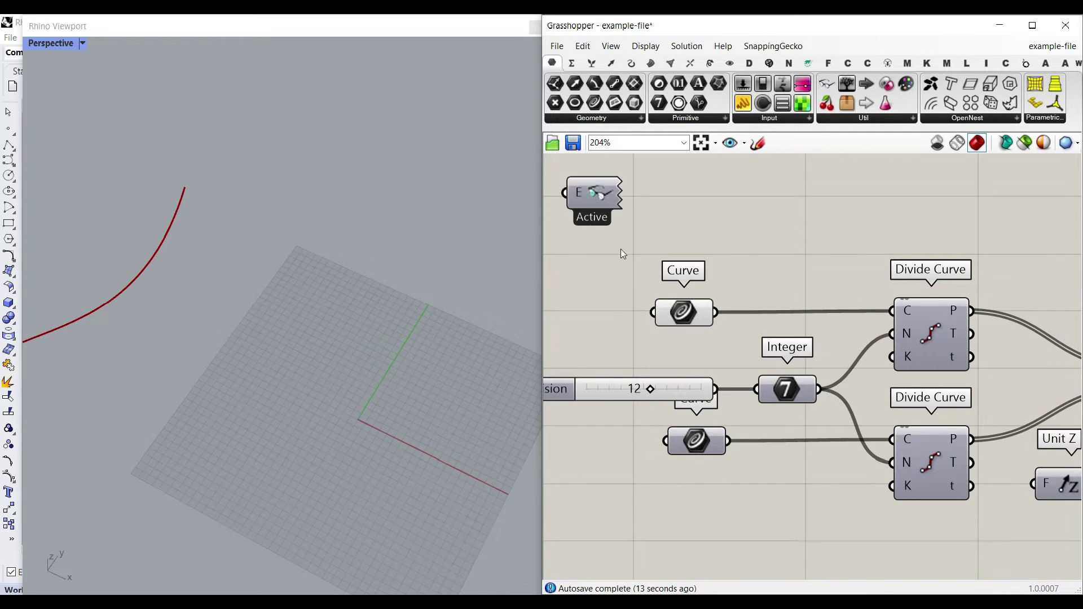
Turn on the preview of the Curve parameter feeding the second Divide Curve component and inspect both curves
{"action": "right_click_drag", "start_coordinate": [620, 249], "coordinate": [622, 164]}
{"action": "right_click", "coordinate": [698, 358]}
{"action": "left_click", "coordinate": [733, 337]}
{"action": "right_click_drag", "start_coordinate": [316, 282], "coordinate": [181, 384]}
{"action": "scroll", "coordinate": [251, 306], "scroll_direction": "down", "scroll_amount": 5}
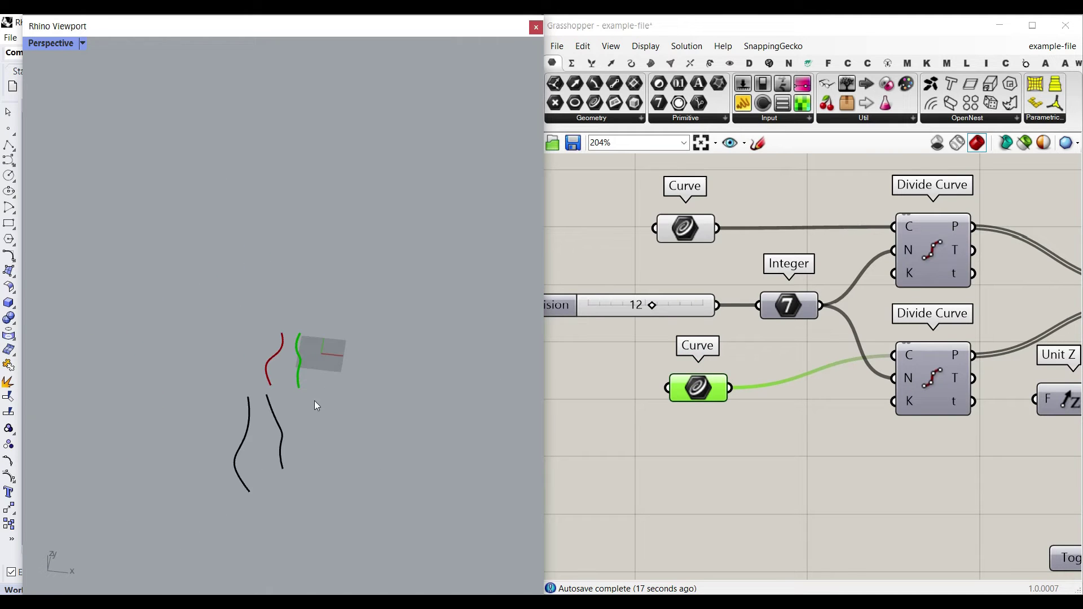
{"action": "scroll", "coordinate": [296, 381], "scroll_direction": "up", "scroll_amount": 10}
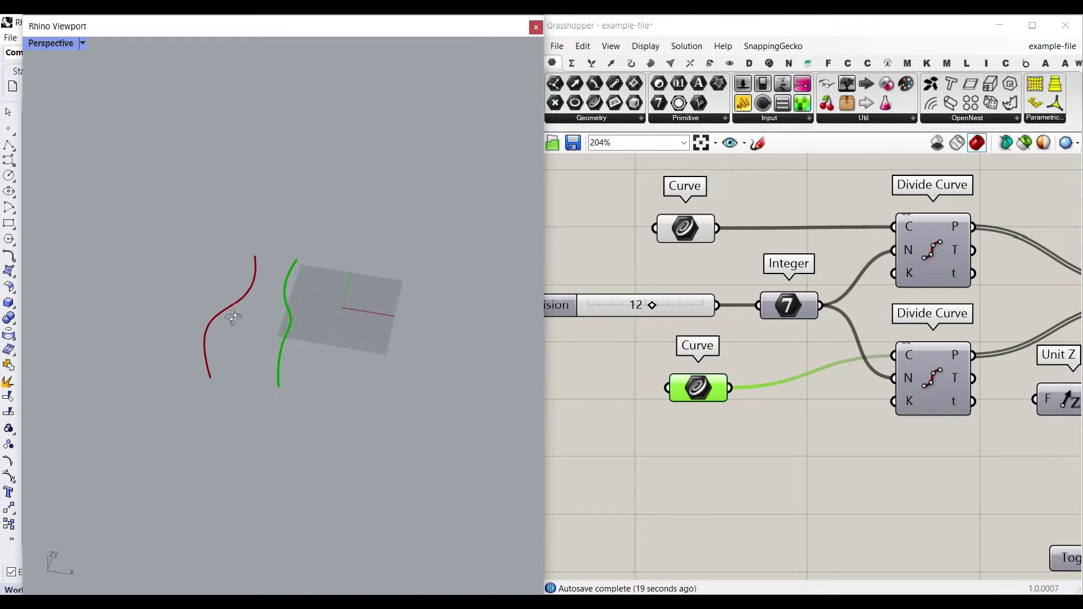
{"action": "right_click_drag", "start_coordinate": [370, 313], "coordinate": [376, 287], "text": "shift"}
Turn on the preview of both Divide Curve components to show the division points
{"action": "right_click_drag", "start_coordinate": [866, 256], "coordinate": [749, 273]}
{"action": "left_click_drag", "start_coordinate": [827, 173], "coordinate": [807, 440]}
{"action": "right_click", "coordinate": [717, 187]}
{"action": "left_click", "coordinate": [727, 191]}
{"action": "right_click_drag", "start_coordinate": [269, 349], "coordinate": [298, 309], "text": "shift"}
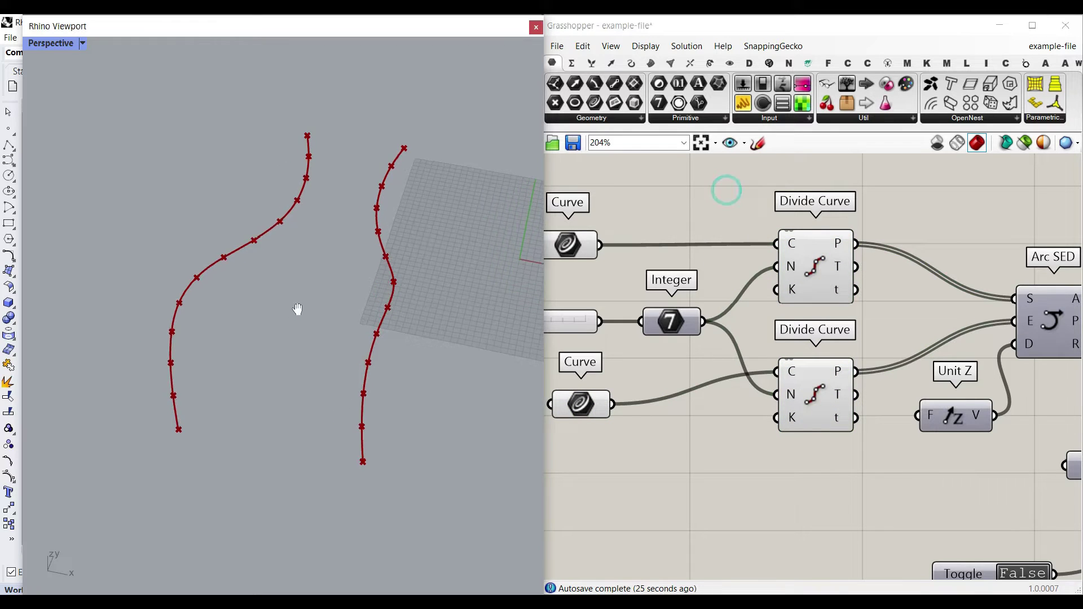
Try 9 divisions on the two curves, then set the Division slider to 10
{"action": "scroll", "coordinate": [293, 265], "scroll_direction": "up", "scroll_amount": 2}
{"action": "right_click_drag", "start_coordinate": [571, 312], "coordinate": [697, 327]}
{"action": "scroll", "coordinate": [664, 330], "scroll_direction": "up", "scroll_amount": 1}
{"action": "left_click_drag", "start_coordinate": [666, 337], "coordinate": [641, 341]}
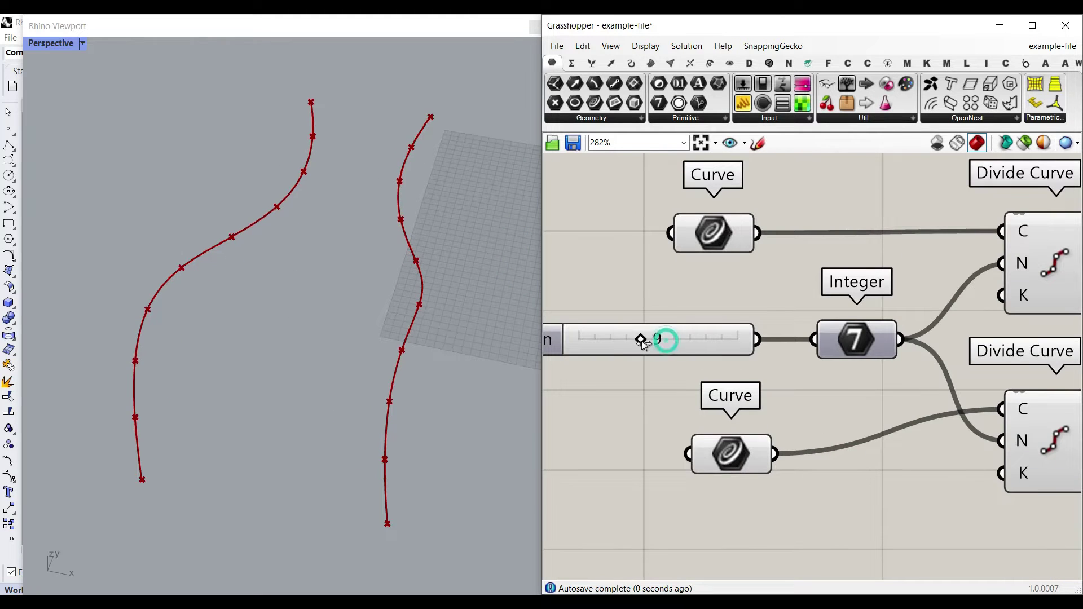
{"action": "scroll", "coordinate": [835, 308], "scroll_direction": "up", "scroll_amount": 1}
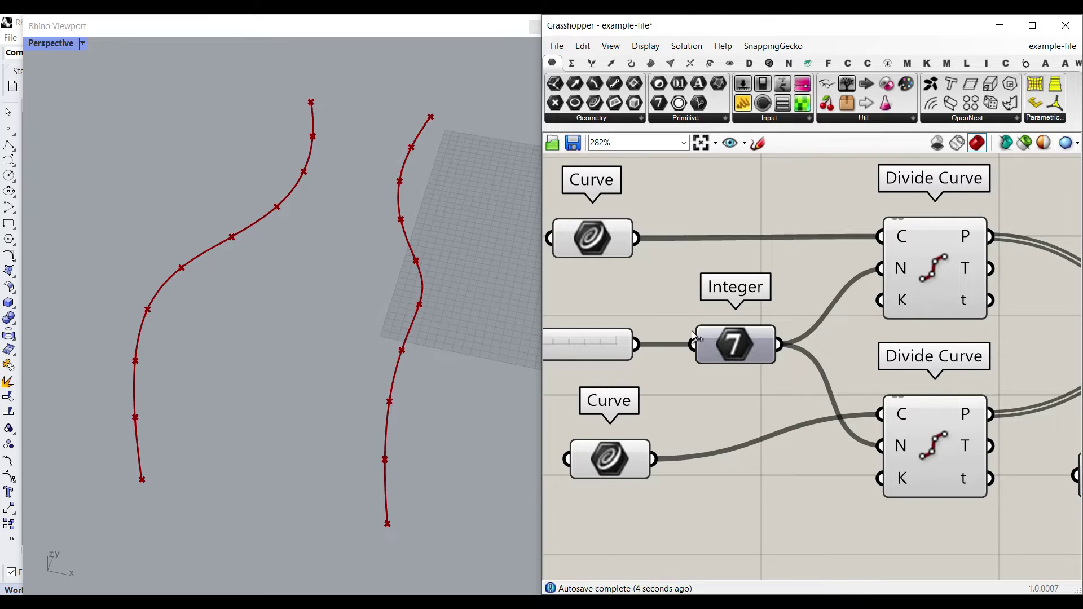
{"action": "right_click_drag", "start_coordinate": [627, 346], "coordinate": [753, 346]}
{"action": "mouse_move", "coordinate": [646, 344]}
{"action": "left_mouse_down"}
{"action": "mouse_move", "coordinate": [668, 344]}
{"action": "mouse_move", "coordinate": [652, 344]}
{"action": "left_mouse_up"}
{"action": "right_click_drag", "start_coordinate": [1050, 289], "coordinate": [646, 290]}
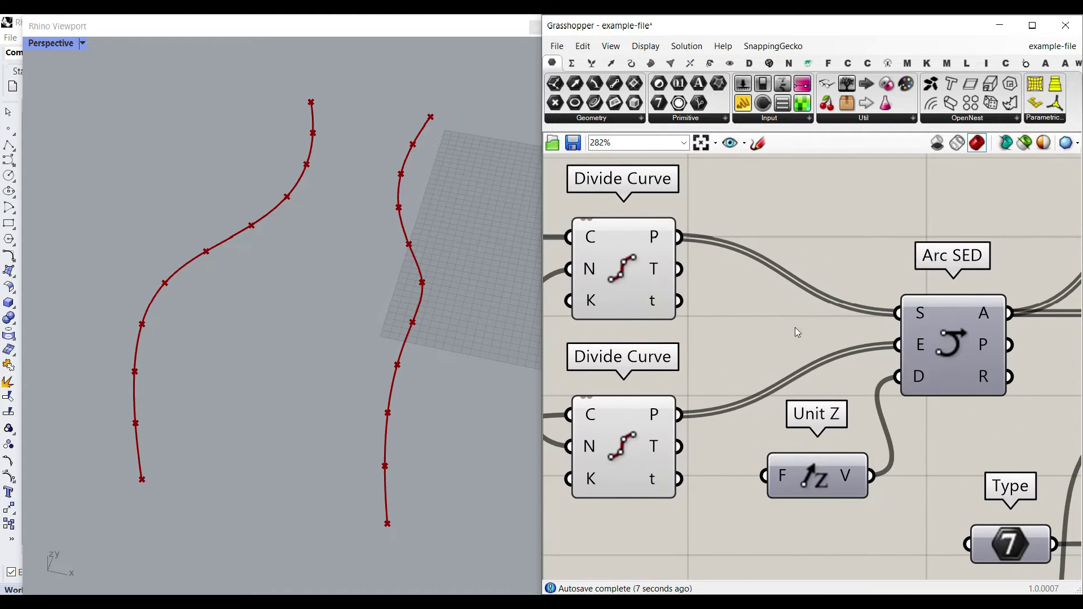
Select each Divide Curve component in turn and trace its points to the start and end inputs of Arc SED
{"action": "left_click", "coordinate": [632, 65]}
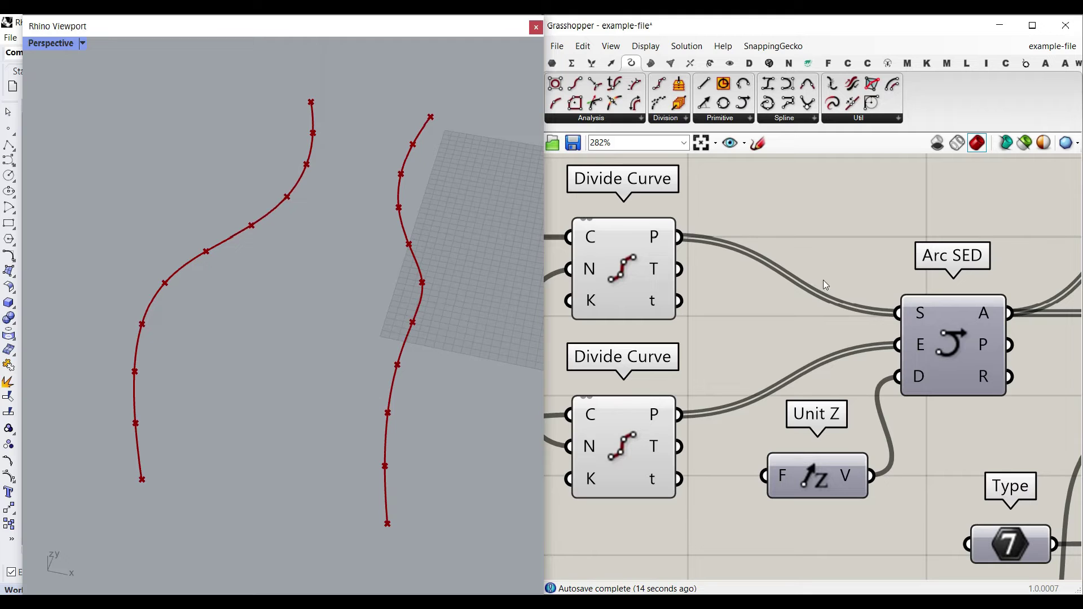
{"action": "left_click", "coordinate": [634, 248]}
{"action": "right_click_drag", "start_coordinate": [613, 264], "coordinate": [700, 277]}
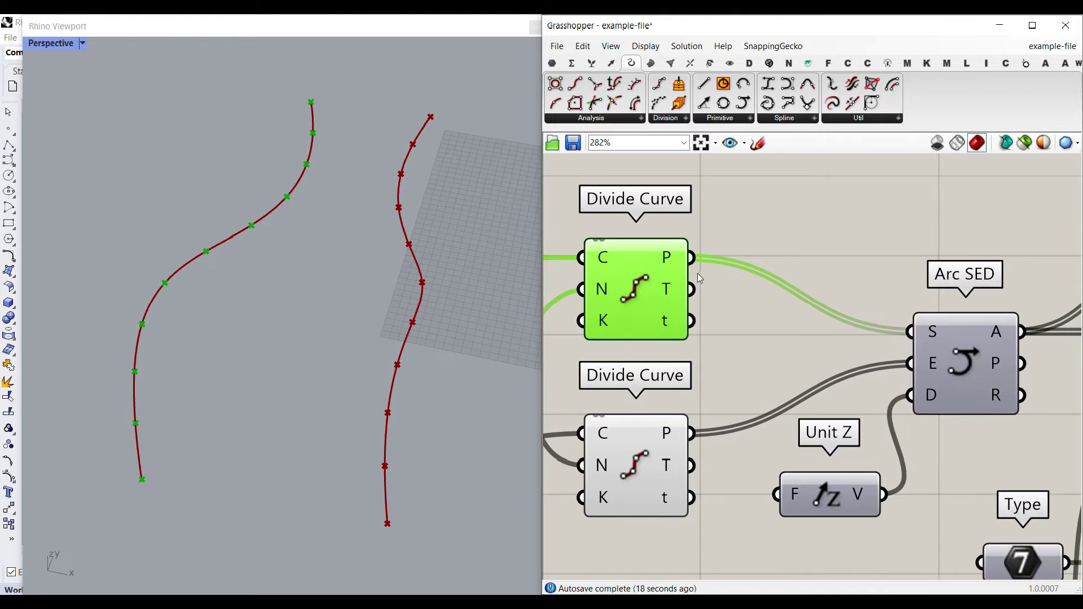
{"action": "right_click_drag", "start_coordinate": [896, 342], "coordinate": [993, 298]}
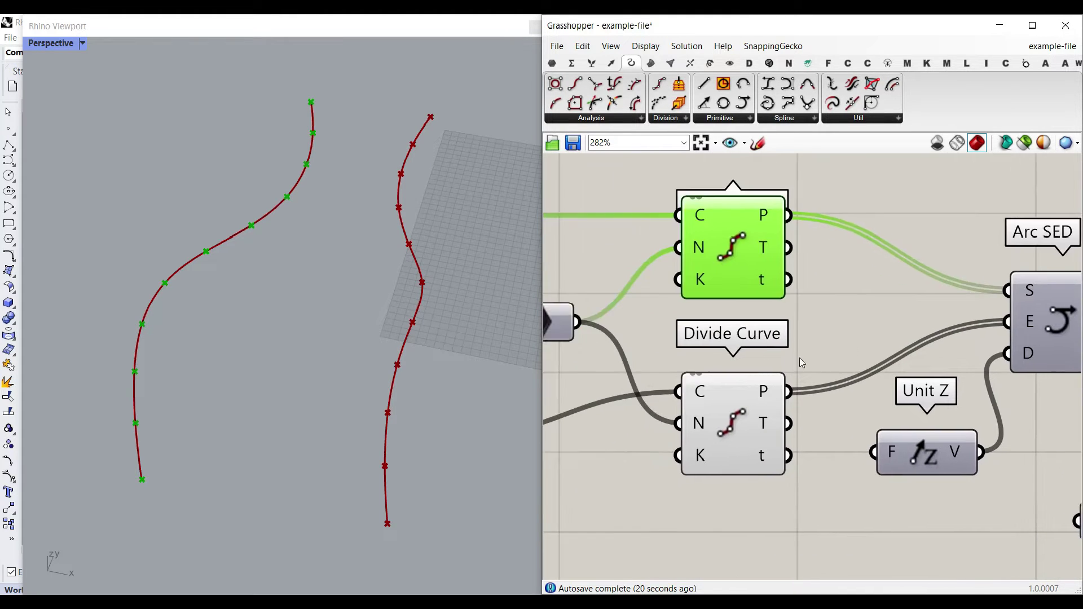
{"action": "left_click", "coordinate": [722, 420]}
{"action": "right_click_drag", "start_coordinate": [901, 367], "coordinate": [707, 358]}
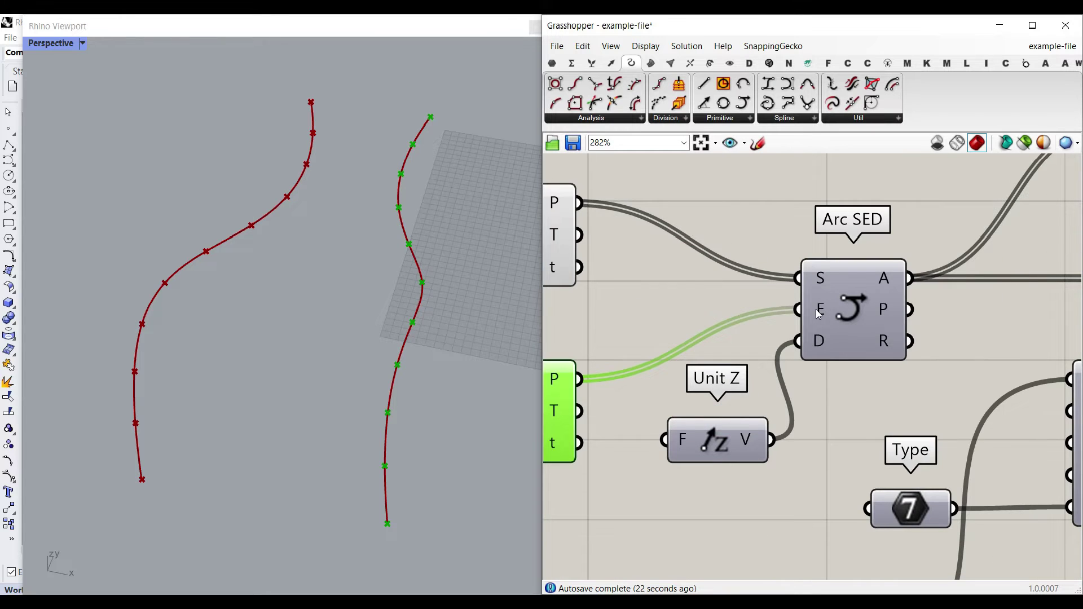
Turn on the preview of the Arc SED component, inspect its arcs in 3D and locate Arc SED among the curve primitives
{"action": "right_click", "coordinate": [853, 298]}
{"action": "left_click", "coordinate": [874, 326]}
{"action": "right_click_drag", "start_coordinate": [474, 390], "coordinate": [449, 273]}
{"action": "scroll", "coordinate": [310, 280], "scroll_direction": "up", "scroll_amount": 4}
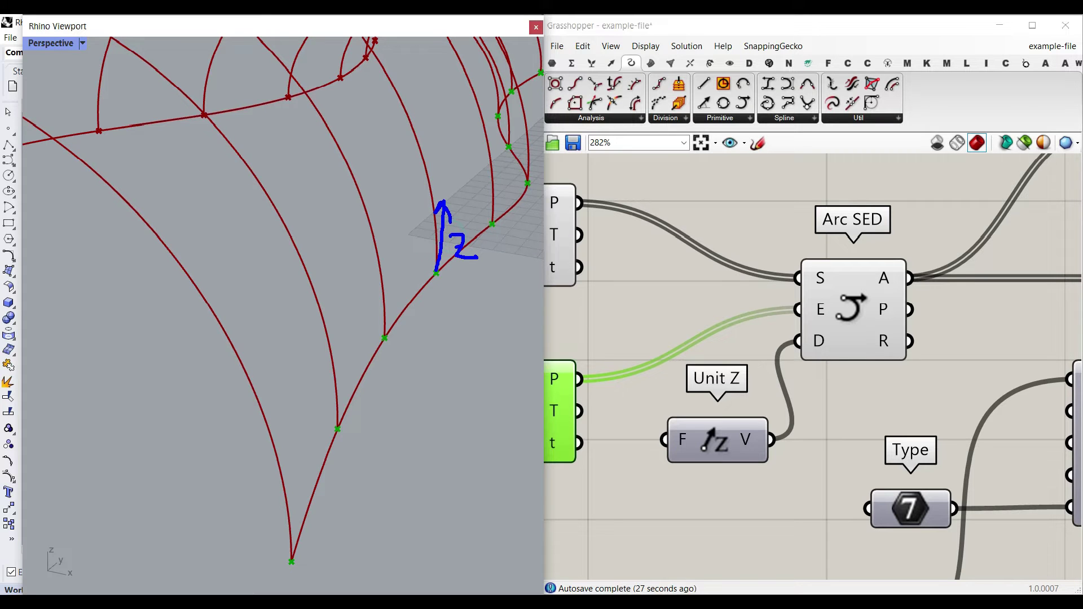
{"action": "key", "text": "Escape"}
{"action": "scroll", "coordinate": [455, 247], "scroll_direction": "down", "scroll_amount": 5}
{"action": "mouse_move", "coordinate": [383, 279]}
{"action": "right_mouse_down"}
{"action": "mouse_move", "coordinate": [442, 271]}
{"action": "mouse_move", "coordinate": [363, 303]}
{"action": "mouse_move", "coordinate": [417, 299]}
{"action": "right_mouse_up"}
{"action": "left_click", "coordinate": [742, 118]}
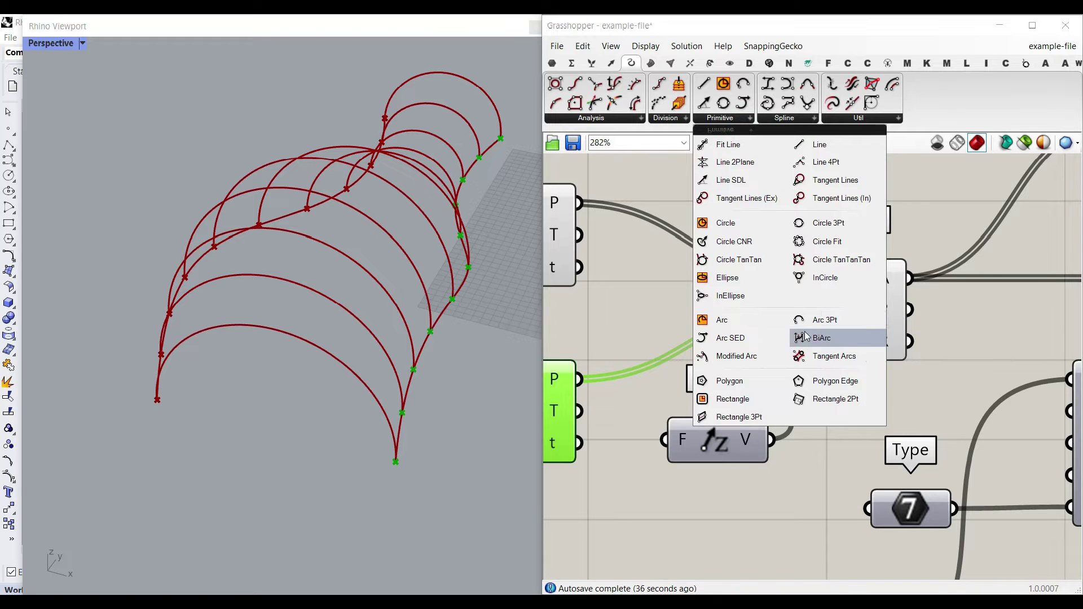
{"action": "left_click", "coordinate": [918, 215]}
Examine the Curve parameter that collects the arcs and view the row of arcs from the side
{"action": "scroll", "coordinate": [898, 274], "scroll_direction": "down", "scroll_amount": 3}
{"action": "right_click_drag", "start_coordinate": [898, 276], "coordinate": [736, 287]}
{"action": "left_click", "coordinate": [709, 305]}
{"action": "right_click_drag", "start_coordinate": [468, 314], "coordinate": [339, 319]}
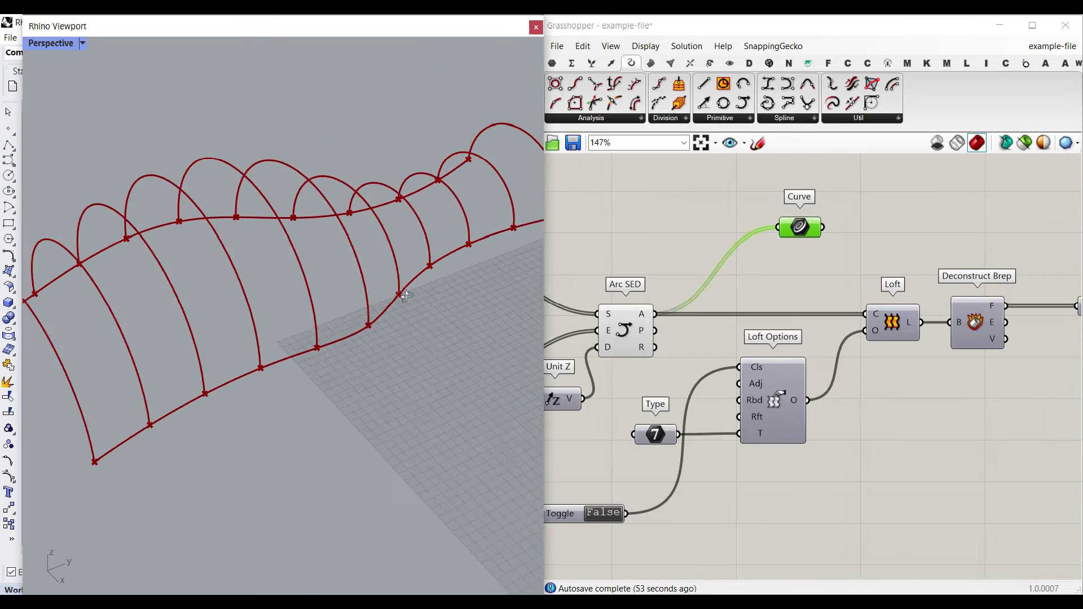
{"action": "right_click_drag", "start_coordinate": [339, 304], "coordinate": [122, 261]}
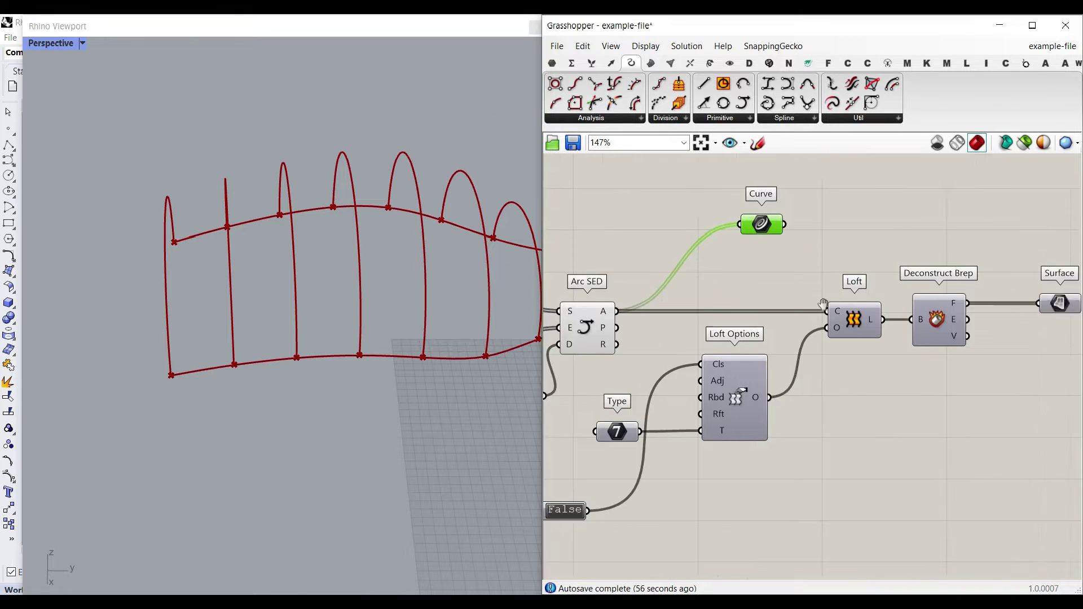
Turn on the preview of the Loft component
{"action": "scroll", "coordinate": [790, 310], "scroll_direction": "up", "scroll_amount": 3}
{"action": "right_click", "coordinate": [777, 305]}
{"action": "left_click", "coordinate": [796, 329]}
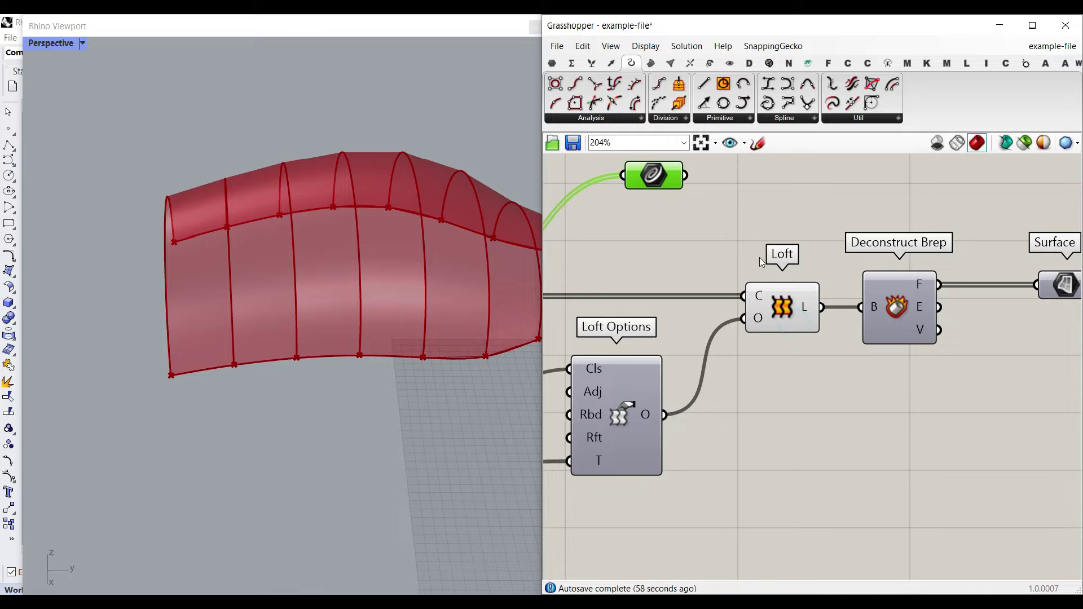
Locate Loft Options among the freeform surface components and review the loft types offered by its T input
{"action": "left_click", "coordinate": [650, 62]}
{"action": "right_click_drag", "start_coordinate": [698, 375], "coordinate": [860, 325]}
{"action": "left_click", "coordinate": [675, 117]}
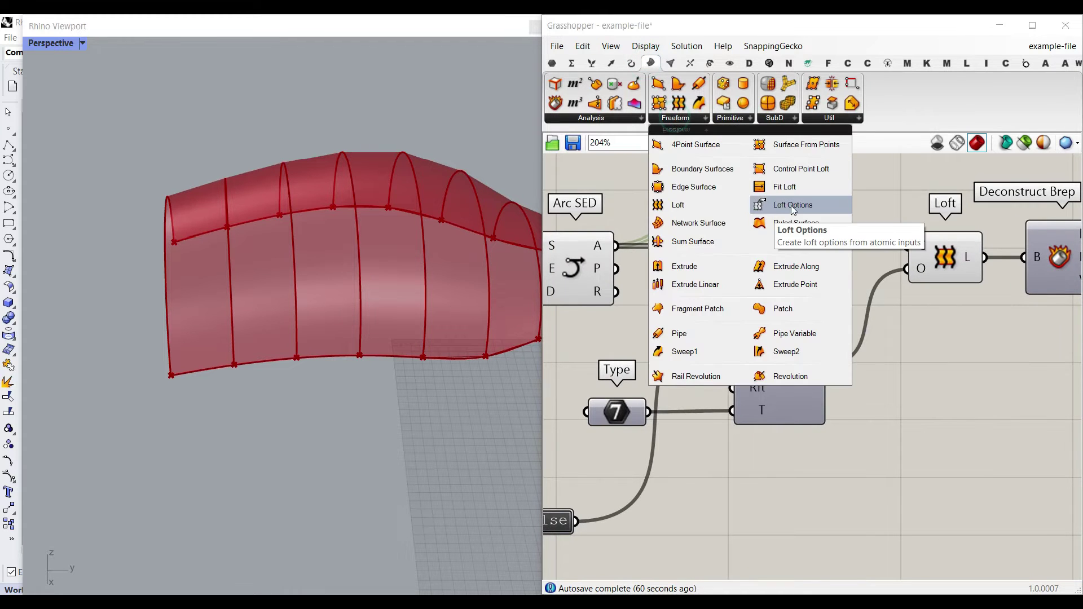
{"action": "left_click", "coordinate": [928, 428]}
{"action": "left_click", "coordinate": [788, 340]}
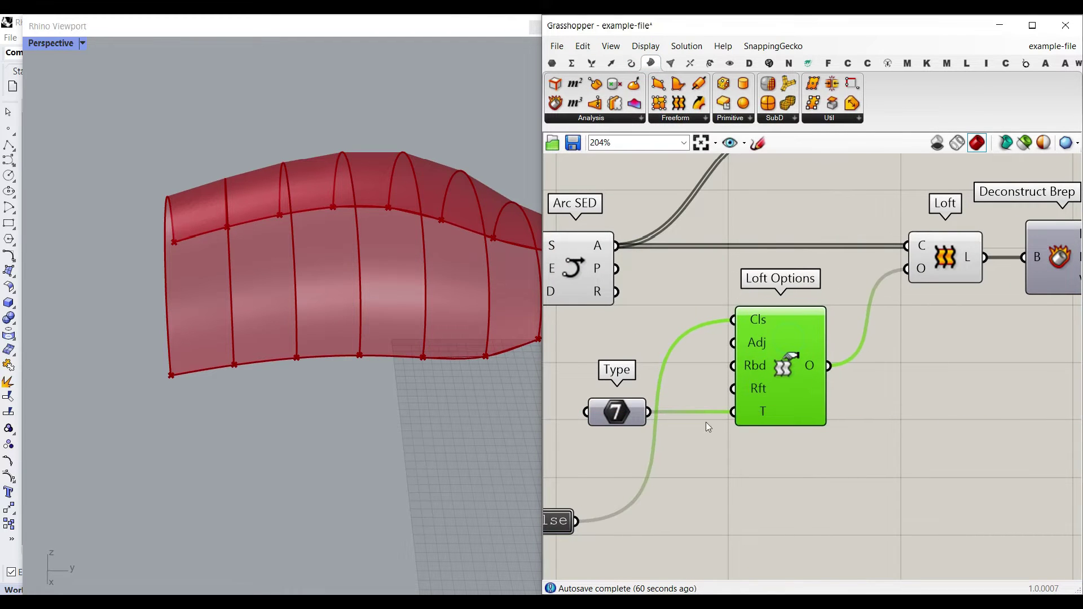
{"action": "right_click_drag", "start_coordinate": [705, 422], "coordinate": [819, 400]}
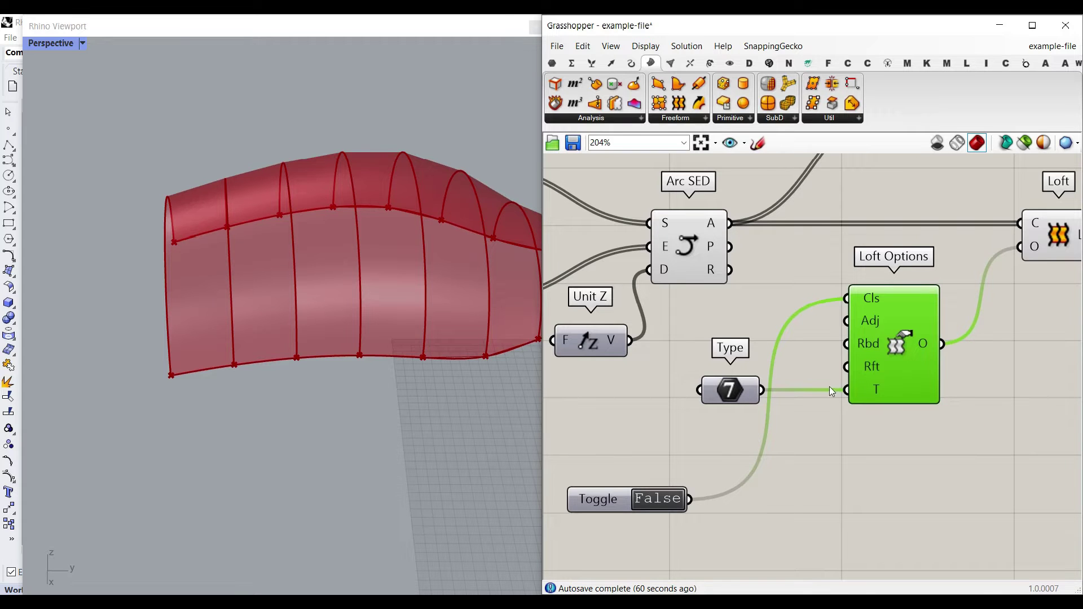
{"action": "right_click", "coordinate": [871, 389]}
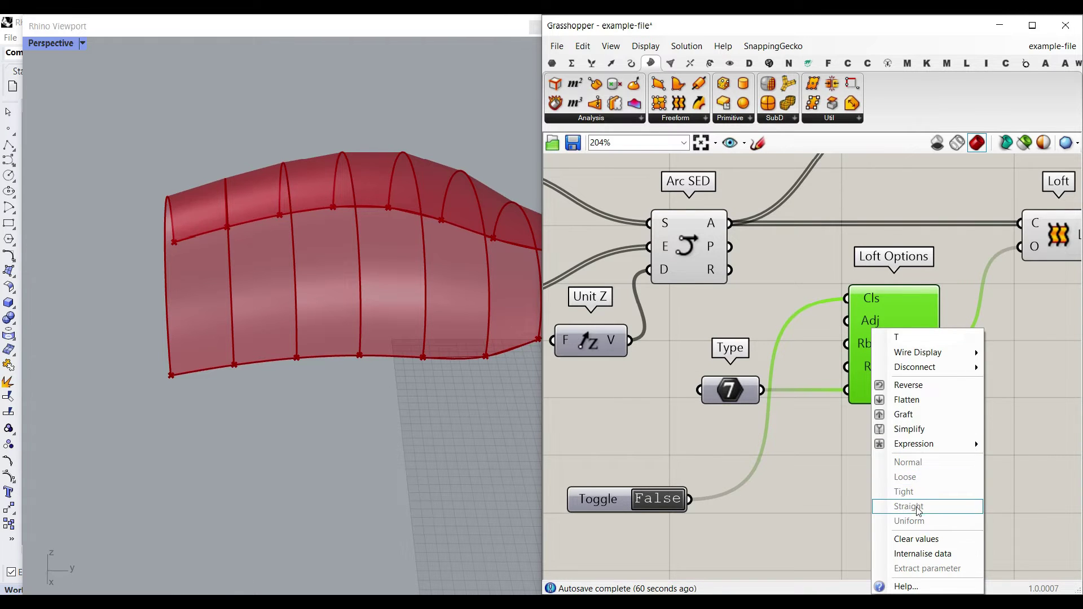
Delete the Type parameter and set the T input of Loft Options to Straight
{"action": "left_click", "coordinate": [738, 388]}
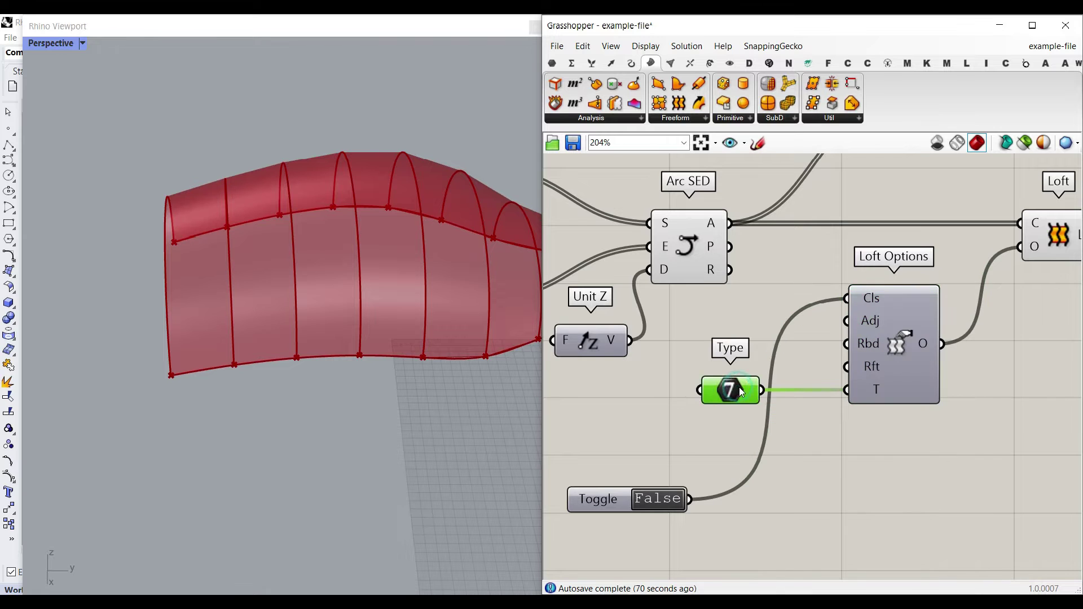
{"action": "key", "text": "Delete"}
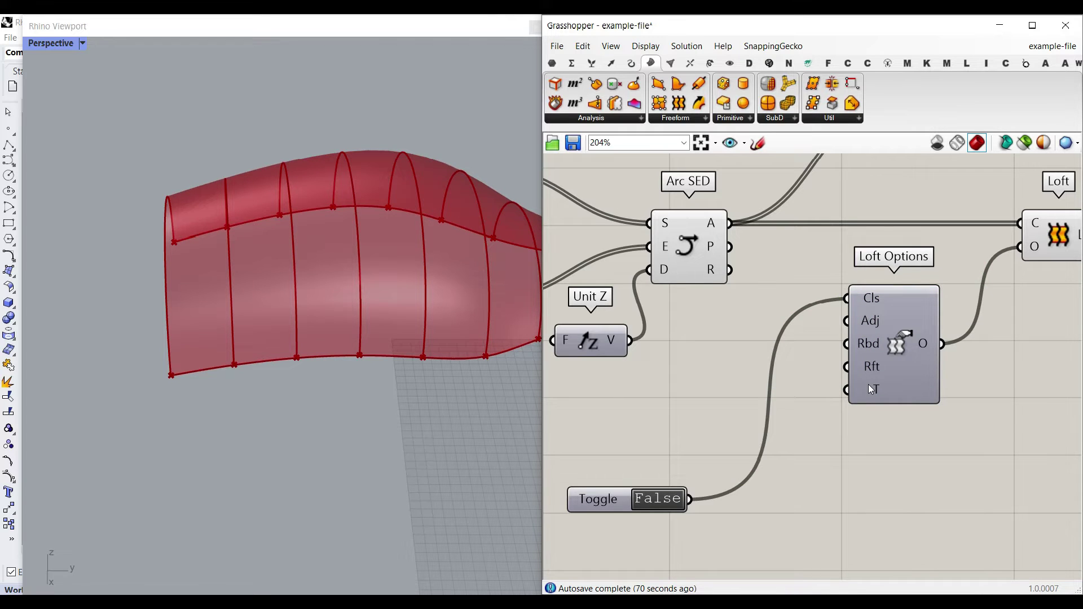
{"action": "right_click", "coordinate": [868, 384]}
{"action": "left_click", "coordinate": [907, 504]}
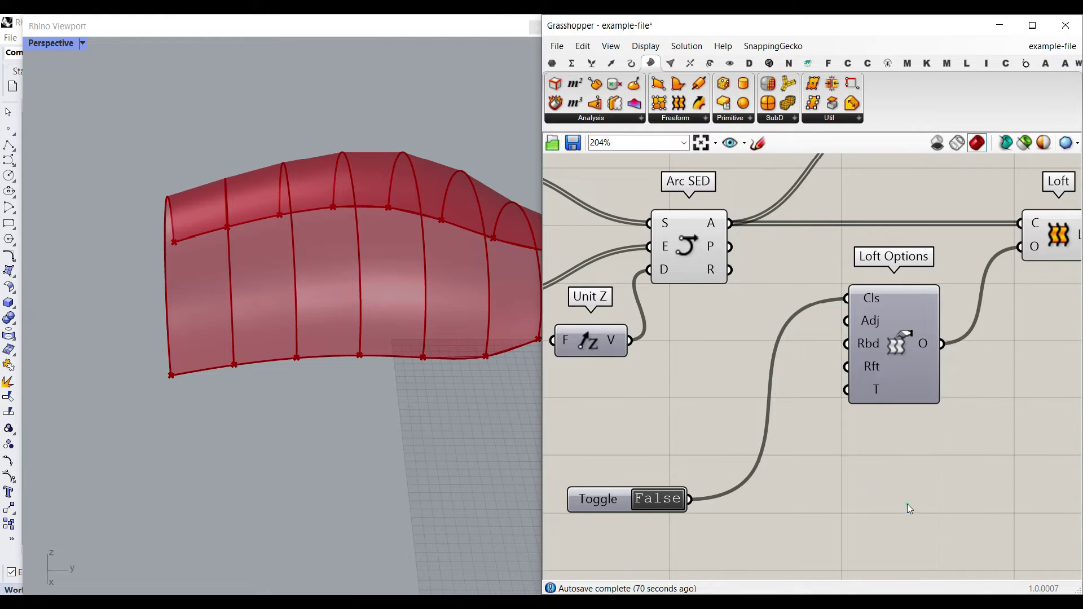
Clear the T input's value on Loft Options and restore it to Straight
{"action": "right_click", "coordinate": [871, 390]}
{"action": "left_click", "coordinate": [902, 539]}
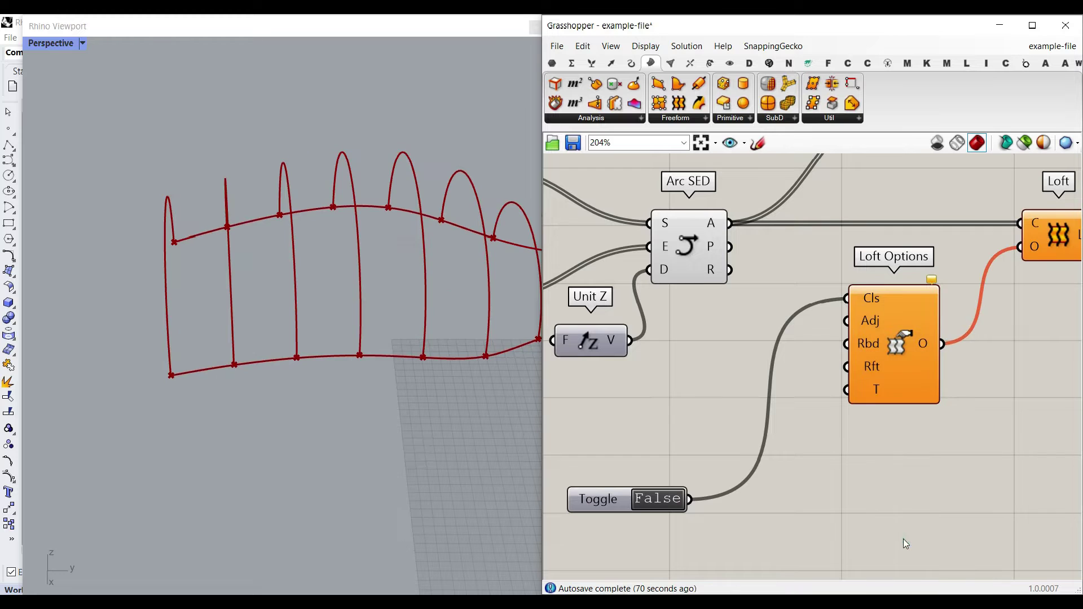
{"action": "right_click", "coordinate": [874, 392]}
{"action": "left_click", "coordinate": [907, 505]}
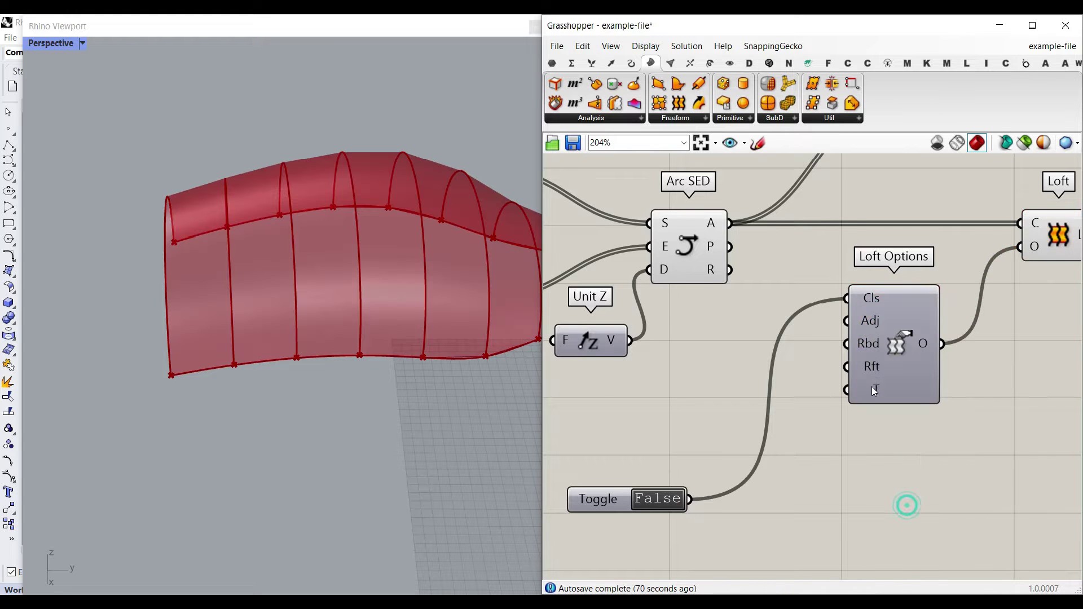
Extract the T input of Loft Options into its own Type parameter and place it between Unit Z and the Toggle
{"action": "right_click", "coordinate": [874, 390]}
{"action": "left_click", "coordinate": [899, 564]}
{"action": "left_click_drag", "start_coordinate": [732, 386], "coordinate": [706, 395]}
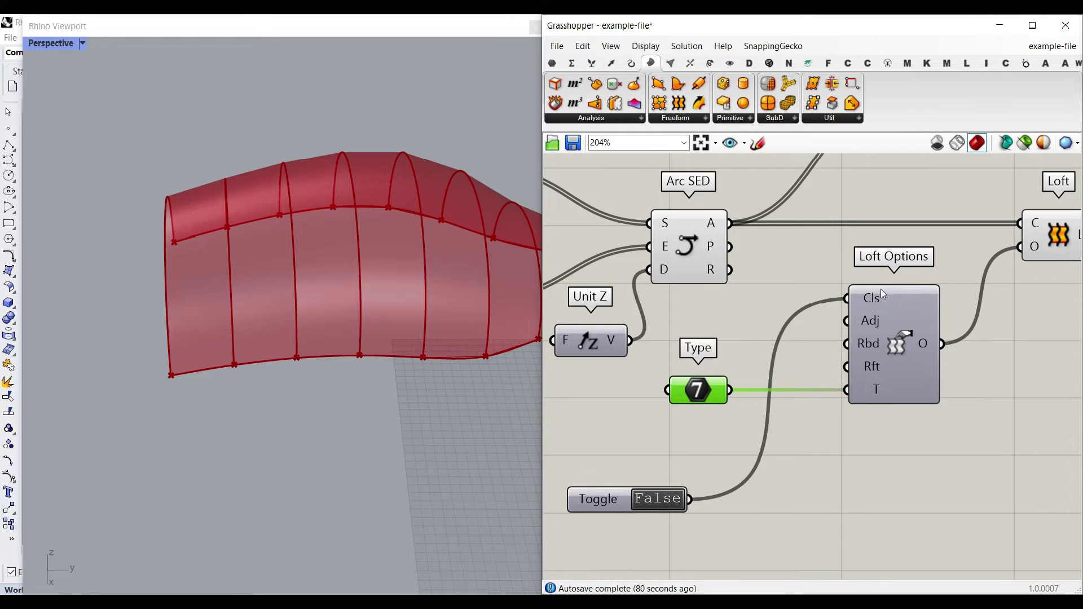
Try a closed loft by setting the Boolean toggle on the Cls input to True, then return it to False
{"action": "mouse_move", "coordinate": [872, 297]}
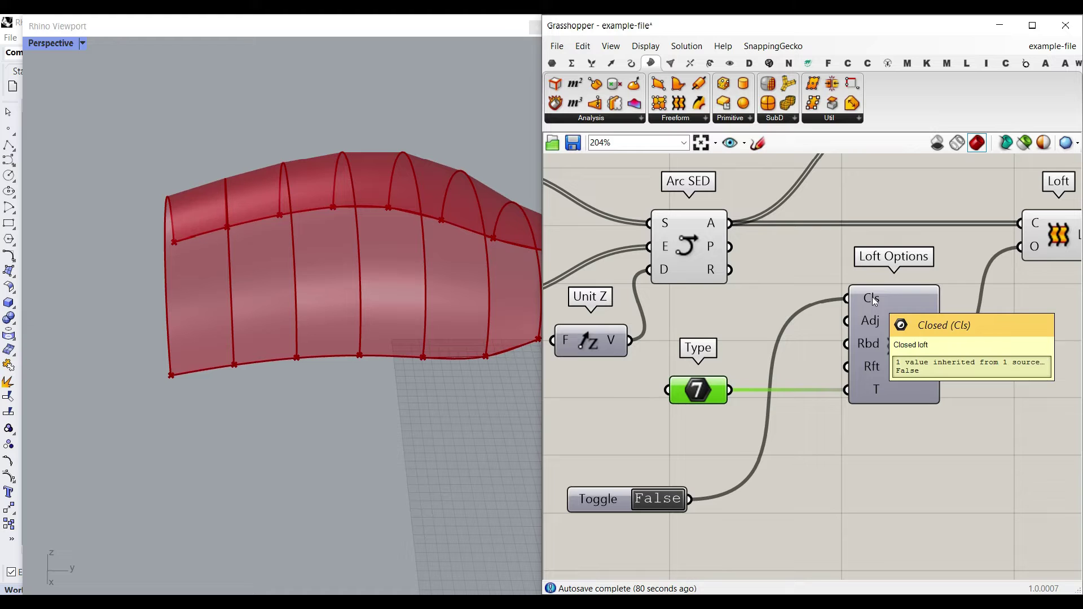
{"action": "left_click", "coordinate": [657, 499]}
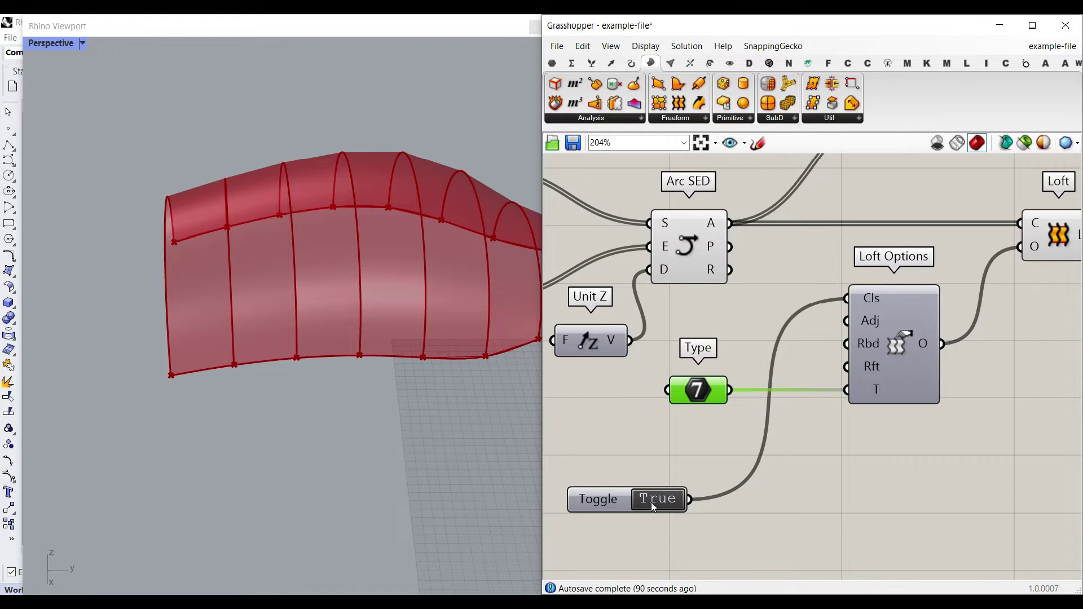
{"action": "scroll", "coordinate": [234, 324], "scroll_direction": "down", "scroll_amount": 5}
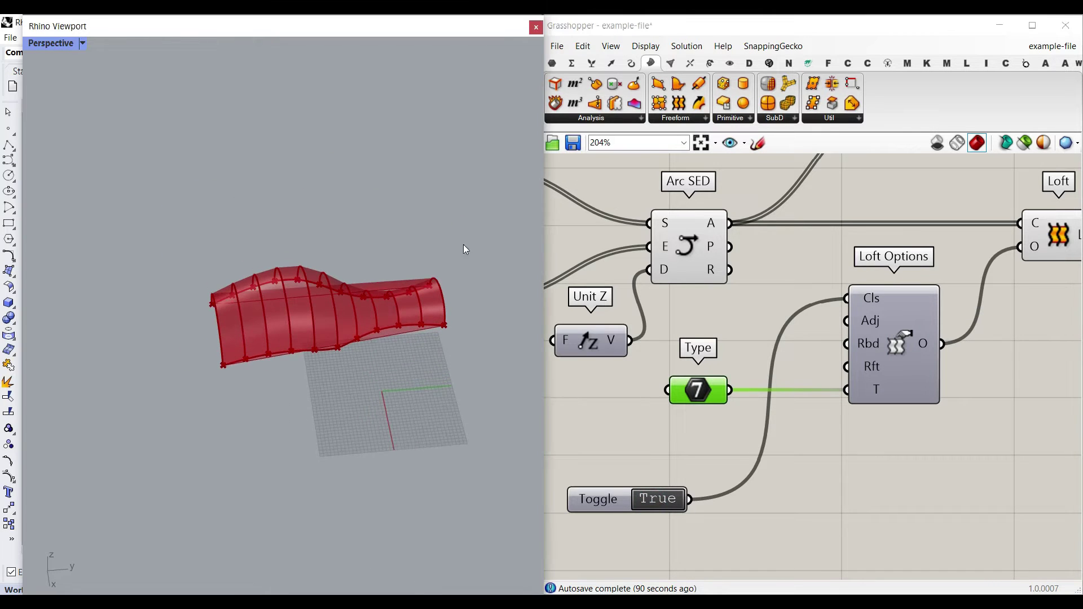
{"action": "left_click", "coordinate": [655, 498]}
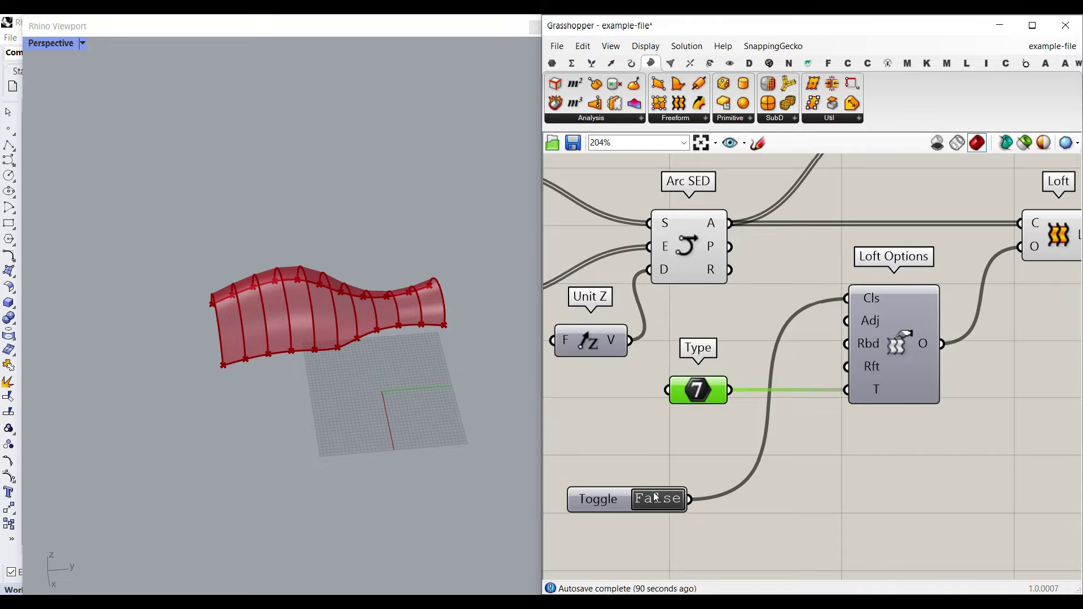
Bake the Loft component's L output with the default attributes
{"action": "right_click_drag", "start_coordinate": [942, 315], "coordinate": [639, 355]}
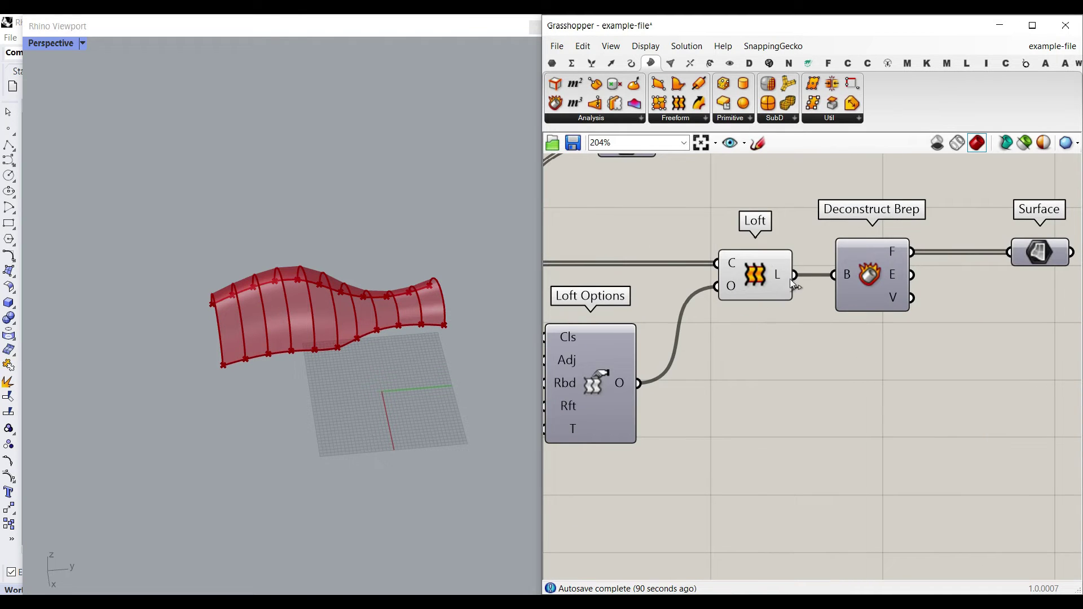
{"action": "right_click", "coordinate": [774, 276]}
{"action": "left_click", "coordinate": [813, 300]}
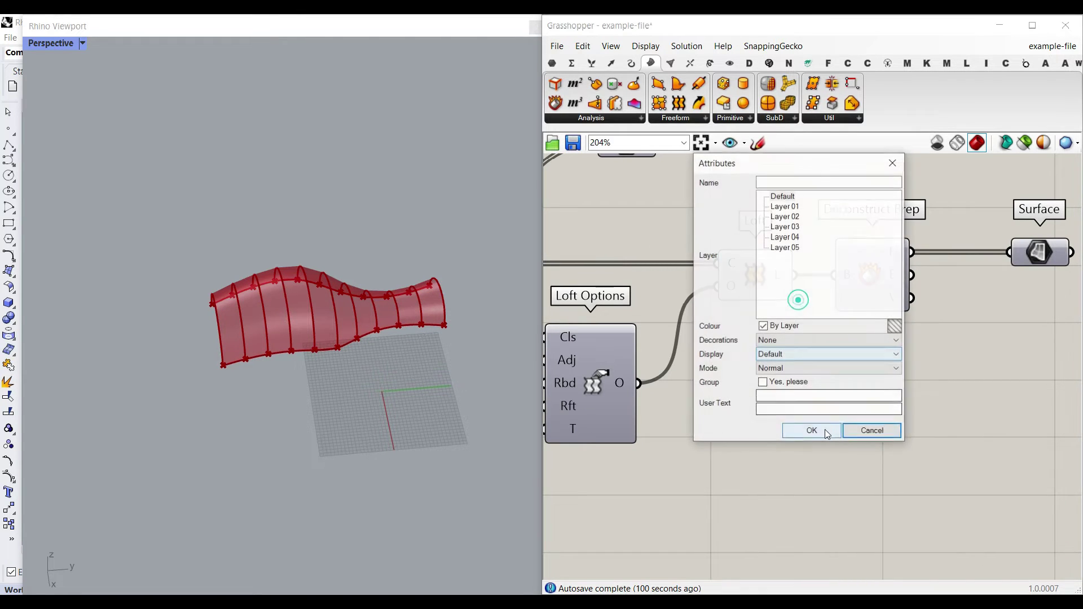
{"action": "left_click", "coordinate": [821, 430]}
Move the baked loft surface away from the preview, inspect it and delete it
{"action": "left_click_drag", "start_coordinate": [292, 326], "coordinate": [339, 379]}
{"action": "key", "text": "Escape"}
{"action": "scroll", "coordinate": [360, 371], "scroll_direction": "up", "scroll_amount": 3}
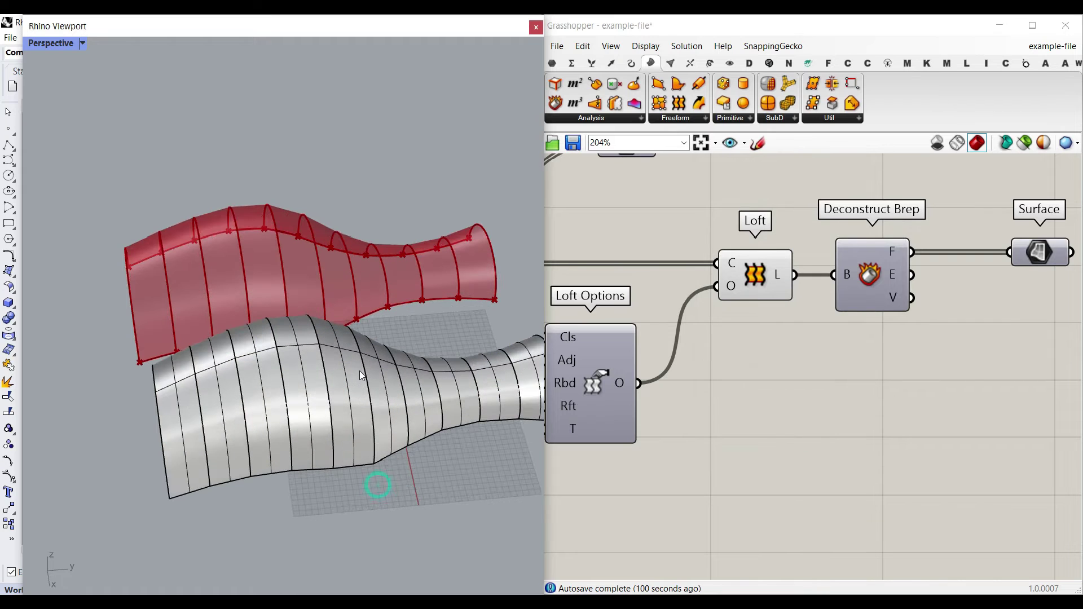
{"action": "left_click", "coordinate": [363, 371]}
{"action": "key", "text": "Delete"}
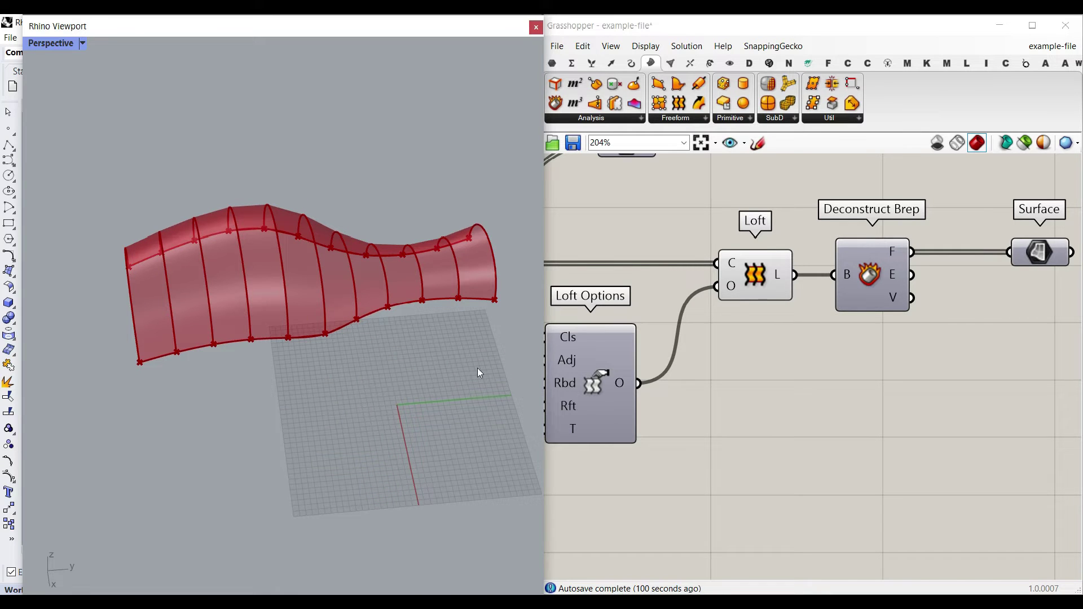
Turn on the preview of the Surface parameter fed by the Deconstruct Brep faces and select it
{"action": "right_click_drag", "start_coordinate": [865, 264], "coordinate": [682, 310]}
{"action": "right_click", "coordinate": [857, 290]}
{"action": "left_click", "coordinate": [877, 314]}
{"action": "left_click", "coordinate": [857, 294]}
Turn off the preview of the Loft component
{"action": "right_click_drag", "start_coordinate": [753, 373], "coordinate": [1012, 361]}
{"action": "scroll", "coordinate": [1012, 360], "scroll_direction": "down", "scroll_amount": 2}
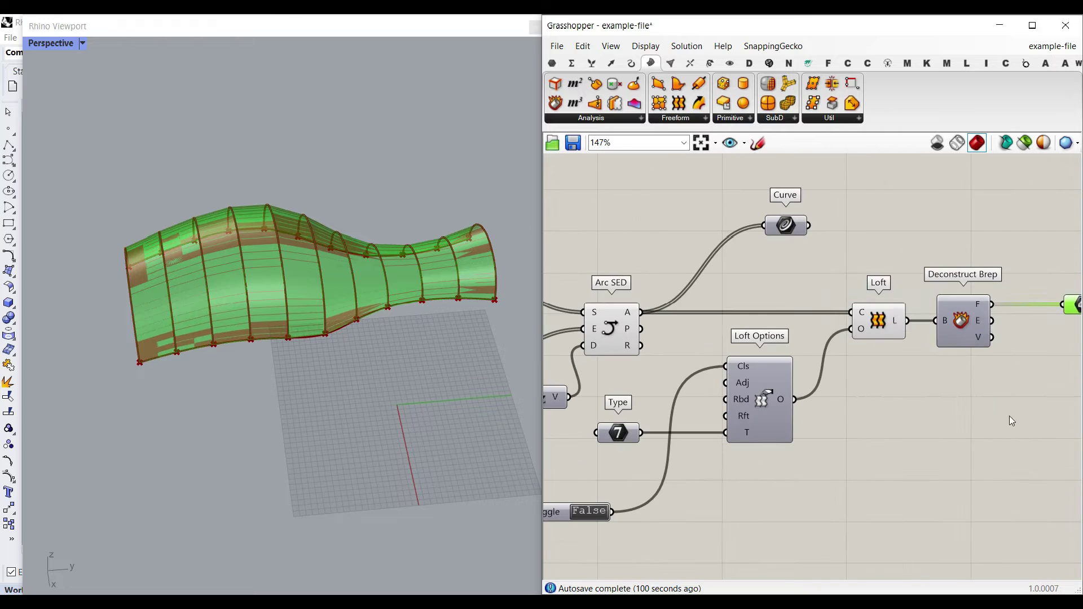
{"action": "left_click_drag", "start_coordinate": [993, 425], "coordinate": [745, 225]}
{"action": "middle_click", "coordinate": [679, 242]}
{"action": "left_click", "coordinate": [697, 264]}
{"action": "left_click", "coordinate": [856, 279]}
Move the Curve parameter holding the arcs to just above the Surface parameter
{"action": "right_click_drag", "start_coordinate": [841, 237], "coordinate": [636, 269]}
{"action": "left_click_drag", "start_coordinate": [581, 258], "coordinate": [889, 273]}
{"action": "left_click", "coordinate": [911, 316]}
{"action": "scroll", "coordinate": [911, 316], "scroll_direction": "up", "scroll_amount": 3}
Select the Curve and Surface output parameters in turn to examine the geometry each one holds
{"action": "right_click", "coordinate": [883, 249]}
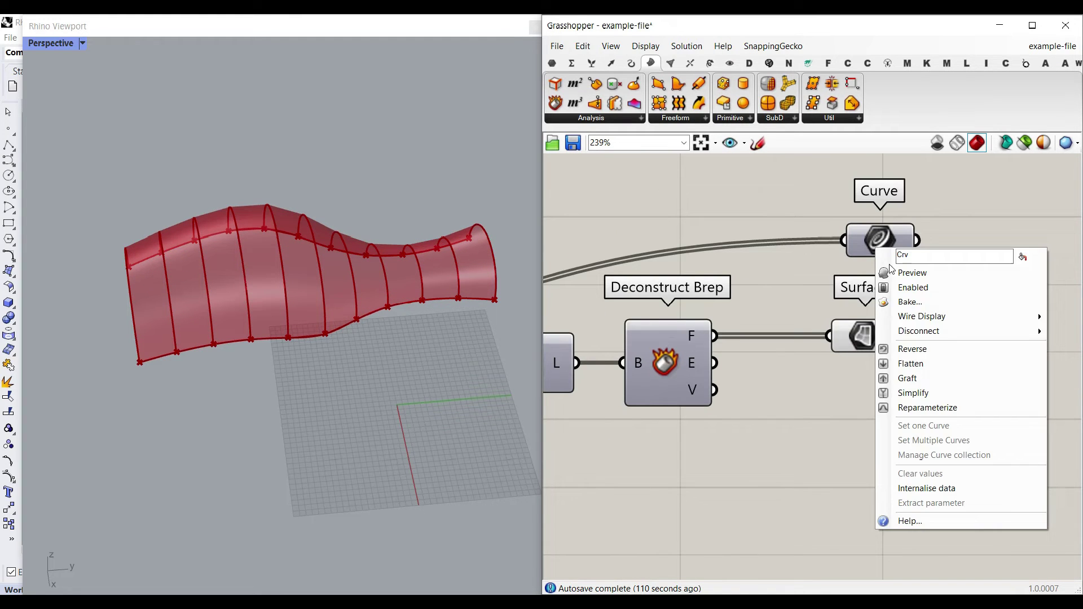
{"action": "key", "text": "Escape"}
{"action": "left_click", "coordinate": [880, 240]}
{"action": "left_click", "coordinate": [867, 339]}
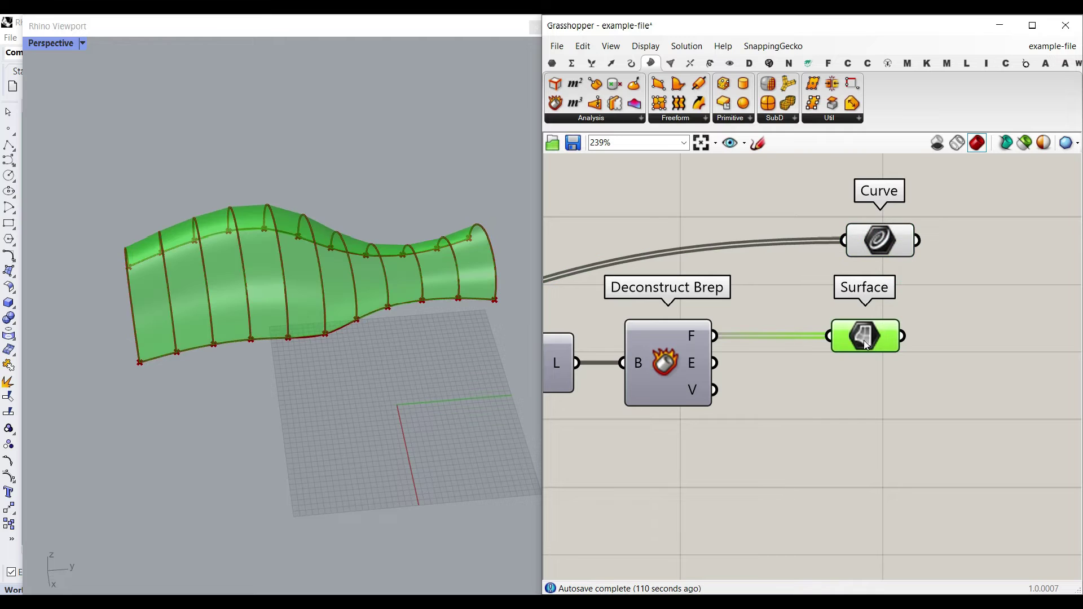
Bake the Surface parameter and select one of the baked strips to inspect it up close
{"action": "right_click", "coordinate": [867, 342]}
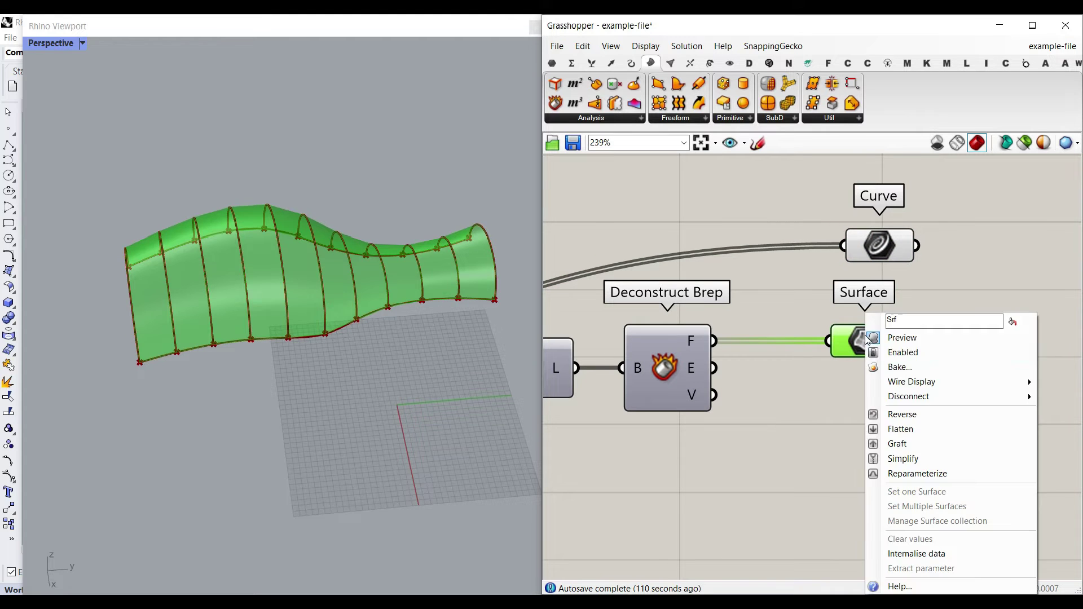
{"action": "left_click", "coordinate": [896, 366]}
{"action": "left_click", "coordinate": [901, 491]}
{"action": "left_click", "coordinate": [175, 313]}
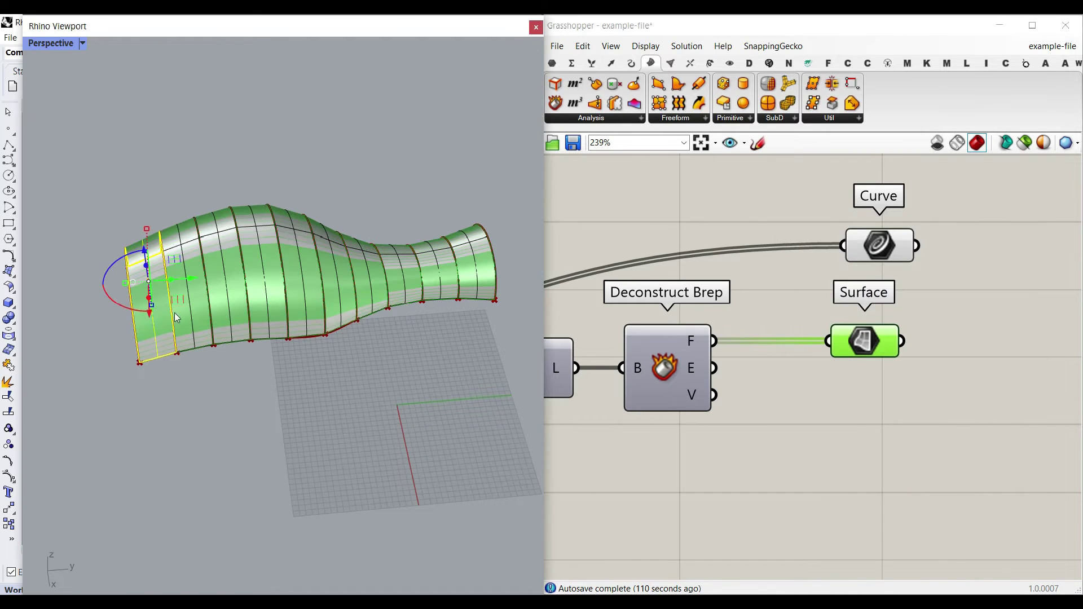
{"action": "scroll", "coordinate": [225, 311], "scroll_direction": "up", "scroll_amount": 1}
{"action": "scroll", "coordinate": [310, 304], "scroll_direction": "up", "scroll_amount": 5}
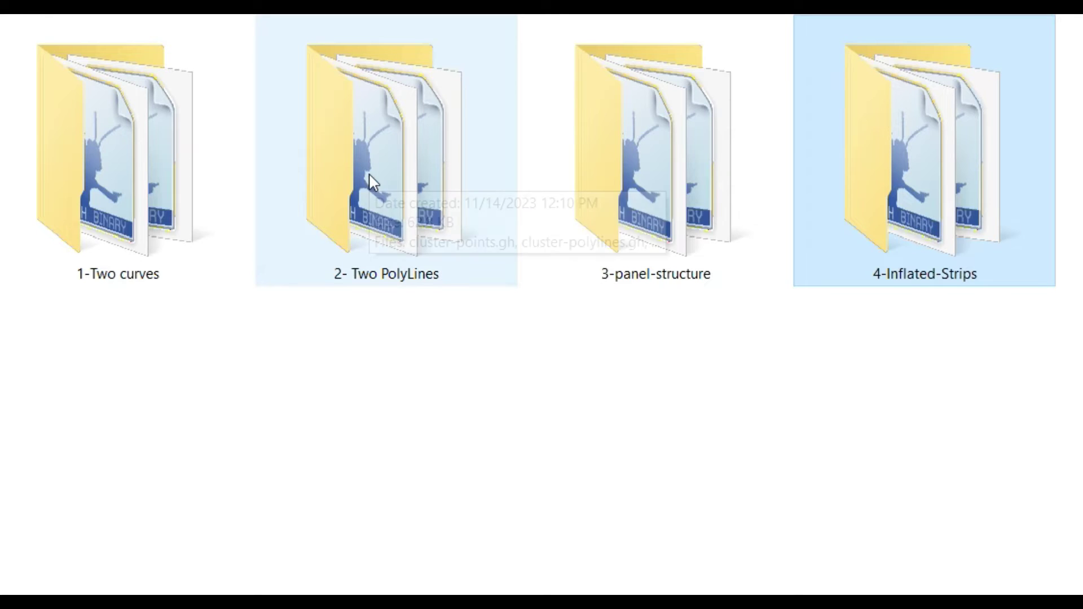
Open cluster-points.gh from the 2- Two PolyLines folder
{"action": "double_click", "coordinate": [371, 179]}
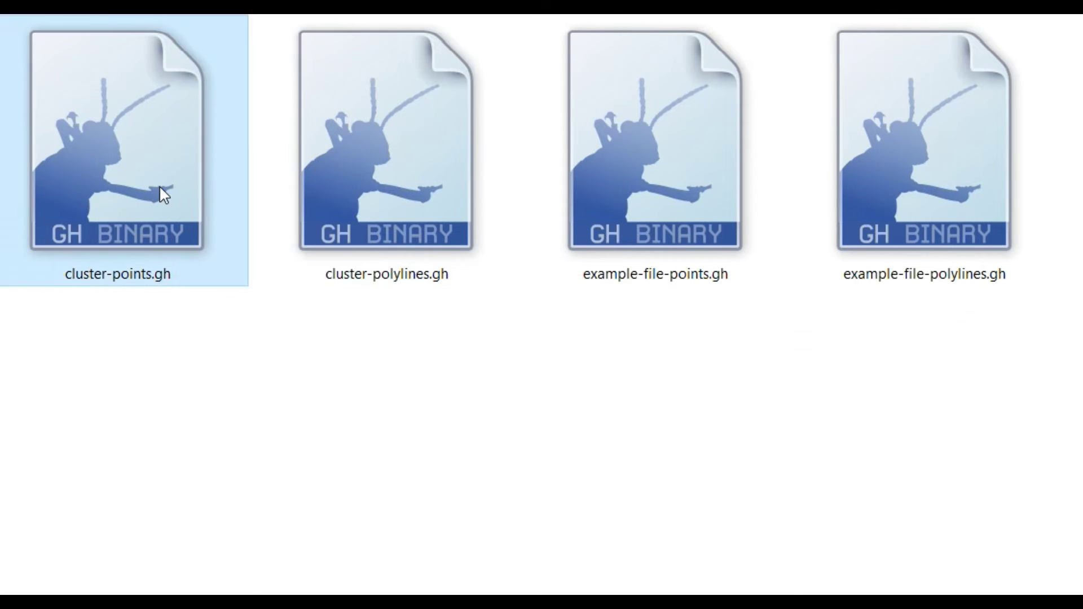
{"action": "double_click", "coordinate": [159, 186]}
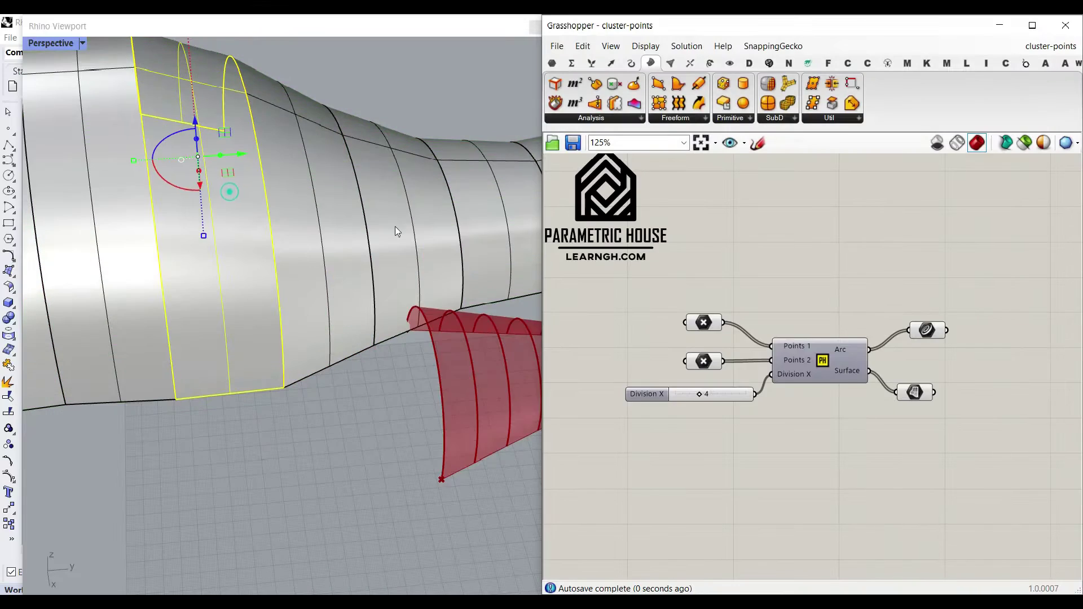
Delete all the baked strips left in the viewport from the two-curves example
{"action": "scroll", "coordinate": [380, 351], "scroll_direction": "down", "scroll_amount": 10}
{"action": "left_click_drag", "start_coordinate": [460, 261], "coordinate": [288, 391]}
{"action": "key", "text": "Delete"}
Select the two Point parameters feeding Points 1 and Points 2 to examine which edge points each one holds
{"action": "left_click", "coordinate": [703, 322]}
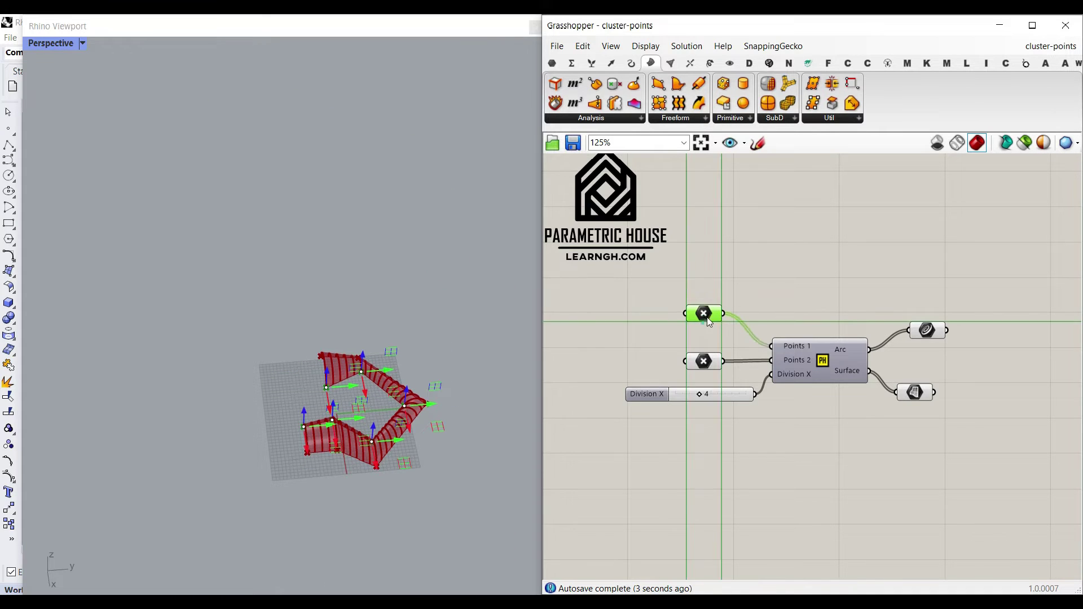
{"action": "scroll", "coordinate": [714, 350], "scroll_direction": "up", "scroll_amount": 4}
{"action": "left_click", "coordinate": [703, 361], "text": "shift"}
{"action": "right_click_drag", "start_coordinate": [418, 333], "coordinate": [383, 357]}
{"action": "scroll", "coordinate": [452, 395], "scroll_direction": "up", "scroll_amount": 5}
{"action": "left_click", "coordinate": [740, 246]}
{"action": "left_click", "coordinate": [699, 280]}
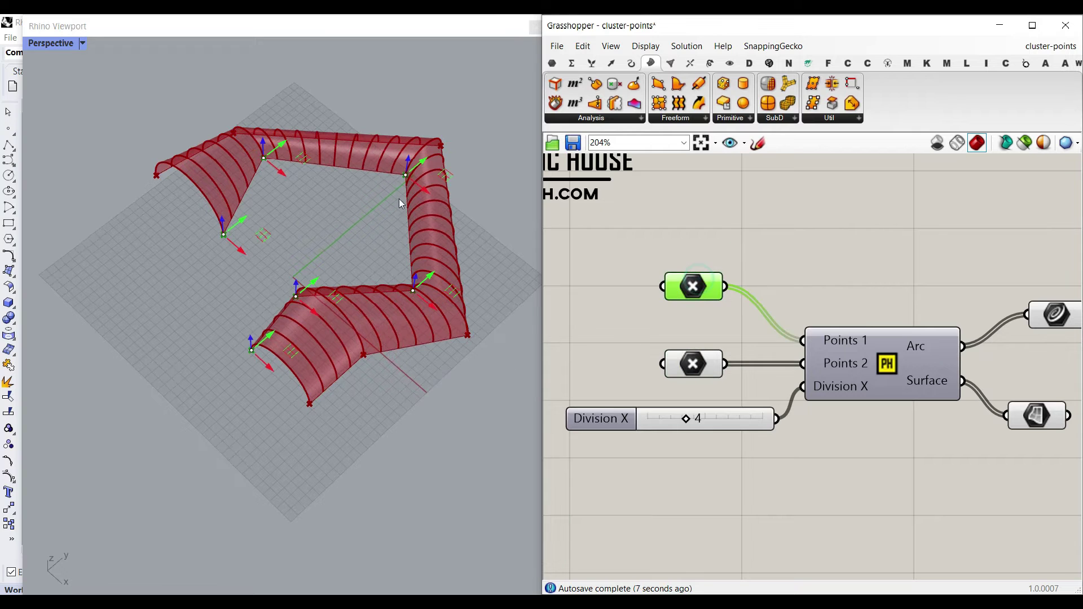
Set the Division X slider to 2
{"action": "left_click_drag", "start_coordinate": [686, 420], "coordinate": [660, 423]}
{"action": "scroll", "coordinate": [429, 375], "scroll_direction": "up", "scroll_amount": 6}
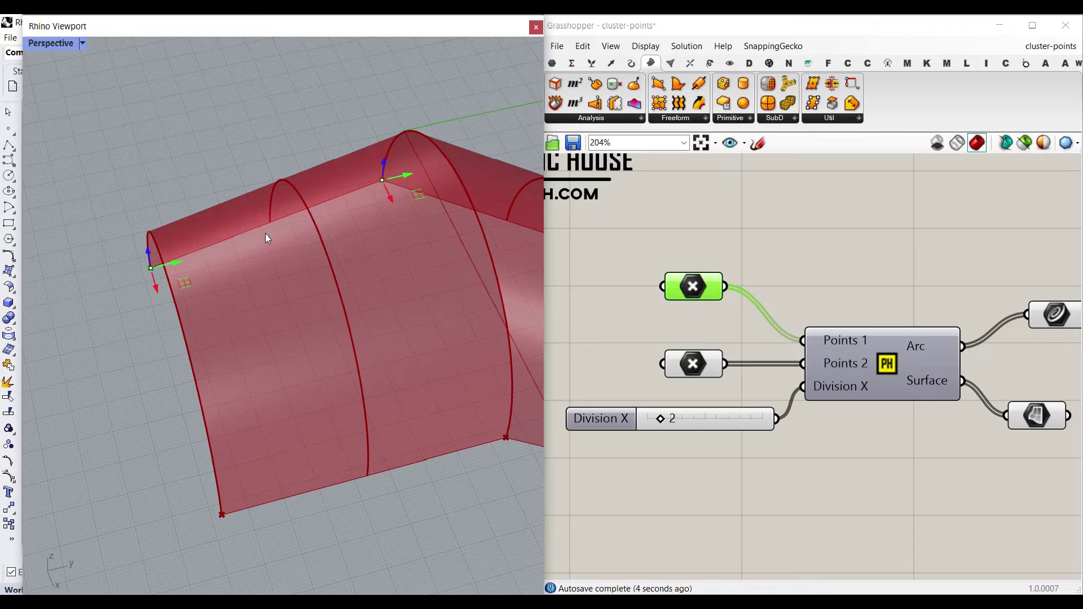
{"action": "scroll", "coordinate": [265, 232], "scroll_direction": "down", "scroll_amount": 5}
{"action": "right_click_drag", "start_coordinate": [201, 292], "coordinate": [285, 282]}
{"action": "scroll", "coordinate": [316, 293], "scroll_direction": "down", "scroll_amount": 5}
{"action": "scroll", "coordinate": [265, 232], "scroll_direction": "up", "scroll_amount": 5}
Move several of the Points 1 points with their gumballs to reshape the inner edge of the strip
{"action": "left_click_drag", "start_coordinate": [282, 253], "coordinate": [250, 296]}
{"action": "left_click_drag", "start_coordinate": [277, 163], "coordinate": [323, 193]}
{"action": "right_click_drag", "start_coordinate": [324, 194], "coordinate": [478, 237]}
{"action": "left_click_drag", "start_coordinate": [524, 263], "coordinate": [425, 236]}
{"action": "scroll", "coordinate": [300, 213], "scroll_direction": "down", "scroll_amount": 8}
{"action": "scroll", "coordinate": [390, 199], "scroll_direction": "up", "scroll_amount": 8}
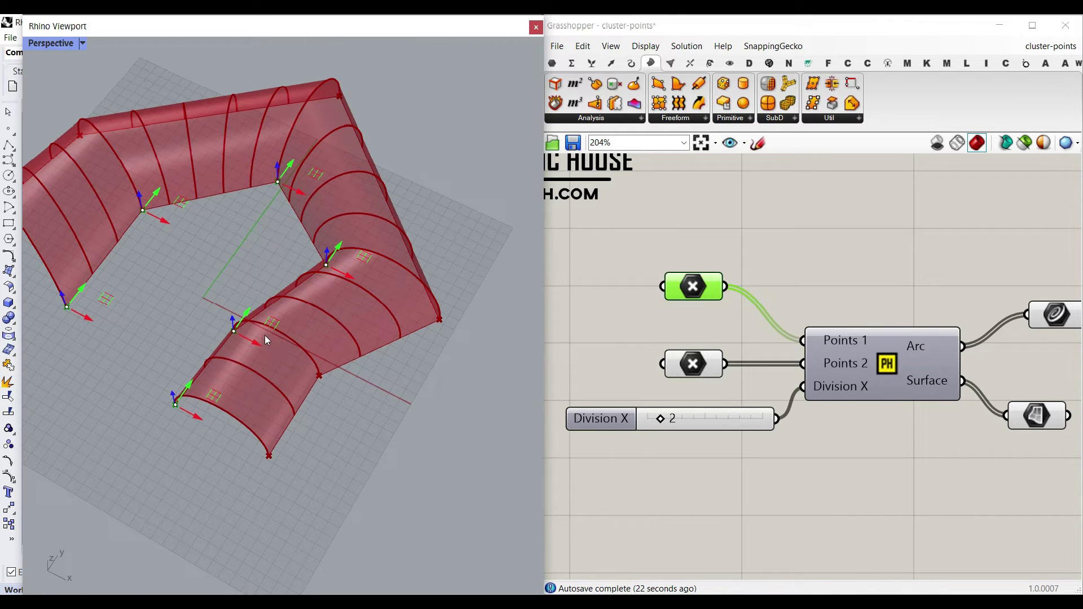
{"action": "left_click_drag", "start_coordinate": [263, 335], "coordinate": [261, 366]}
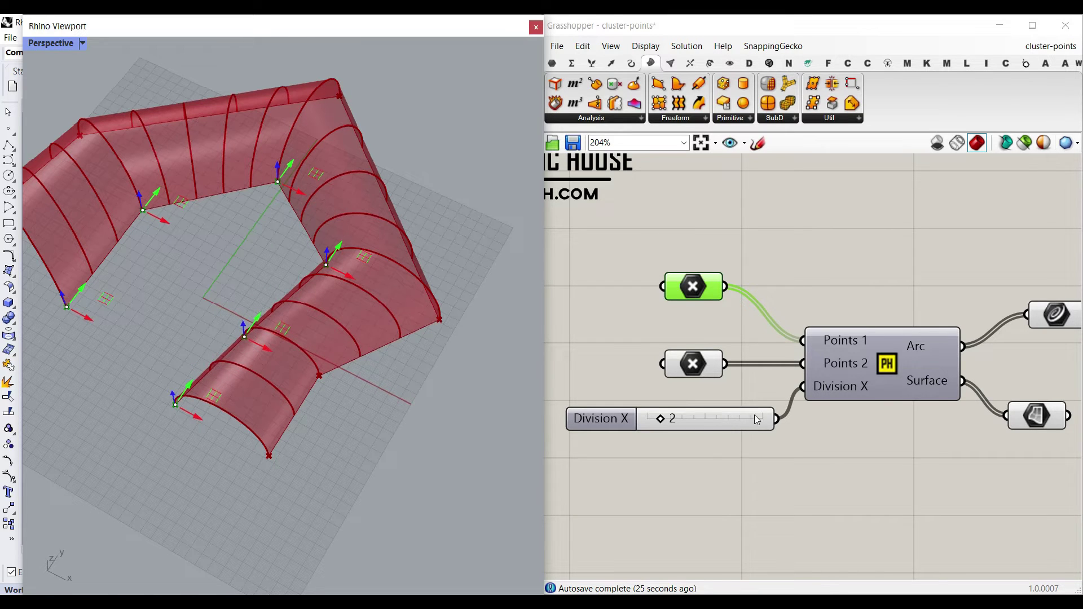
Select the Curve and Surface parameters on the cluster's Arc and Surface outputs to examine their geometry
{"action": "right_click_drag", "start_coordinate": [886, 395], "coordinate": [724, 378]}
{"action": "left_click", "coordinate": [895, 279]}
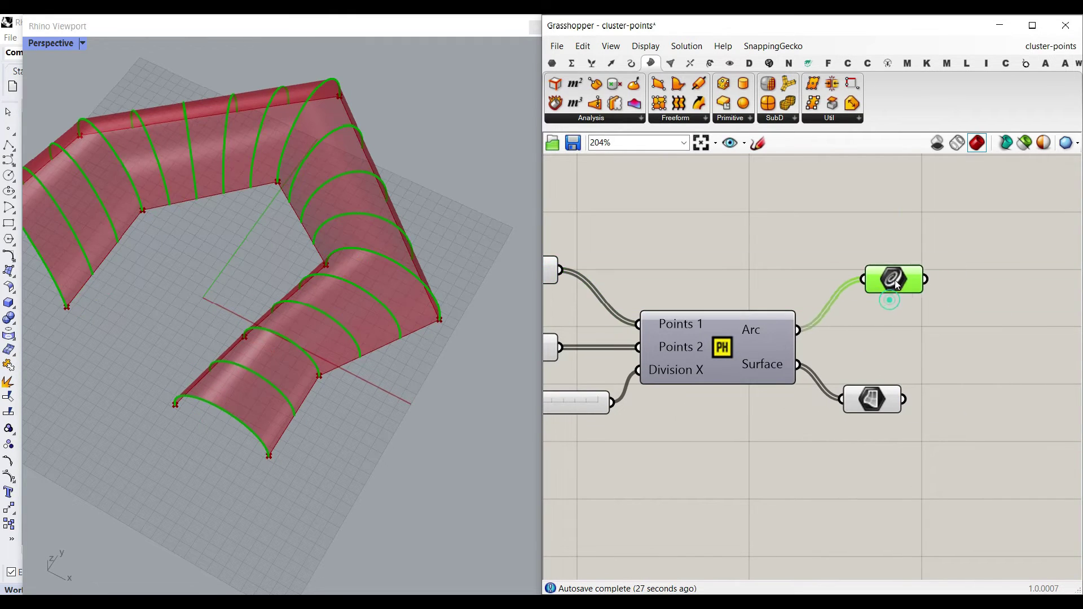
{"action": "left_click", "coordinate": [873, 400]}
Bake the Surface output parameter and delete the baked geometry again
{"action": "right_click", "coordinate": [882, 402]}
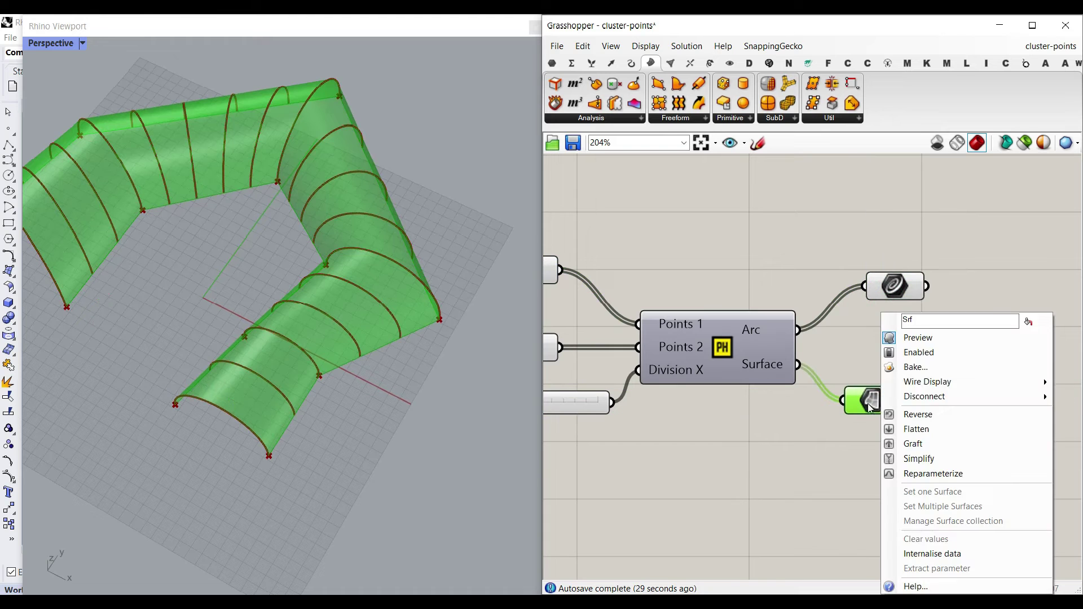
{"action": "left_click", "coordinate": [915, 367]}
{"action": "left_click", "coordinate": [914, 500]}
{"action": "left_click", "coordinate": [262, 408]}
{"action": "key", "text": "Delete"}
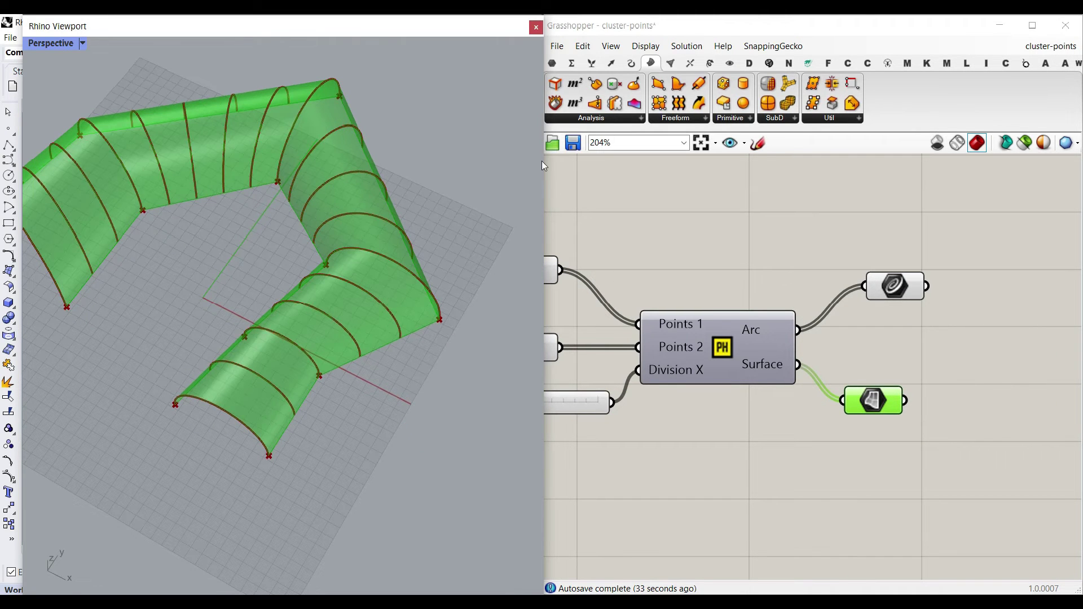
Open the cluster-polylines definition
{"action": "left_click", "coordinate": [552, 144]}
{"action": "left_click", "coordinate": [377, 201]}
{"action": "double_click", "coordinate": [377, 199]}
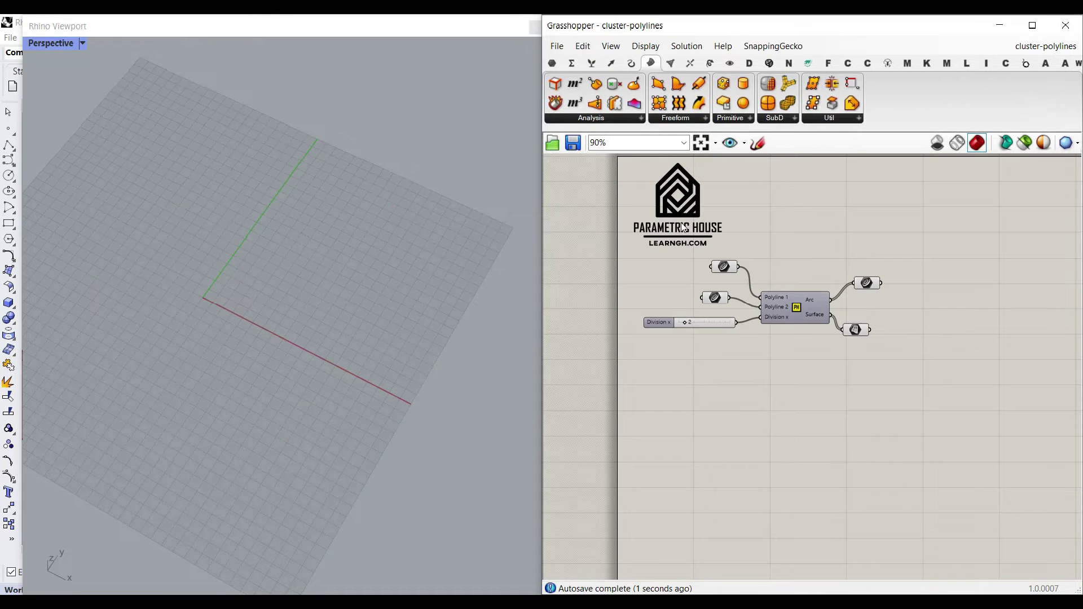
Select the Polyline 1 and Polyline 2 input curves in turn to examine which edge of the strip each defines
{"action": "scroll", "coordinate": [361, 289], "scroll_direction": "down", "scroll_amount": 5}
{"action": "right_click_drag", "start_coordinate": [284, 316], "coordinate": [337, 276]}
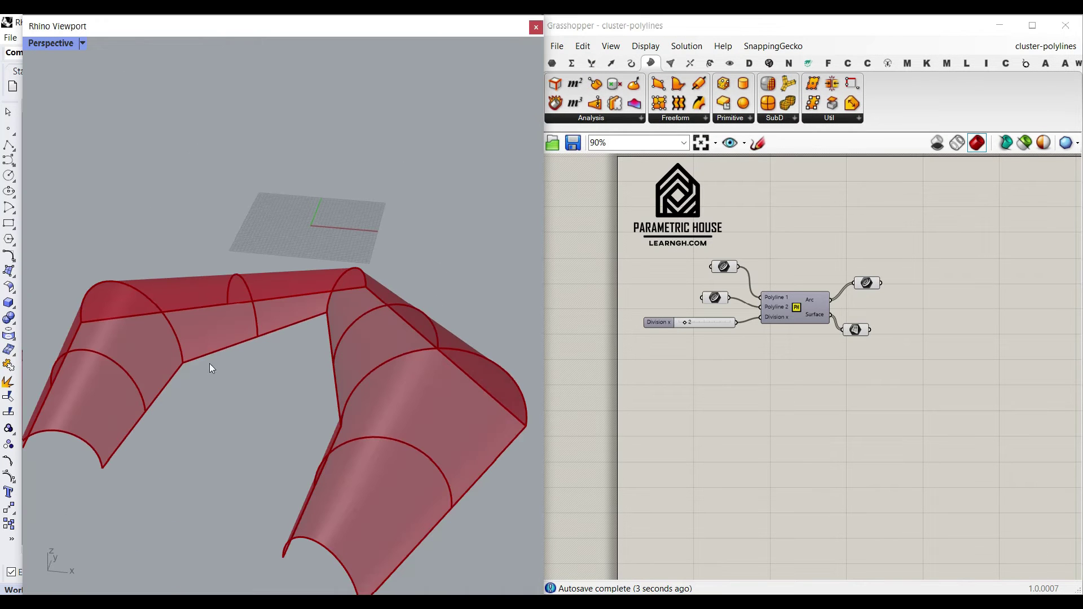
{"action": "scroll", "coordinate": [717, 267], "scroll_direction": "up", "scroll_amount": 3}
{"action": "left_click", "coordinate": [728, 268]}
{"action": "right_click_drag", "start_coordinate": [299, 322], "coordinate": [177, 318]}
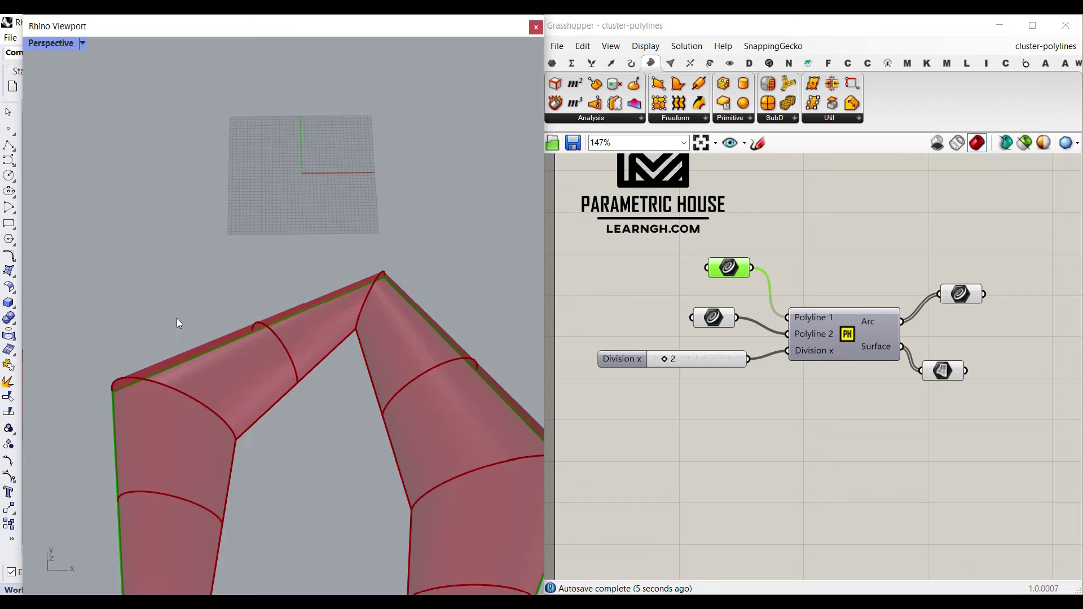
{"action": "scroll", "coordinate": [341, 248], "scroll_direction": "down", "scroll_amount": 6}
{"action": "left_click", "coordinate": [715, 319]}
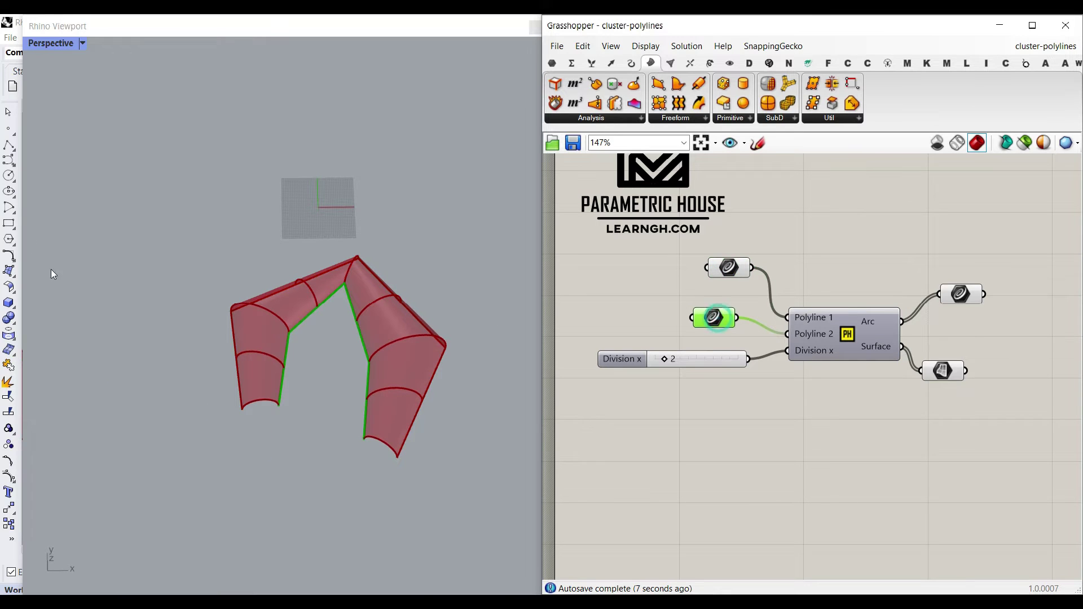
Draw an open six-vertex polyline arching around the construction grid in the Perspective viewport
{"action": "left_click", "coordinate": [8, 145]}
{"action": "left_click", "coordinate": [245, 246]}
{"action": "left_click", "coordinate": [295, 145]}
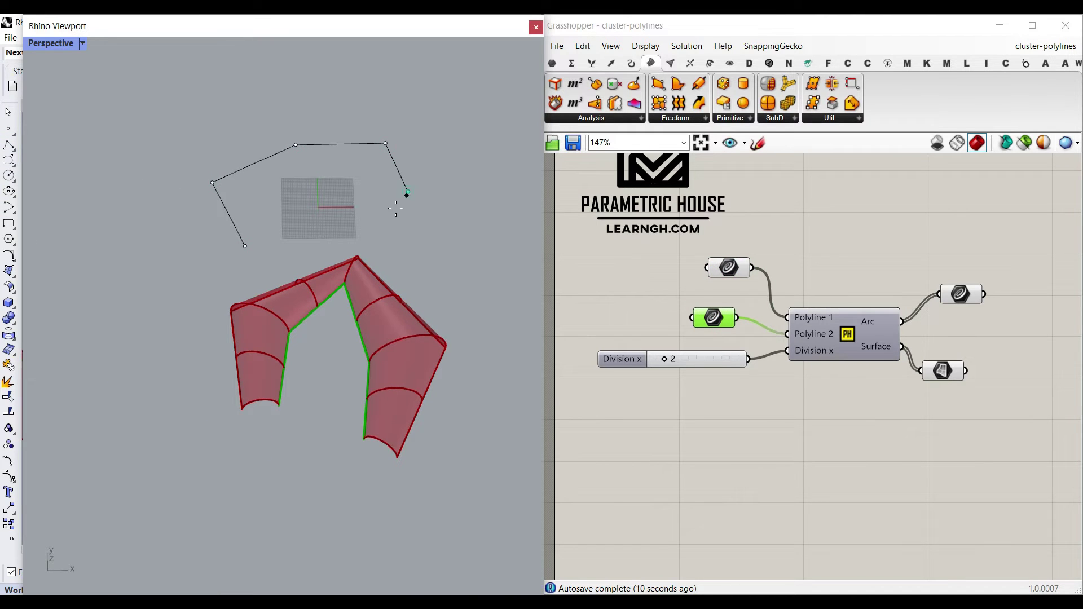
{"action": "left_click", "coordinate": [365, 244]}
{"action": "key", "text": "Return"}
{"action": "scroll", "coordinate": [383, 195], "scroll_direction": "up", "scroll_amount": 3}
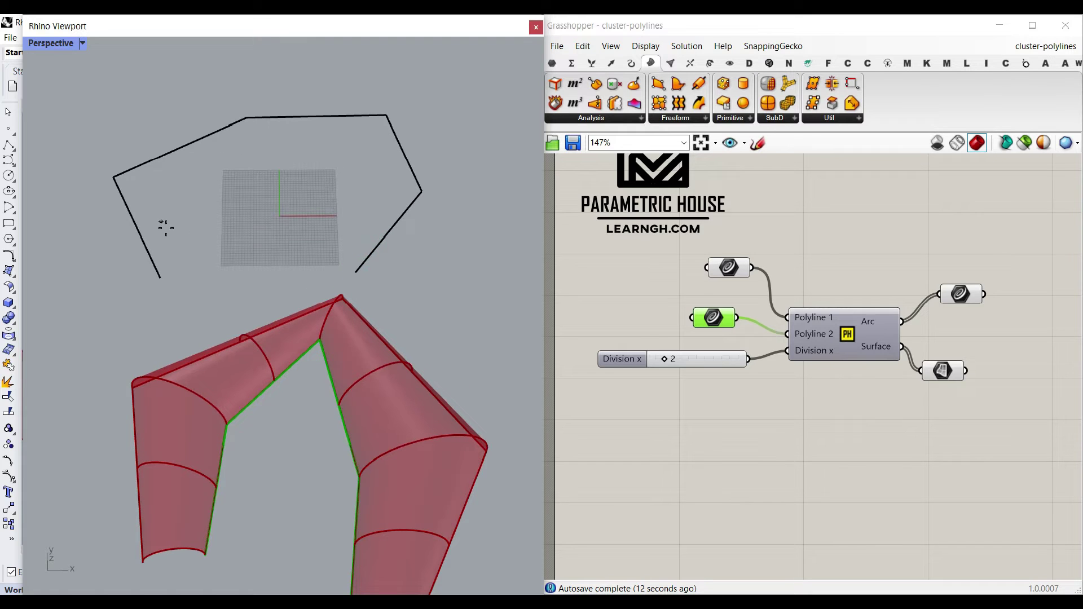
Draw a second, smaller open polyline with six vertices inside the first one
{"action": "left_click", "coordinate": [204, 265]}
{"action": "left_click", "coordinate": [380, 183]}
{"action": "left_click", "coordinate": [318, 257]}
{"action": "right_click", "coordinate": [318, 257]}
Assign the outer polyline to the Polyline 1 curve parameter and the inner polyline to the Polyline 2 parameter
{"action": "right_click", "coordinate": [729, 270]}
{"action": "left_click", "coordinate": [737, 443]}
{"action": "left_click", "coordinate": [349, 115]}
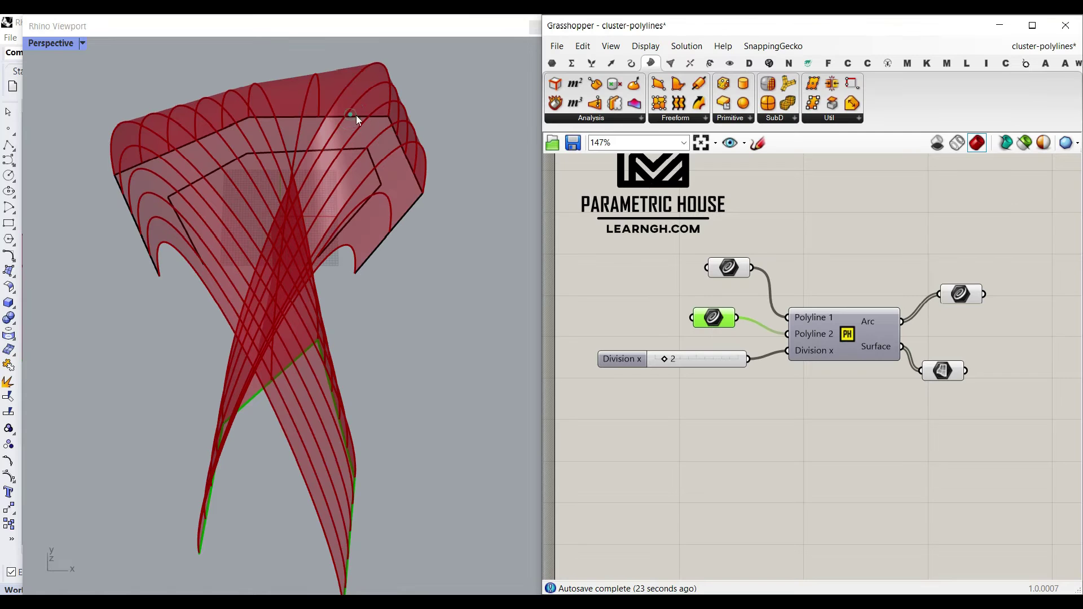
{"action": "right_click", "coordinate": [715, 317]}
{"action": "left_click", "coordinate": [737, 492]}
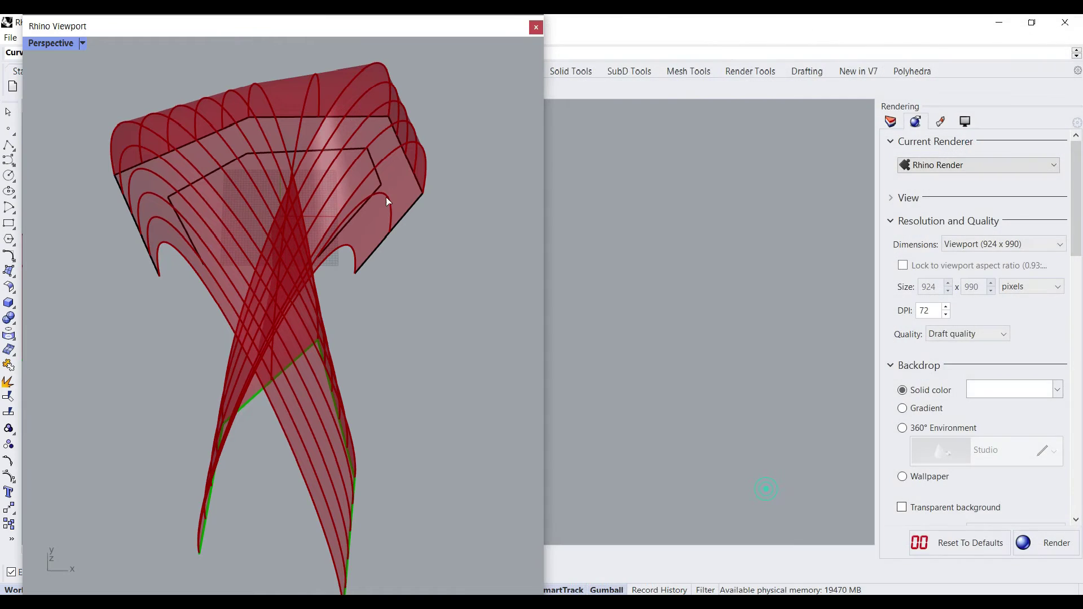
{"action": "left_click", "coordinate": [351, 151]}
Set the Division x slider to 4 for the strip between the two drawn polylines
{"action": "left_click_drag", "start_coordinate": [638, 362], "coordinate": [668, 361]}
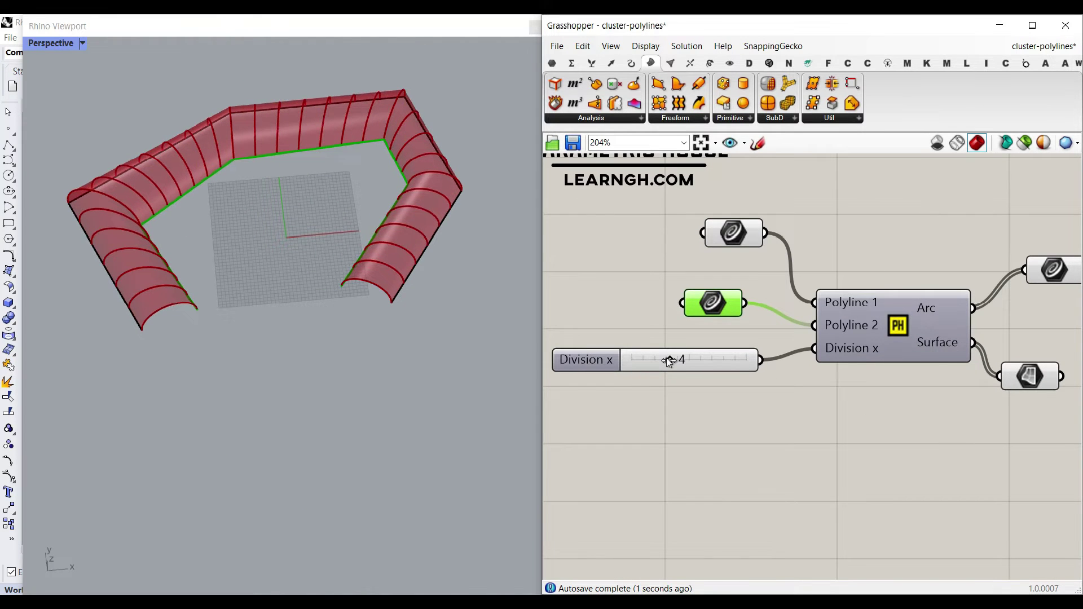
{"action": "scroll", "coordinate": [347, 313], "scroll_direction": "up", "scroll_amount": 2}
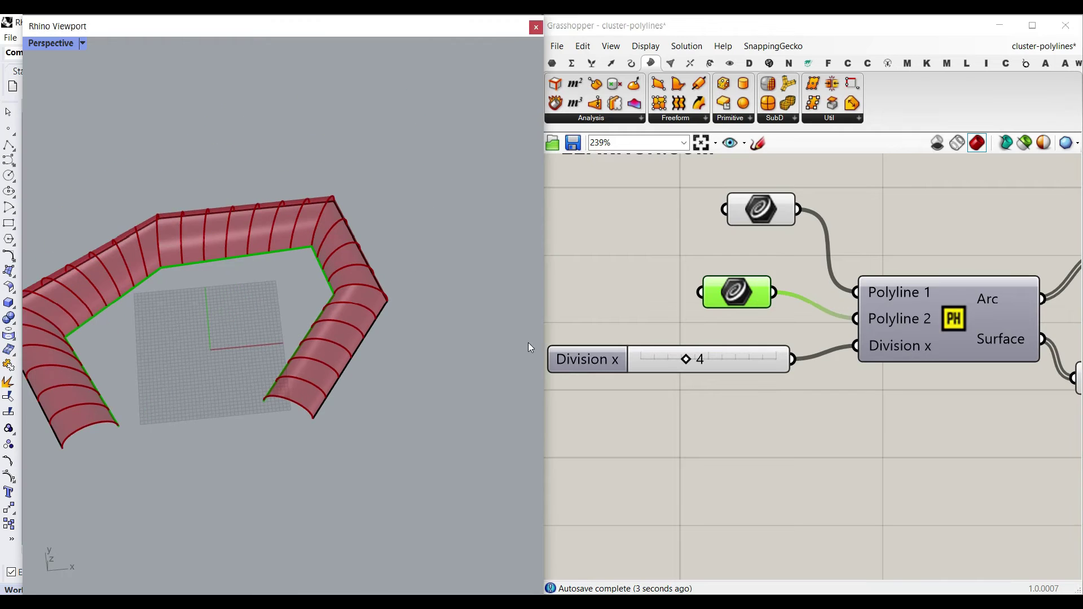
{"action": "scroll", "coordinate": [565, 339], "scroll_direction": "down", "scroll_amount": 3}
{"action": "left_click", "coordinate": [778, 310]}
{"action": "double_click", "coordinate": [774, 307]}
{"action": "scroll", "coordinate": [767, 308], "scroll_direction": "down", "scroll_amount": 3}
{"action": "right_click_drag", "start_coordinate": [305, 313], "coordinate": [188, 360]}
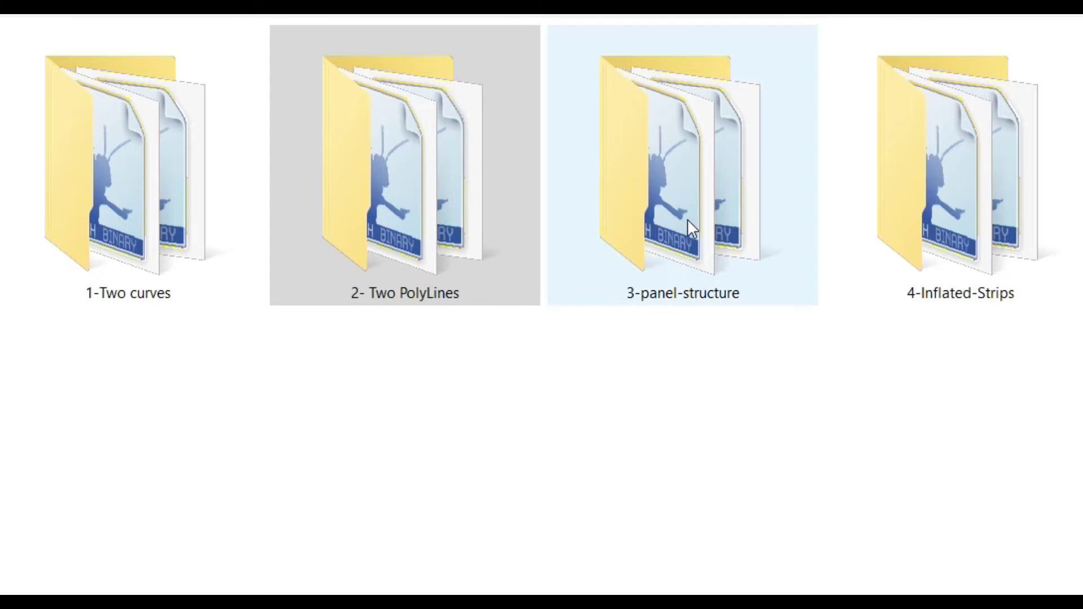
Open cluster.gh from the 3-panel-structure folder
{"action": "double_click", "coordinate": [688, 218]}
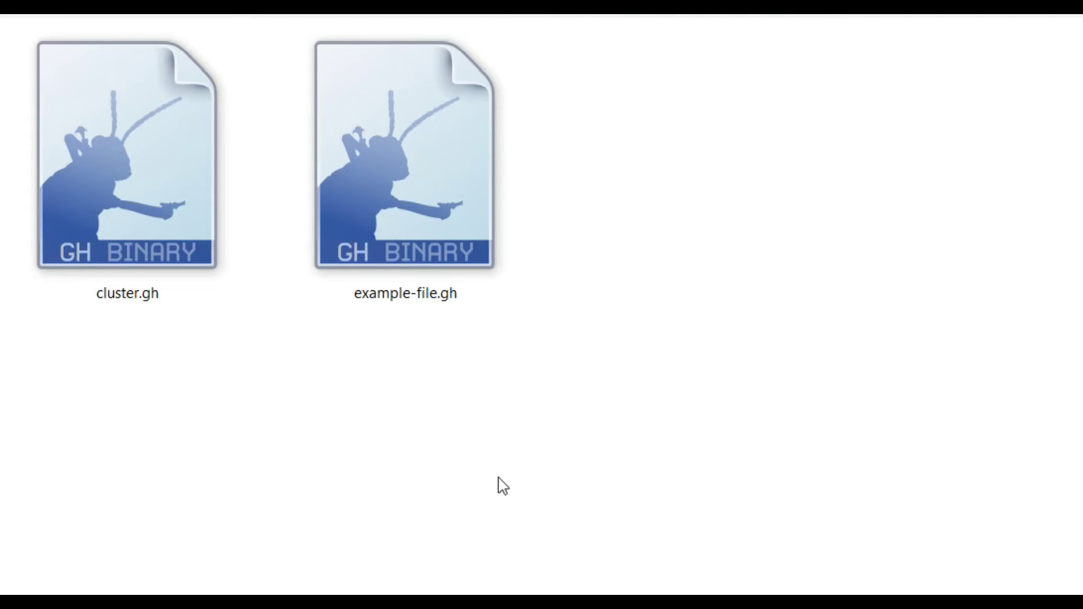
{"action": "double_click", "coordinate": [150, 162]}
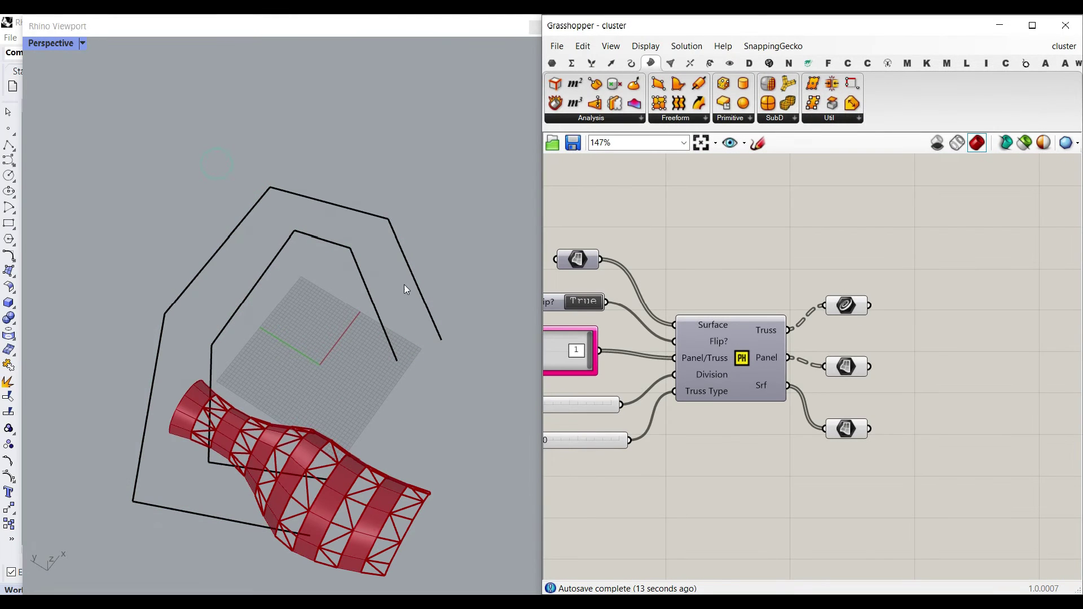
Hide the two drawn polylines and inspect the alternating panel and truss structure
{"action": "left_click_drag", "start_coordinate": [453, 199], "coordinate": [273, 330]}
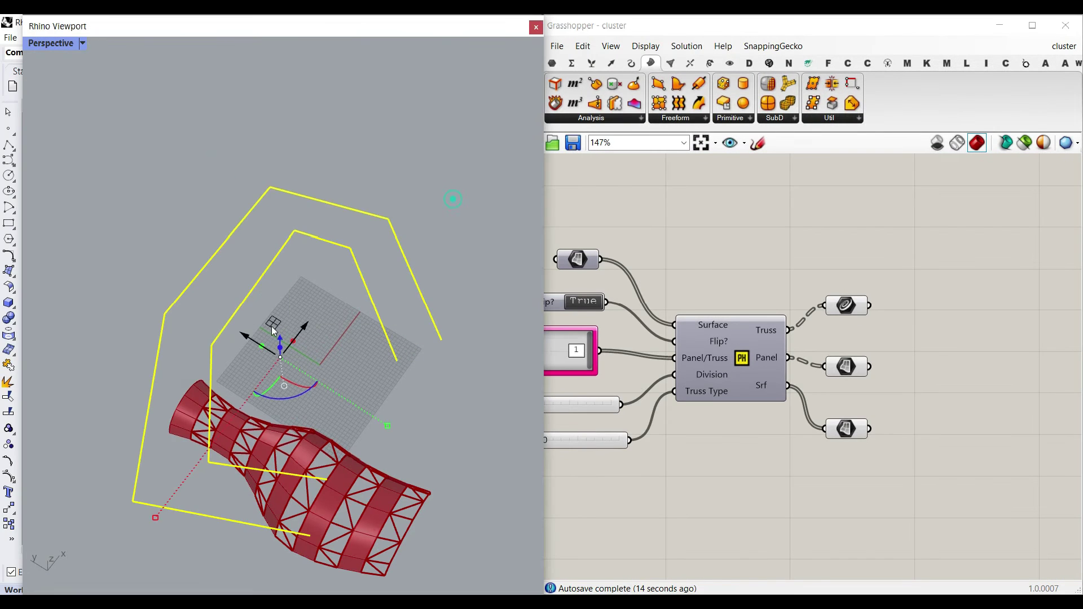
{"action": "key", "text": "ctrl+h"}
{"action": "right_click_drag", "start_coordinate": [343, 259], "coordinate": [282, 357]}
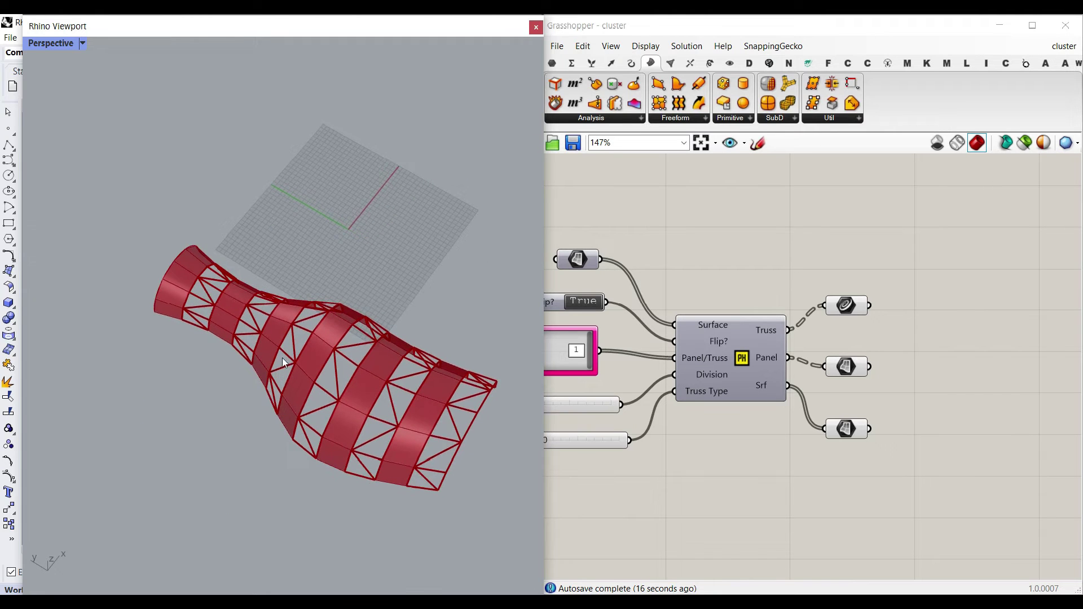
{"action": "scroll", "coordinate": [293, 316], "scroll_direction": "up", "scroll_amount": 5}
{"action": "right_click_drag", "start_coordinate": [293, 316], "coordinate": [299, 301]}
{"action": "scroll", "coordinate": [291, 299], "scroll_direction": "down", "scroll_amount": 3}
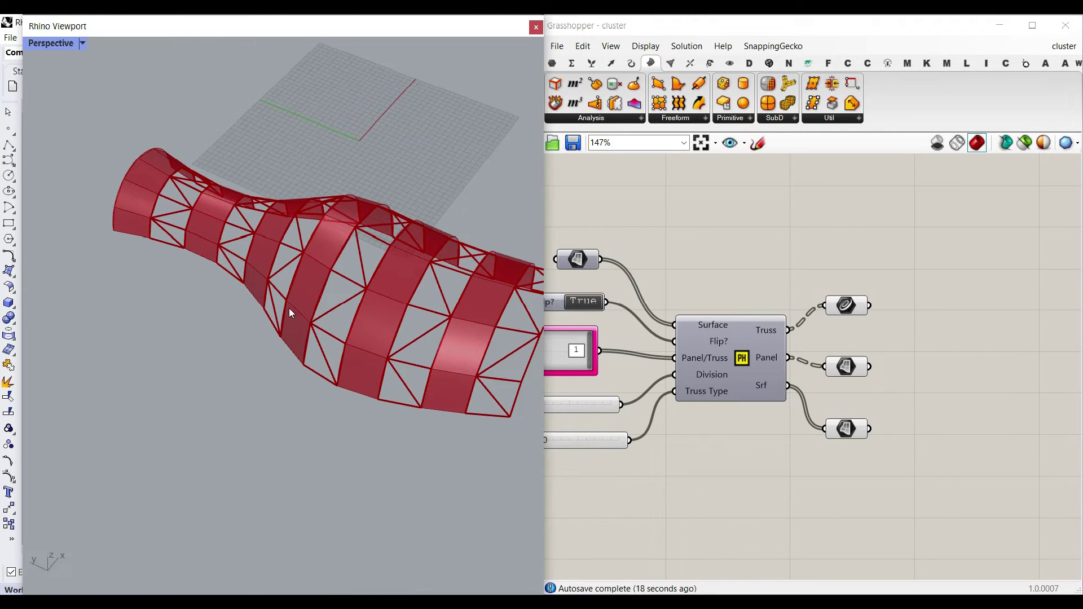
Turn off the preview of the Srf output parameter and turn on the preview of the input Surface parameter
{"action": "right_click", "coordinate": [835, 429]}
{"action": "left_click", "coordinate": [881, 333]}
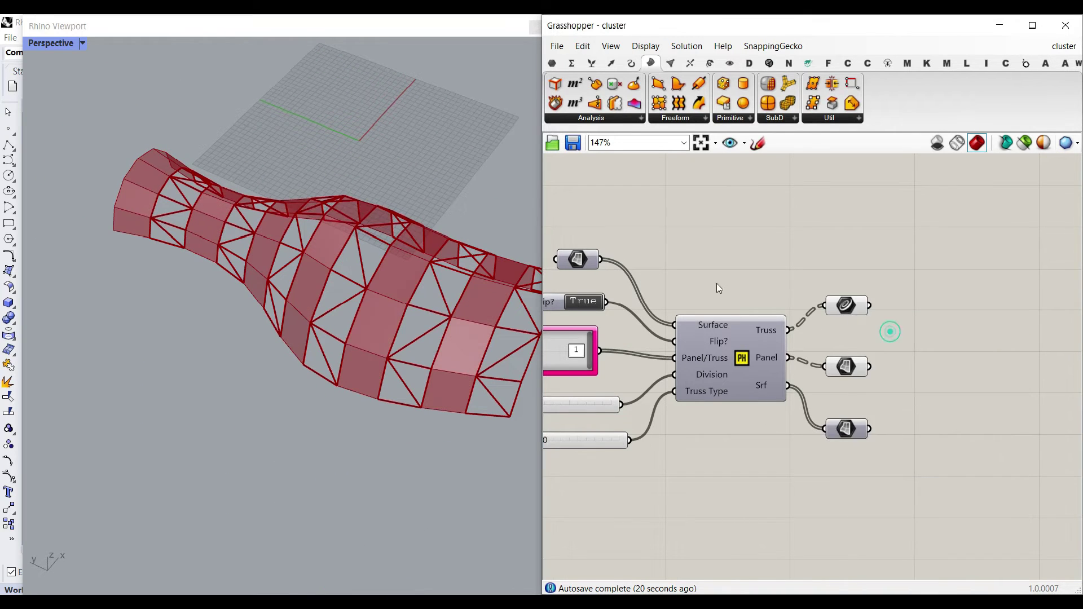
{"action": "right_click_drag", "start_coordinate": [596, 261], "coordinate": [737, 249]}
{"action": "scroll", "coordinate": [736, 248], "scroll_direction": "up", "scroll_amount": 2}
{"action": "right_click", "coordinate": [714, 248]}
{"action": "left_click", "coordinate": [750, 271]}
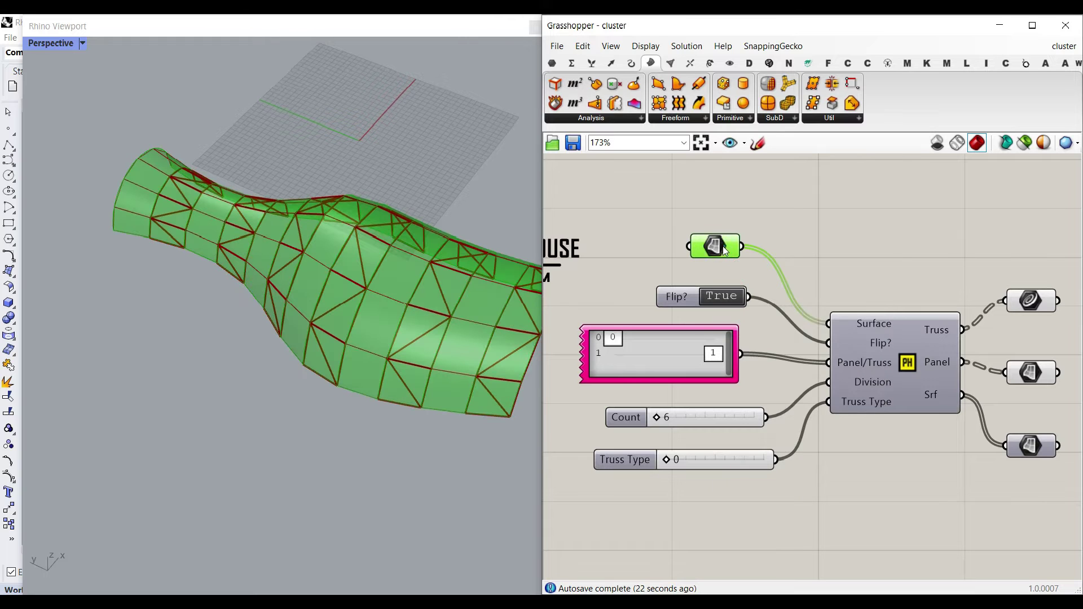
Bake the input Surface parameter with default attributes and undo the bake
{"action": "right_click", "coordinate": [713, 251]}
{"action": "left_click", "coordinate": [750, 300]}
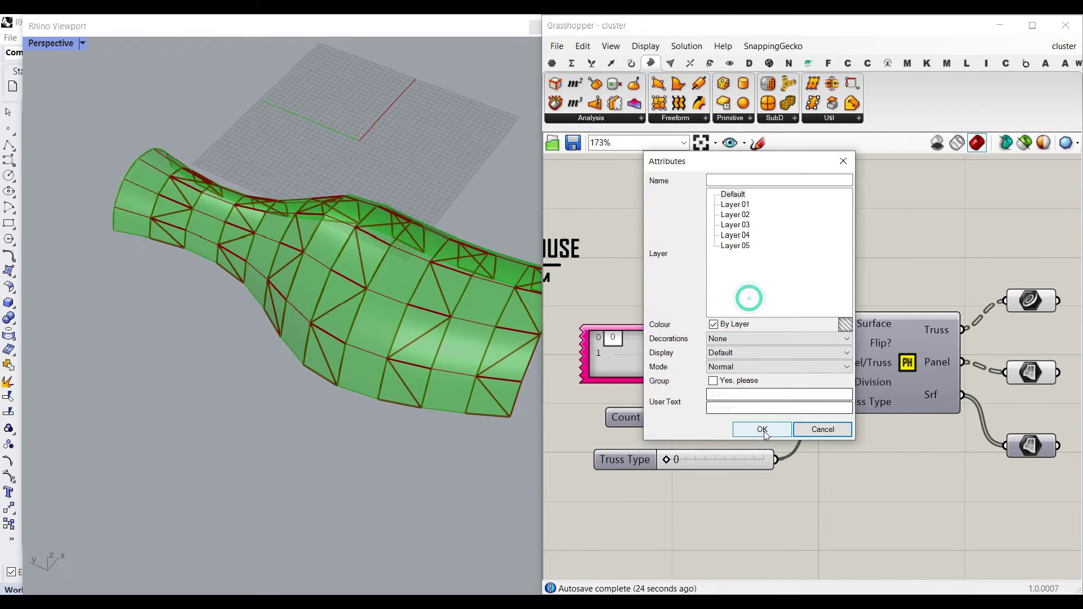
{"action": "left_click", "coordinate": [764, 428]}
{"action": "left_click", "coordinate": [295, 147]}
{"action": "key", "text": "ctrl+z"}
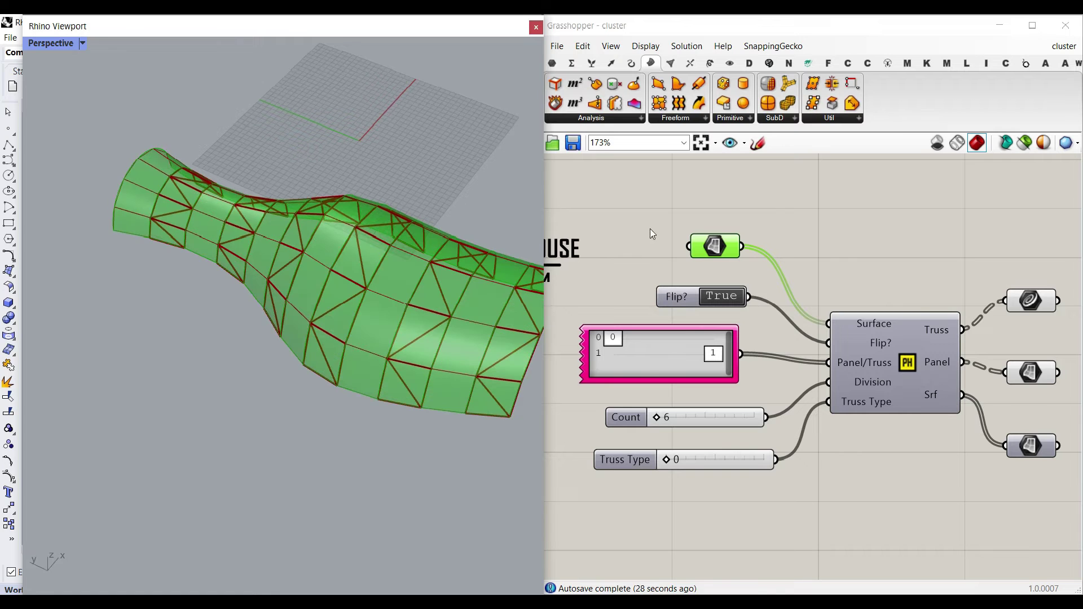
Switch the Flip? toggle to False and back to True to compare the panel directions
{"action": "left_click", "coordinate": [775, 262]}
{"action": "scroll", "coordinate": [880, 333], "scroll_direction": "up", "scroll_amount": 3}
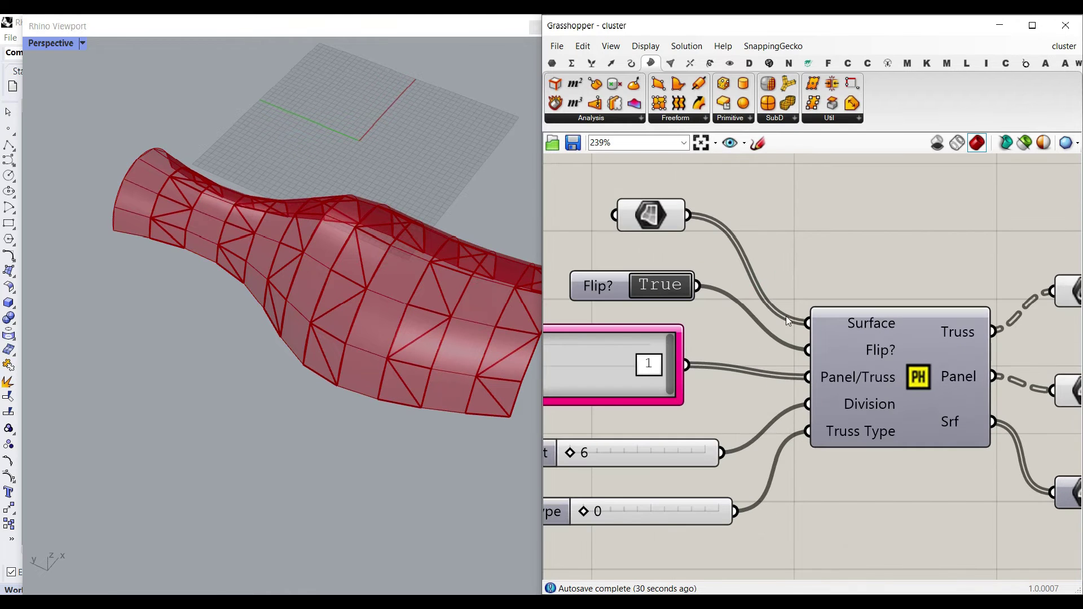
{"action": "left_click", "coordinate": [673, 286]}
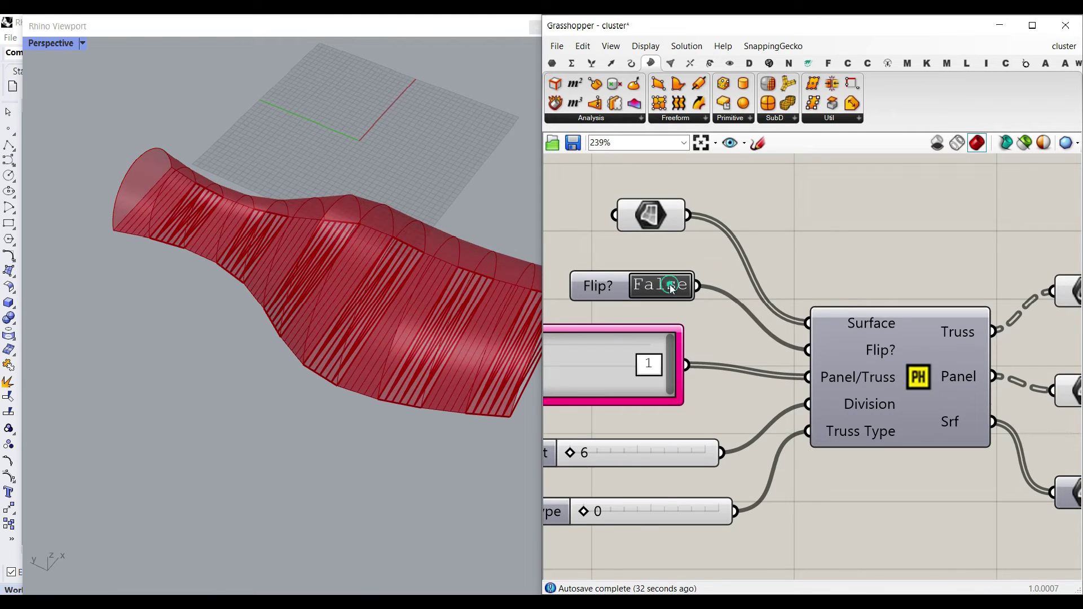
{"action": "left_click", "coordinate": [676, 283]}
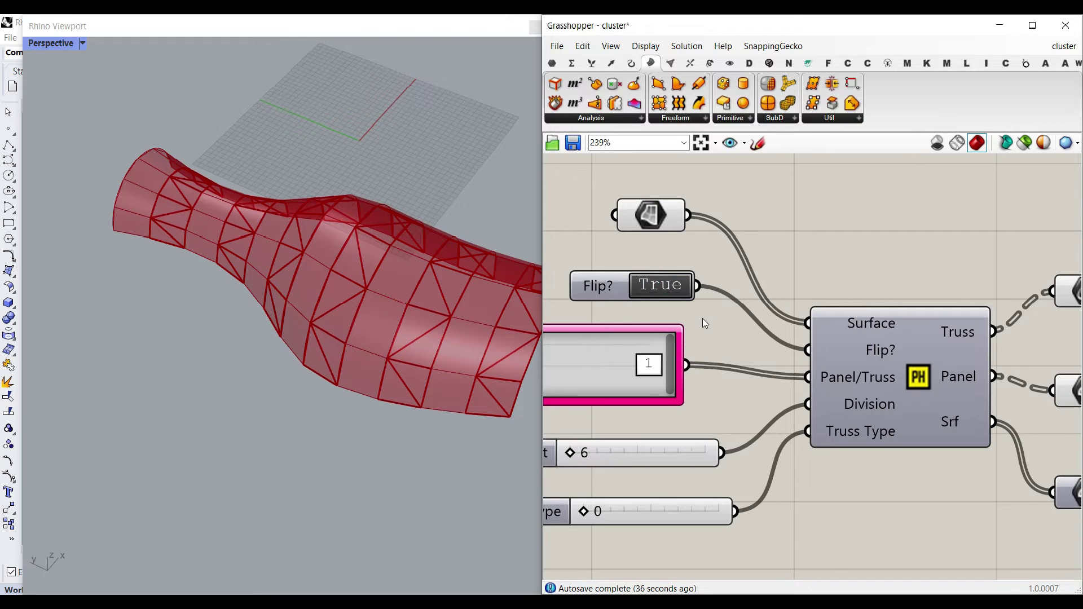
Add a third value of 0 to the Panel/Truss gene pool and enlarge the pool to show all three rows
{"action": "right_click_drag", "start_coordinate": [658, 329], "coordinate": [783, 319]}
{"action": "mouse_move", "coordinate": [640, 335]}
{"action": "left_mouse_down"}
{"action": "mouse_move", "coordinate": [779, 340]}
{"action": "mouse_move", "coordinate": [603, 343]}
{"action": "mouse_move", "coordinate": [738, 341]}
{"action": "mouse_move", "coordinate": [631, 339]}
{"action": "left_mouse_up"}
{"action": "scroll", "coordinate": [143, 208], "scroll_direction": "up", "scroll_amount": 4}
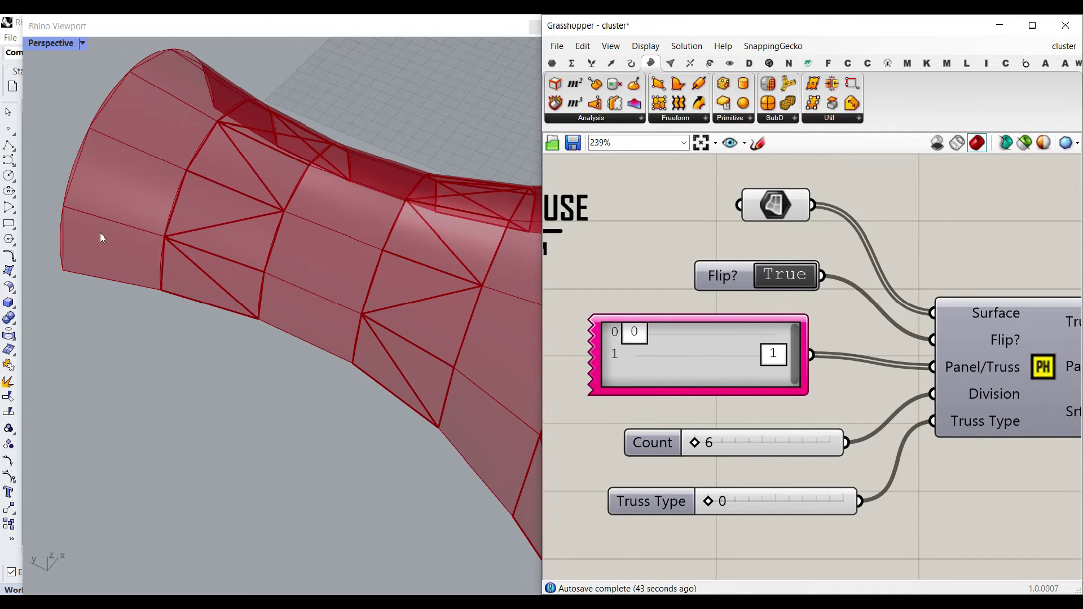
{"action": "scroll", "coordinate": [215, 220], "scroll_direction": "down", "scroll_amount": 3}
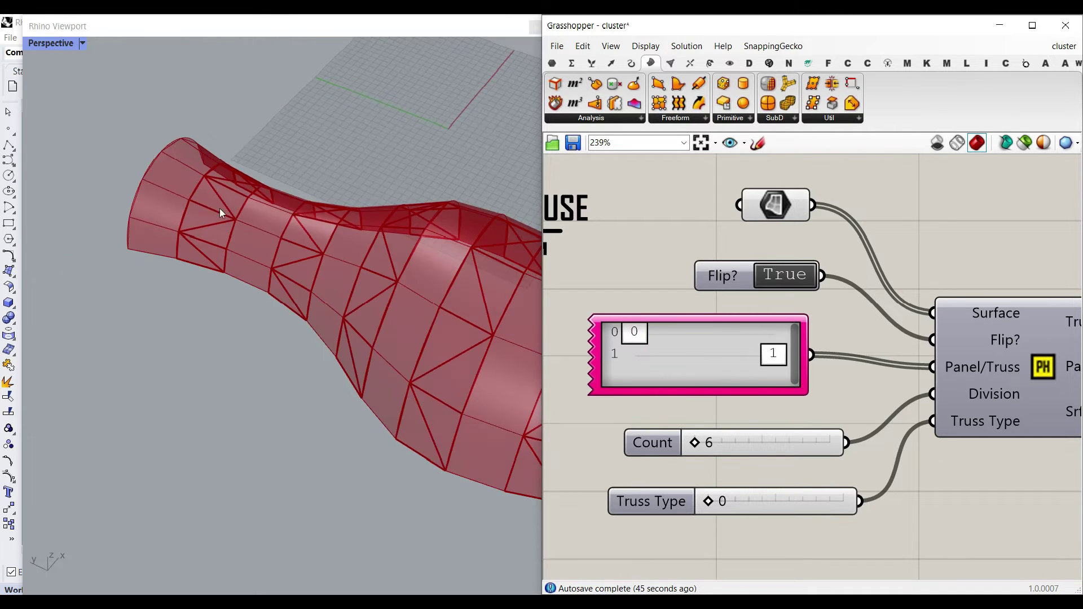
{"action": "left_click", "coordinate": [763, 358]}
{"action": "double_click", "coordinate": [702, 349]}
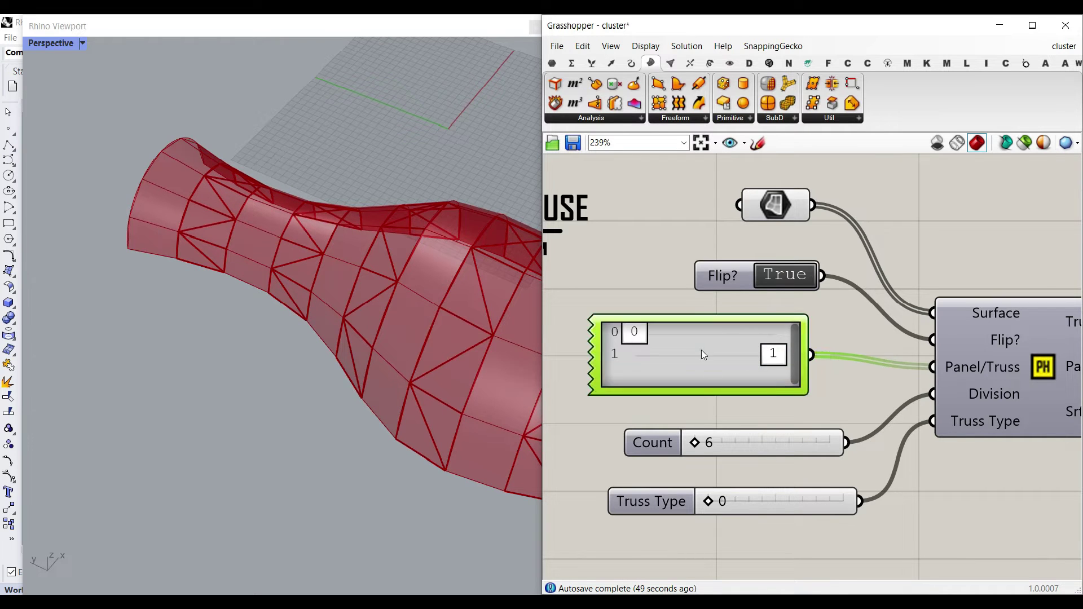
{"action": "left_click_drag", "start_coordinate": [762, 311], "coordinate": [761, 305]}
{"action": "left_click", "coordinate": [749, 405]}
{"action": "left_click_drag", "start_coordinate": [733, 389], "coordinate": [733, 403]}
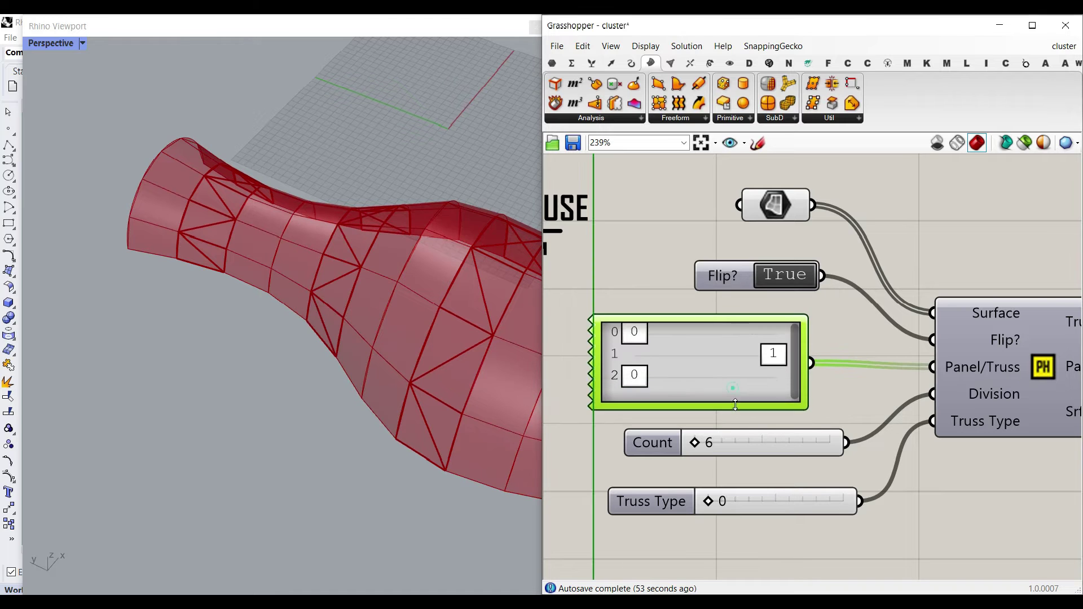
Set the third Panel/Truss gene pool value to 1 and reduce the pool to two values
{"action": "left_click_drag", "start_coordinate": [636, 375], "coordinate": [783, 380]}
{"action": "right_click_drag", "start_coordinate": [137, 257], "coordinate": [229, 194]}
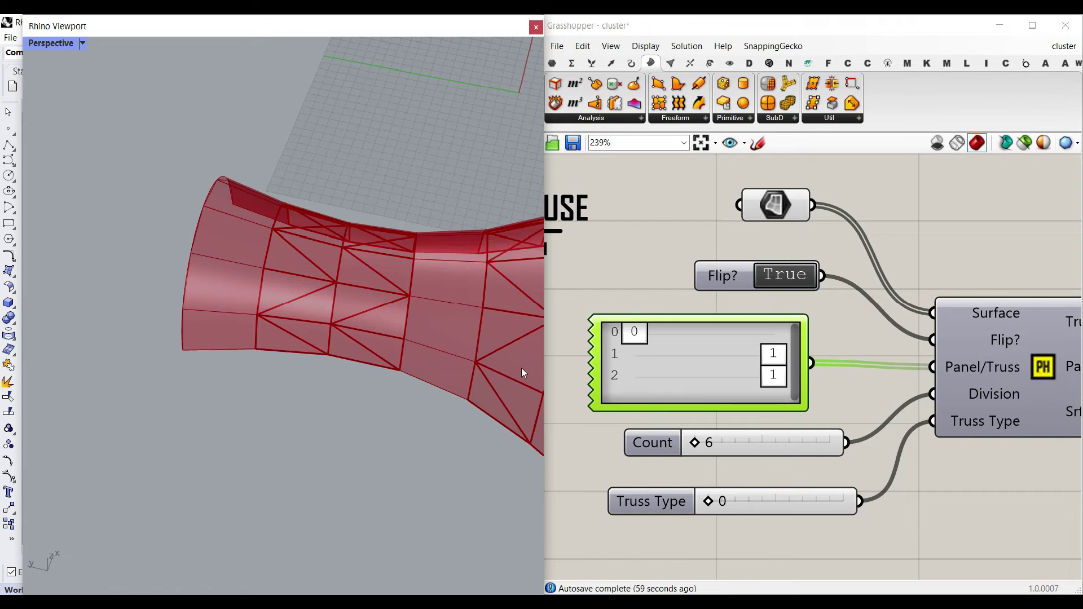
{"action": "double_click", "coordinate": [719, 380]}
{"action": "left_click_drag", "start_coordinate": [779, 336], "coordinate": [778, 346]}
{"action": "left_click", "coordinate": [768, 436]}
Set the first Panel/Truss value to 1 and turn off the preview of the input Surface parameter
{"action": "left_click_drag", "start_coordinate": [639, 339], "coordinate": [774, 344]}
{"action": "scroll", "coordinate": [261, 327], "scroll_direction": "down", "scroll_amount": 8}
{"action": "right_click", "coordinate": [774, 210]}
{"action": "left_click", "coordinate": [796, 236]}
{"action": "scroll", "coordinate": [265, 310], "scroll_direction": "up", "scroll_amount": 5}
{"action": "scroll", "coordinate": [306, 328], "scroll_direction": "down", "scroll_amount": 3}
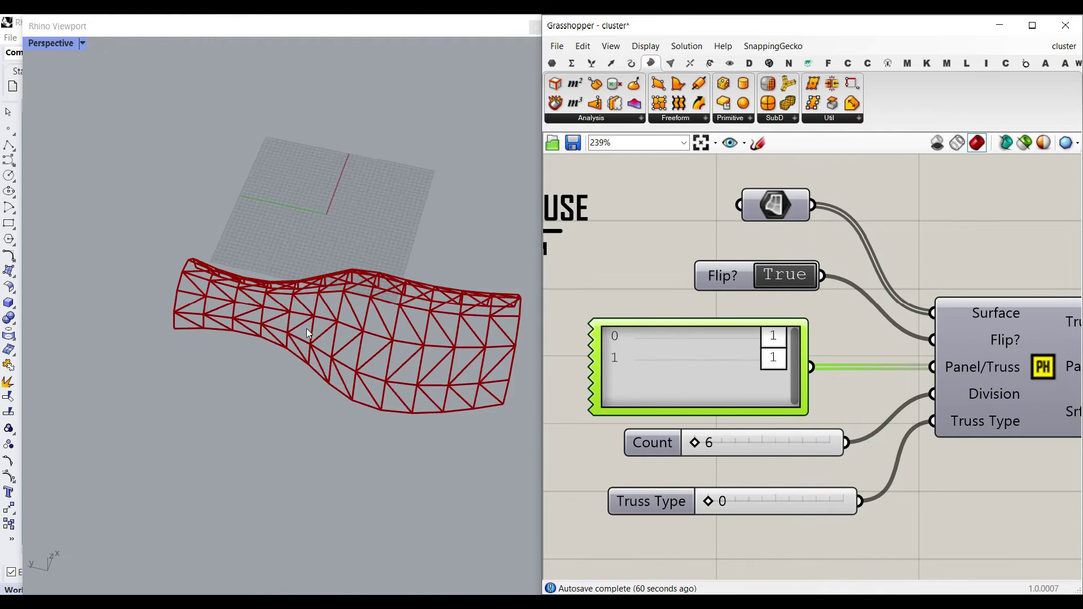
Set the Truss Type slider to 2 and inspect the truss pattern on the structure
{"action": "scroll", "coordinate": [307, 328], "scroll_direction": "up", "scroll_amount": 4}
{"action": "scroll", "coordinate": [368, 324], "scroll_direction": "down", "scroll_amount": 2}
{"action": "left_click_drag", "start_coordinate": [709, 501], "coordinate": [829, 501]}
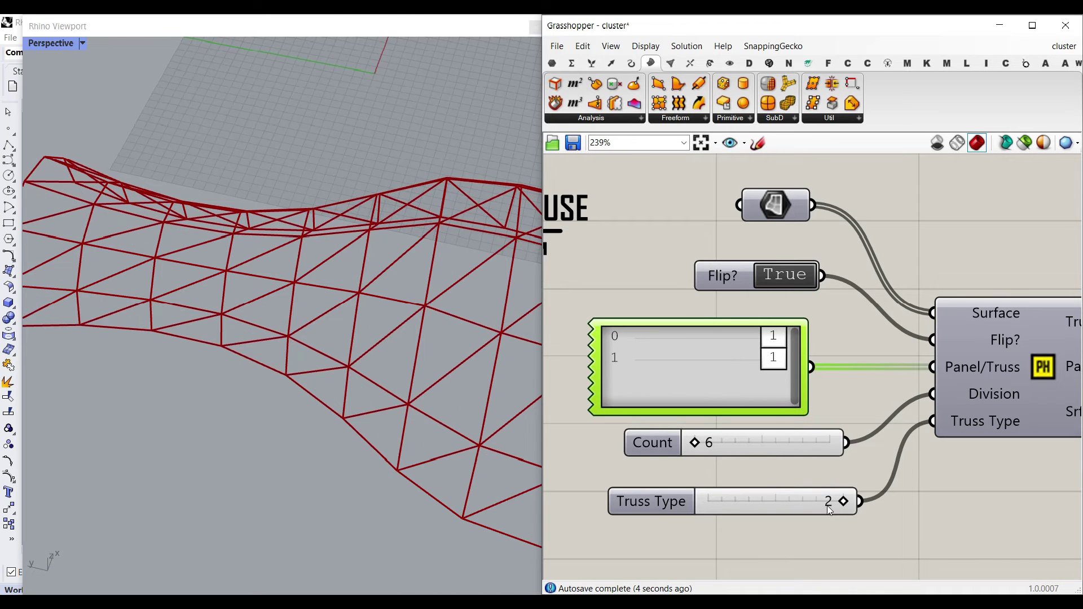
{"action": "scroll", "coordinate": [338, 356], "scroll_direction": "down", "scroll_amount": 5}
{"action": "scroll", "coordinate": [338, 358], "scroll_direction": "up", "scroll_amount": 5}
{"action": "right_click_drag", "start_coordinate": [311, 370], "coordinate": [304, 354]}
Set both Panel/Truss gene pool values to 0 to cover the whole structure with panels
{"action": "left_click_drag", "start_coordinate": [770, 338], "coordinate": [654, 338]}
{"action": "left_click_drag", "start_coordinate": [772, 363], "coordinate": [680, 362]}
{"action": "scroll", "coordinate": [334, 300], "scroll_direction": "down", "scroll_amount": 5}
{"action": "mouse_move", "coordinate": [334, 300]}
{"action": "right_mouse_down"}
{"action": "mouse_move", "coordinate": [290, 298]}
{"action": "mouse_move", "coordinate": [327, 314]}
{"action": "right_mouse_up"}
Vary the division Count slider and return it to 6
{"action": "left_click_drag", "start_coordinate": [696, 442], "coordinate": [732, 442]}
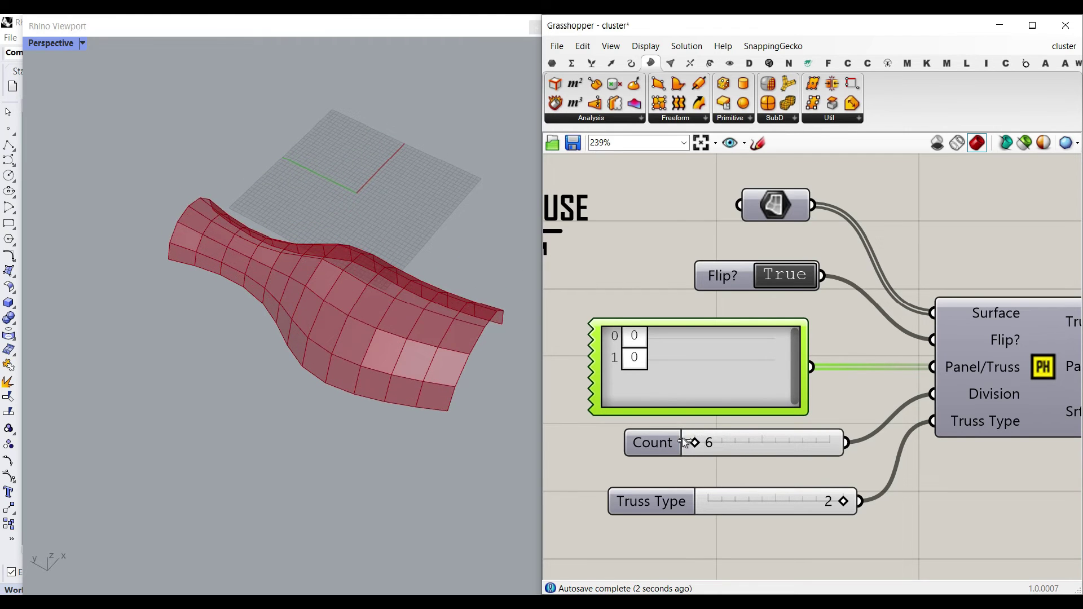
{"action": "scroll", "coordinate": [213, 247], "scroll_direction": "up", "scroll_amount": 3}
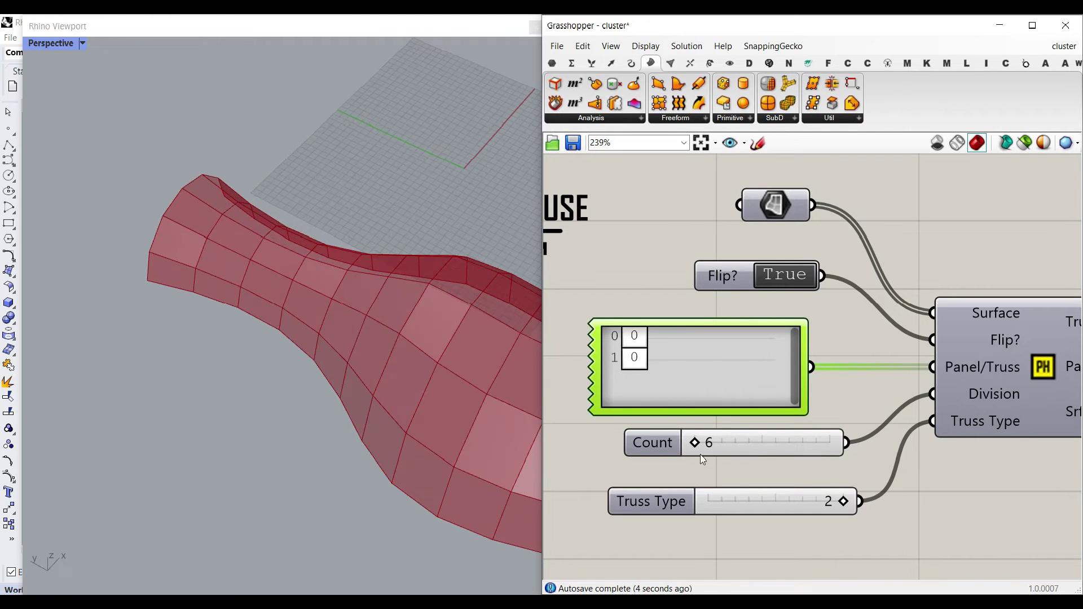
{"action": "left_click_drag", "start_coordinate": [695, 443], "coordinate": [663, 442]}
Set the second Panel/Truss gene pool value to 1 to alternate panels with trusses
{"action": "left_click_drag", "start_coordinate": [634, 358], "coordinate": [734, 364]}
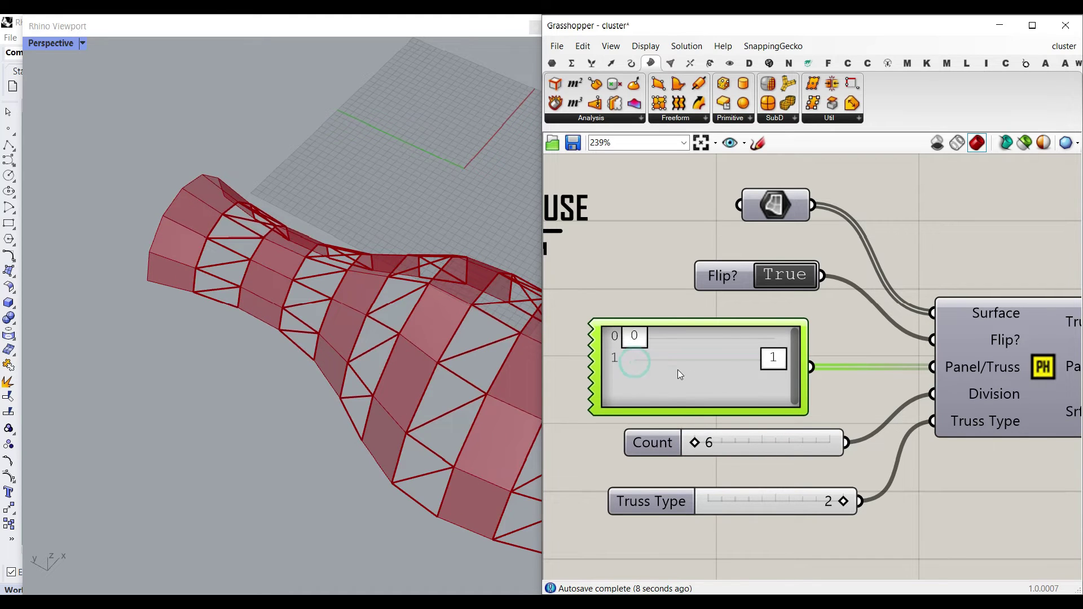
{"action": "scroll", "coordinate": [202, 350], "scroll_direction": "down", "scroll_amount": 4}
{"action": "right_click_drag", "start_coordinate": [202, 350], "coordinate": [224, 330]}
{"action": "scroll", "coordinate": [224, 330], "scroll_direction": "down", "scroll_amount": 3}
{"action": "scroll", "coordinate": [424, 317], "scroll_direction": "up", "scroll_amount": 5}
{"action": "scroll", "coordinate": [750, 326], "scroll_direction": "down", "scroll_amount": 3}
Select the Curve parameter on the cluster's Truss output to highlight the truss lines in the viewport
{"action": "right_click_drag", "start_coordinate": [857, 338], "coordinate": [666, 330]}
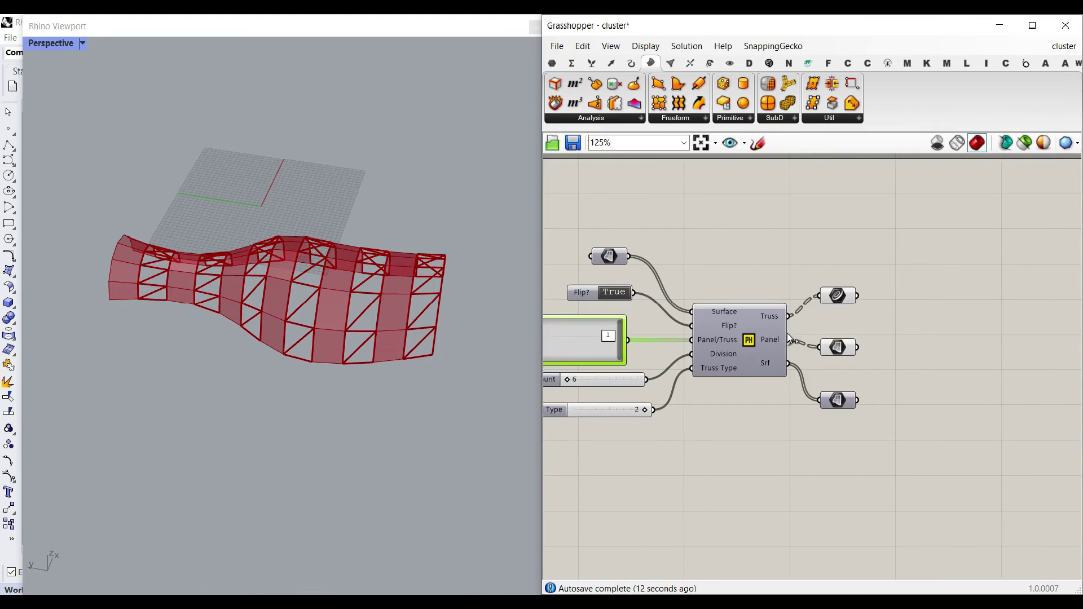
{"action": "scroll", "coordinate": [831, 326], "scroll_direction": "up", "scroll_amount": 3}
{"action": "left_click", "coordinate": [845, 286]}
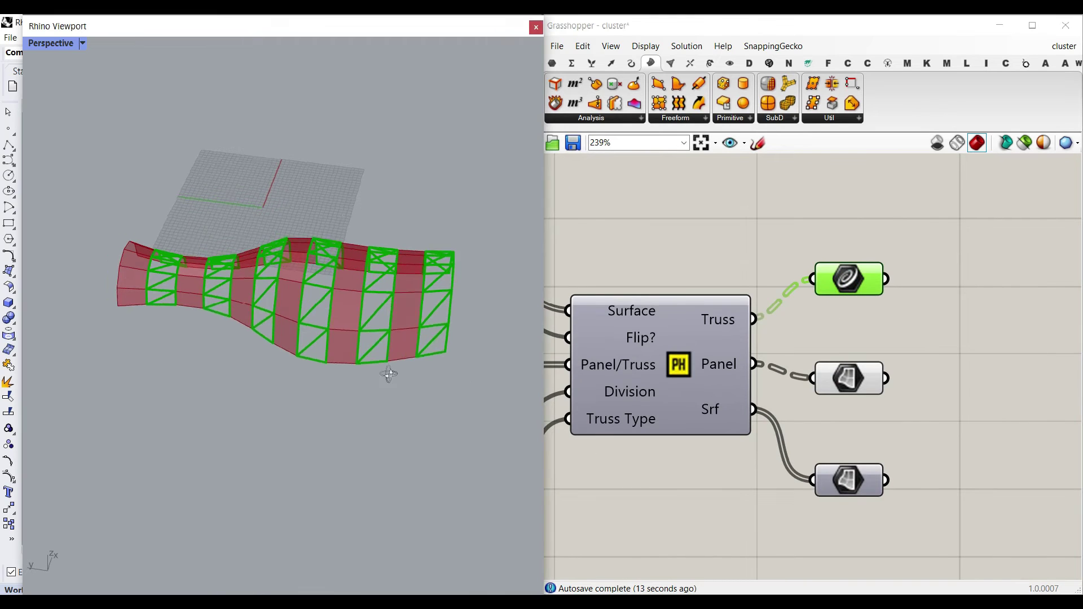
{"action": "scroll", "coordinate": [292, 308], "scroll_direction": "up", "scroll_amount": 5}
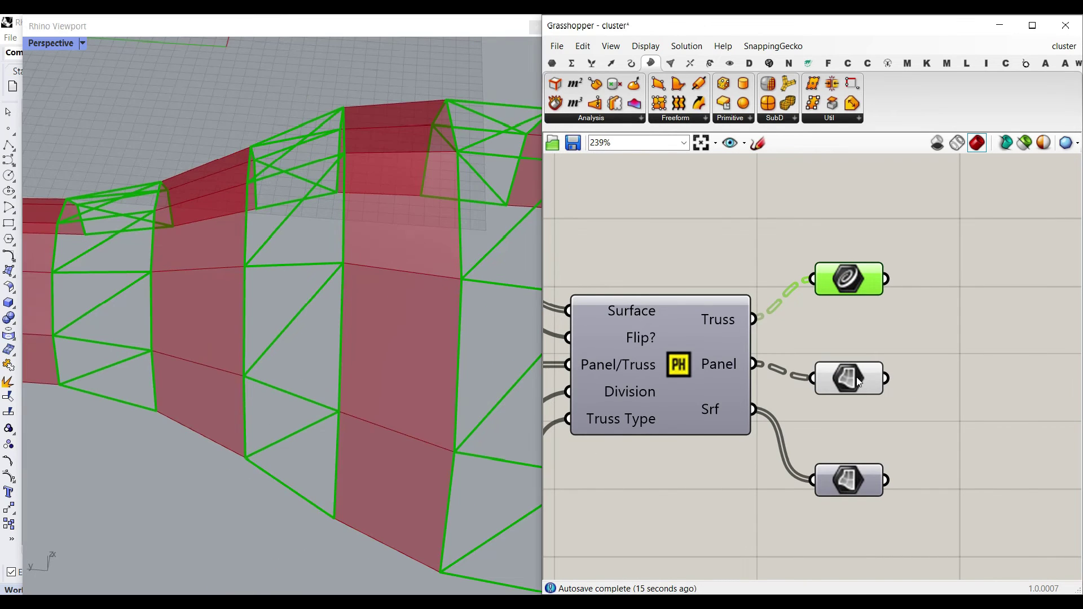
Bake the Surface parameter connected to the cluster's Panel output and inspect the baked panels
{"action": "right_click", "coordinate": [856, 378]}
{"action": "left_click", "coordinate": [894, 366]}
{"action": "left_click", "coordinate": [890, 495]}
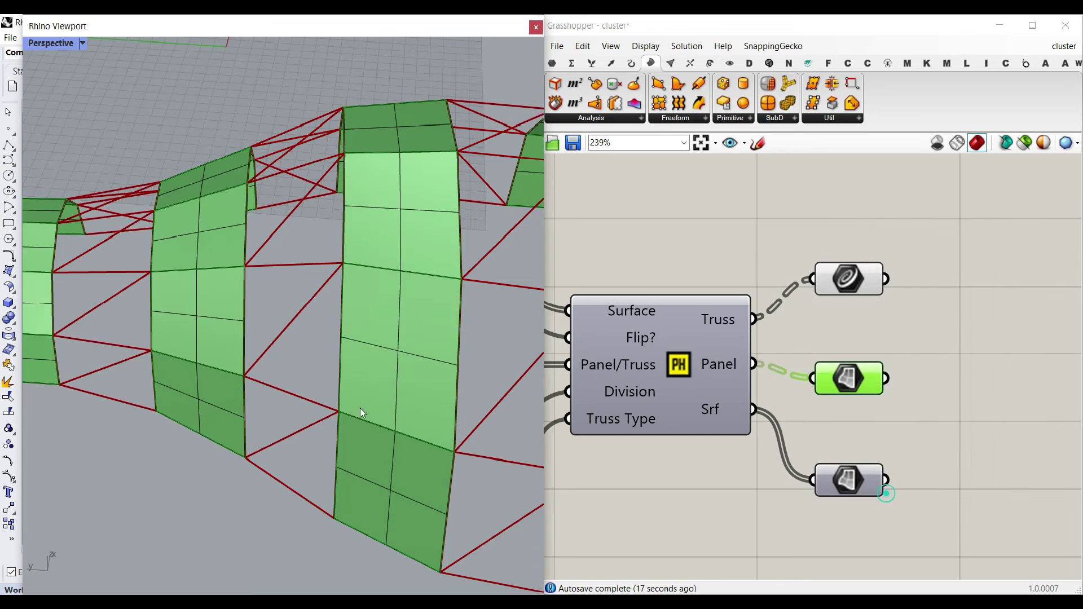
{"action": "scroll", "coordinate": [236, 493], "scroll_direction": "down", "scroll_amount": 5}
{"action": "scroll", "coordinate": [214, 359], "scroll_direction": "up", "scroll_amount": 3}
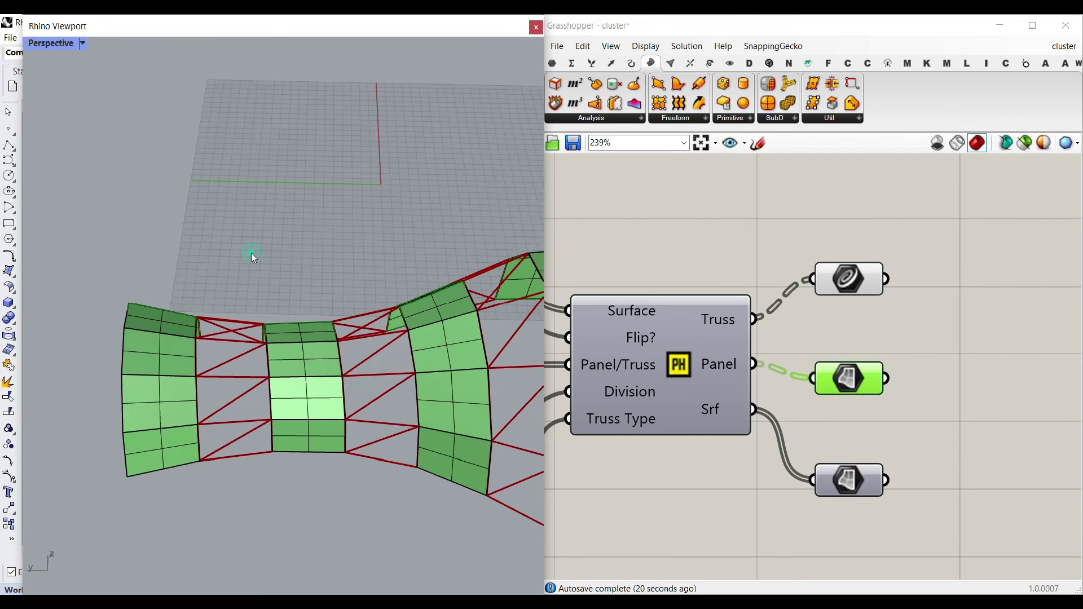
Bake the Srf output parameter, inspect the smooth surface strips and undo the bake
{"action": "right_click", "coordinate": [855, 488]}
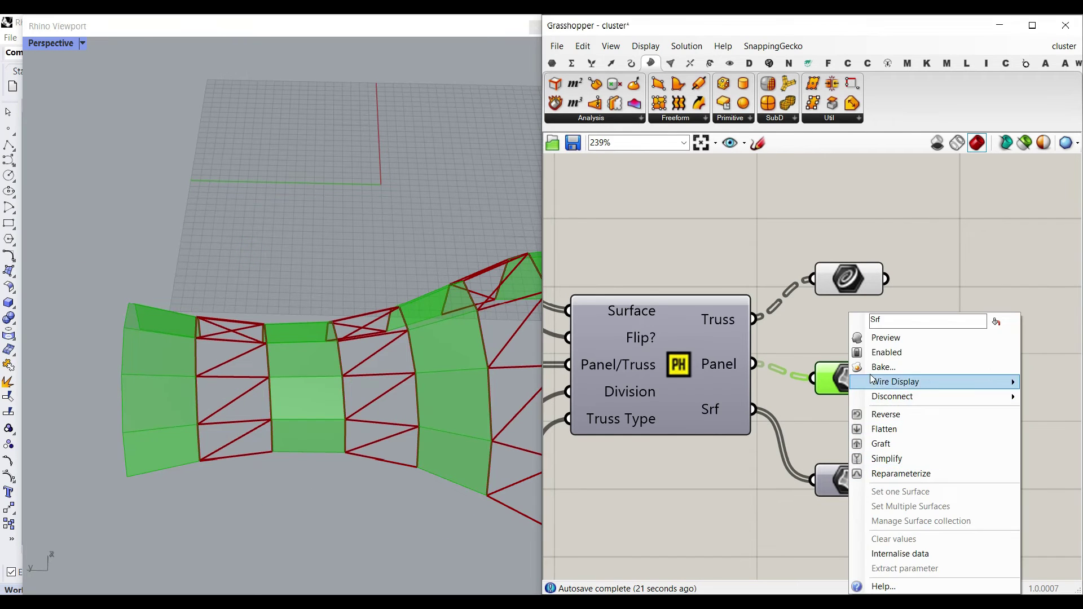
{"action": "left_click", "coordinate": [894, 363]}
{"action": "left_click", "coordinate": [869, 496]}
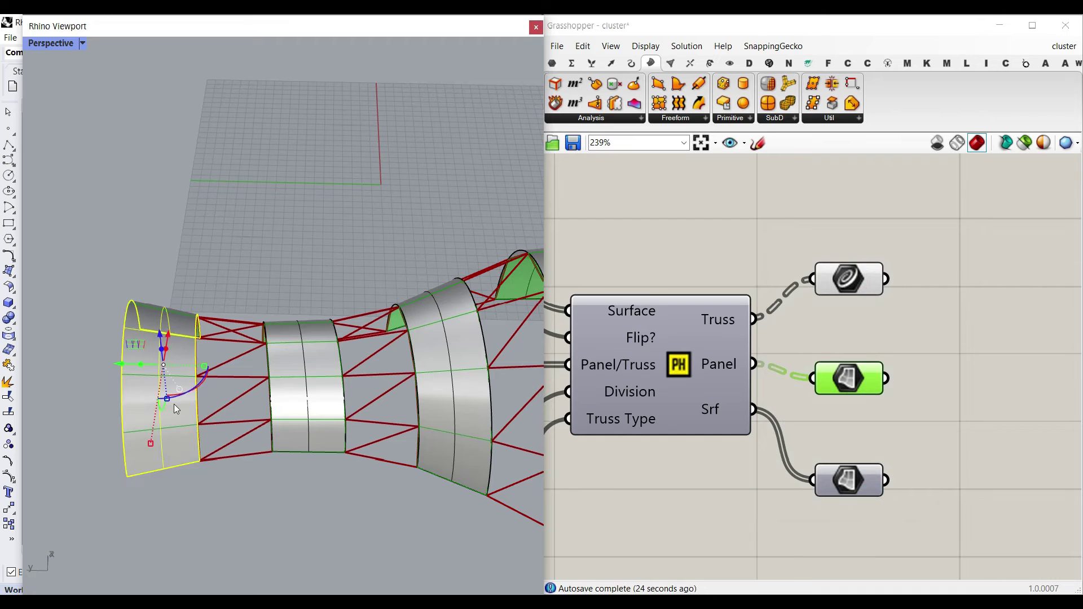
{"action": "scroll", "coordinate": [364, 264], "scroll_direction": "down", "scroll_amount": 3}
{"action": "right_click_drag", "start_coordinate": [334, 246], "coordinate": [287, 290]}
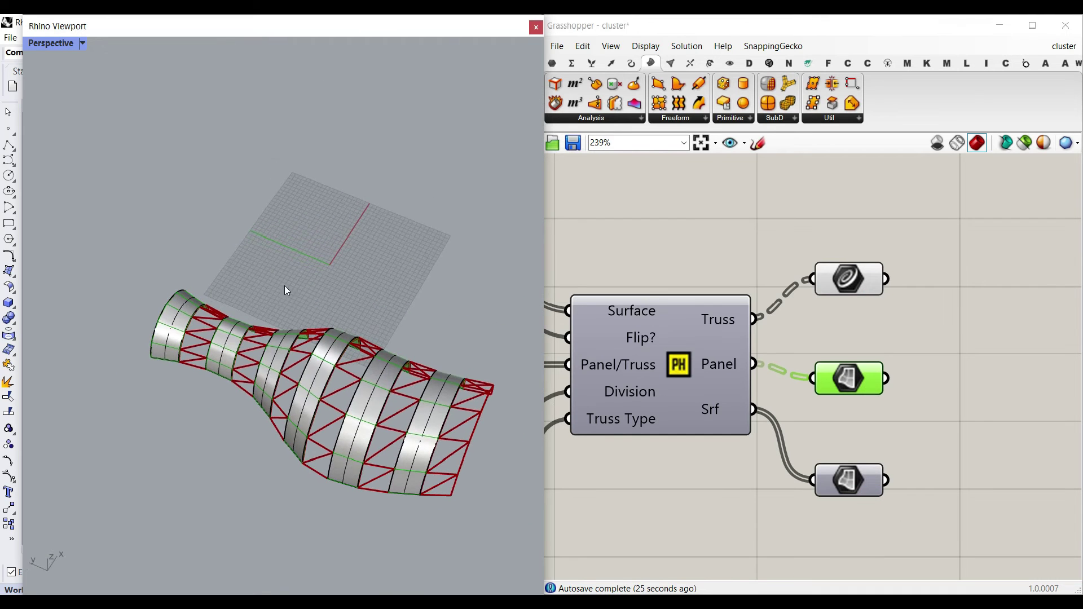
{"action": "key", "text": "ctrl+z"}
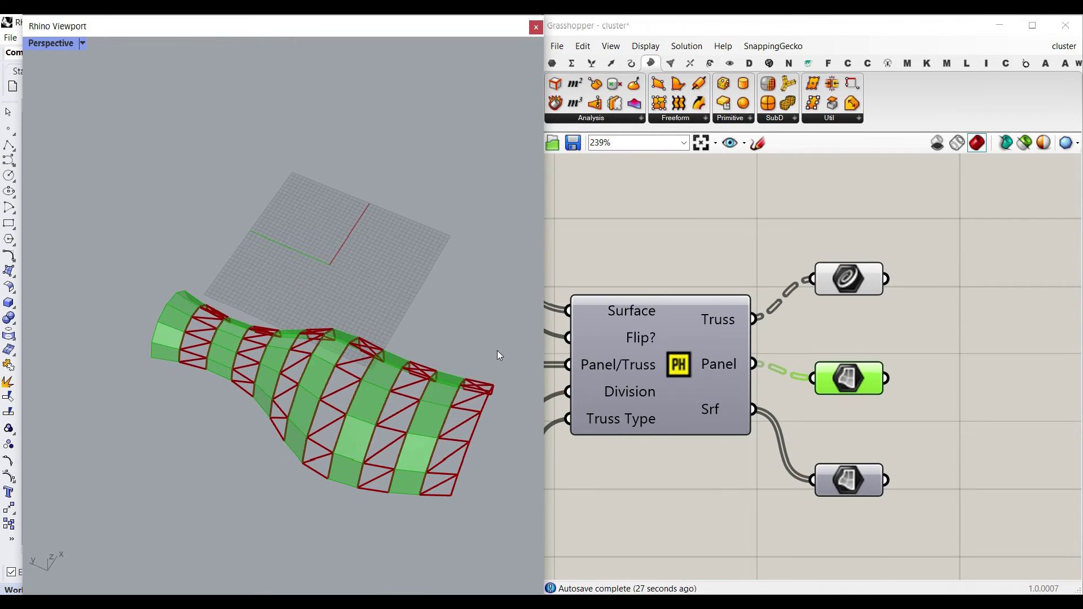
Open the panel-and-truss cluster to look at its internal definition
{"action": "scroll", "coordinate": [647, 381], "scroll_direction": "down", "scroll_amount": 3}
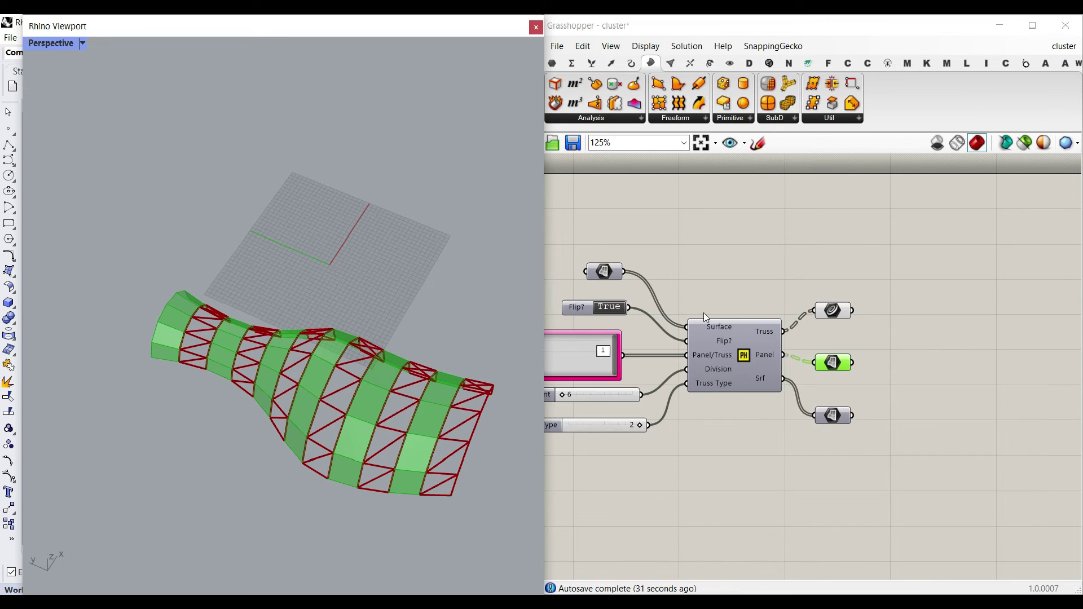
{"action": "right_click_drag", "start_coordinate": [703, 313], "coordinate": [795, 297]}
{"action": "double_click", "coordinate": [849, 341]}
{"action": "mouse_move", "coordinate": [567, 188]}
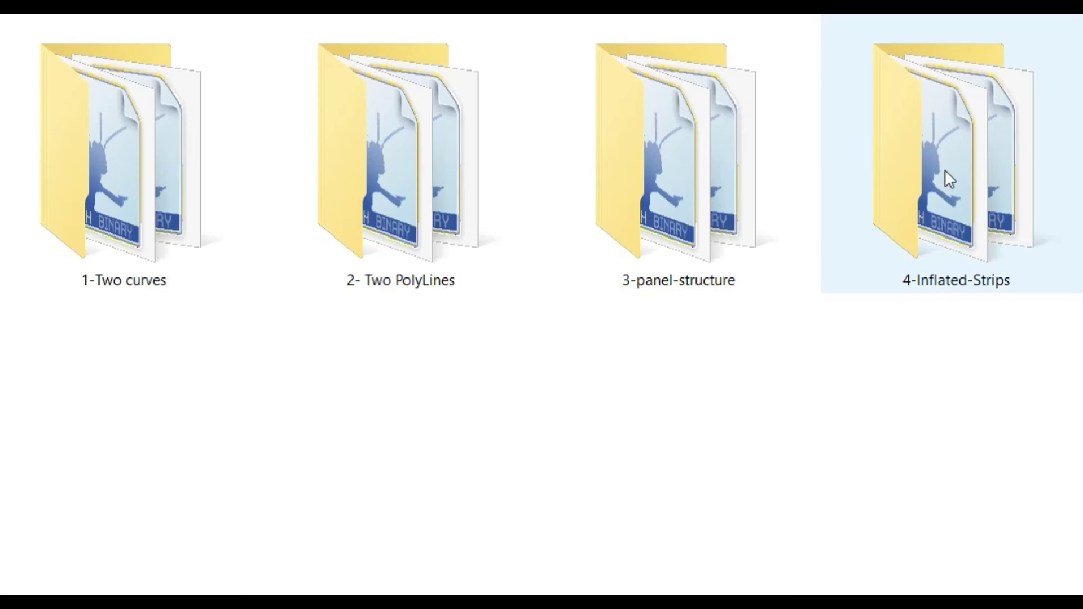
Open the 4-Inflated-Strips example folder and examine the inflated dome in the cluster definition
{"action": "double_click", "coordinate": [948, 179]}
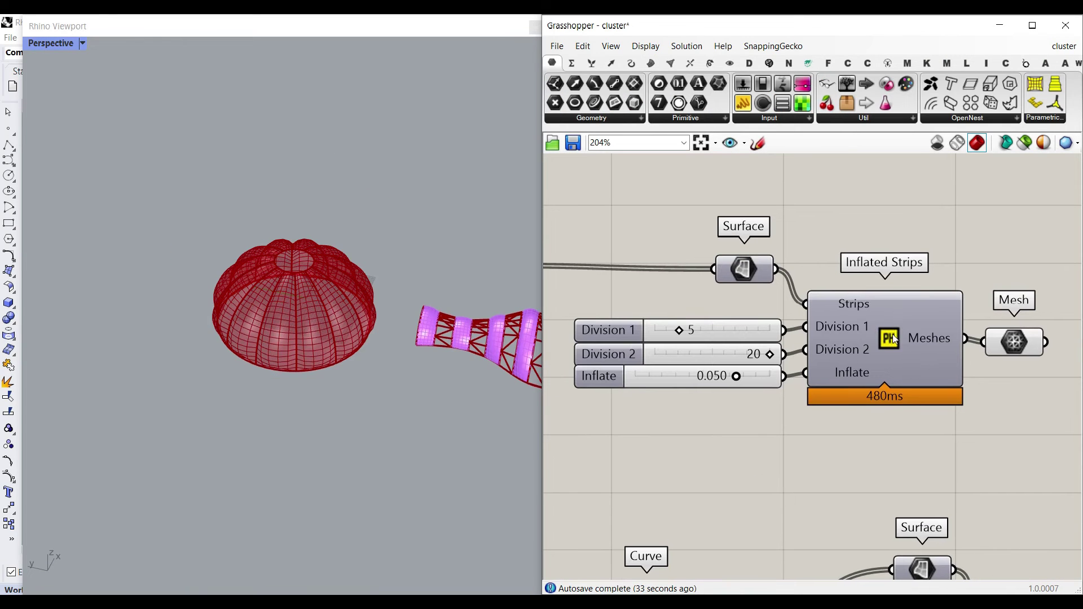
{"action": "scroll", "coordinate": [272, 290], "scroll_direction": "up", "scroll_amount": 4}
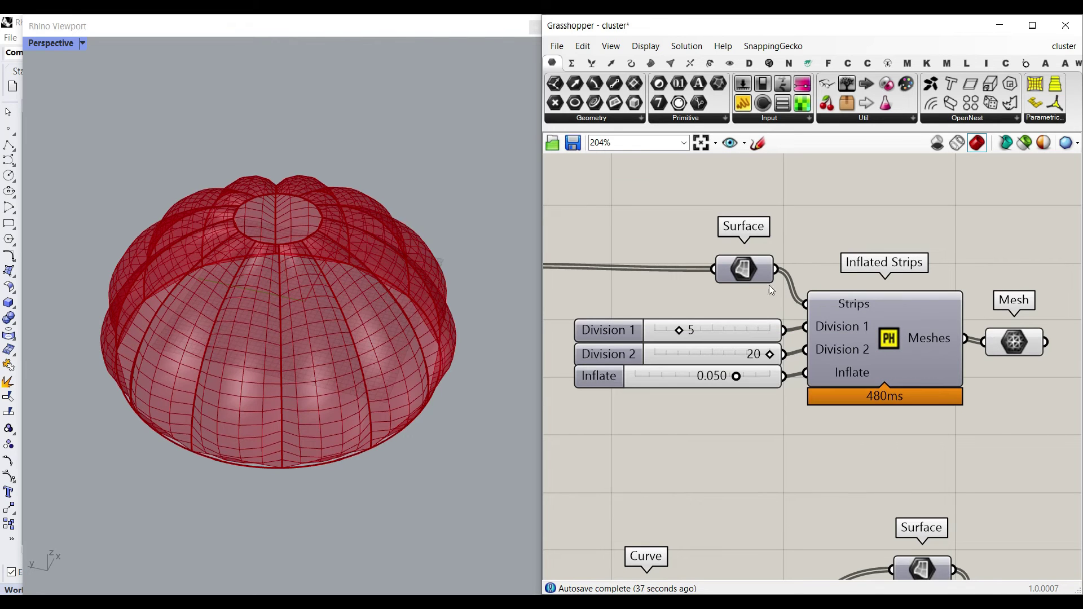
Switch the dome's second Panel/Truss value to 1 and back to 0 to compare alternating trusses with full inflated strips
{"action": "scroll", "coordinate": [841, 338], "scroll_direction": "down", "scroll_amount": 5}
{"action": "right_click_drag", "start_coordinate": [695, 336], "coordinate": [918, 353]}
{"action": "scroll", "coordinate": [814, 313], "scroll_direction": "up", "scroll_amount": 6}
{"action": "right_click_drag", "start_coordinate": [832, 323], "coordinate": [642, 336]}
{"action": "left_click_drag", "start_coordinate": [675, 306], "coordinate": [830, 307]}
{"action": "left_click_drag", "start_coordinate": [659, 303], "coordinate": [784, 301]}
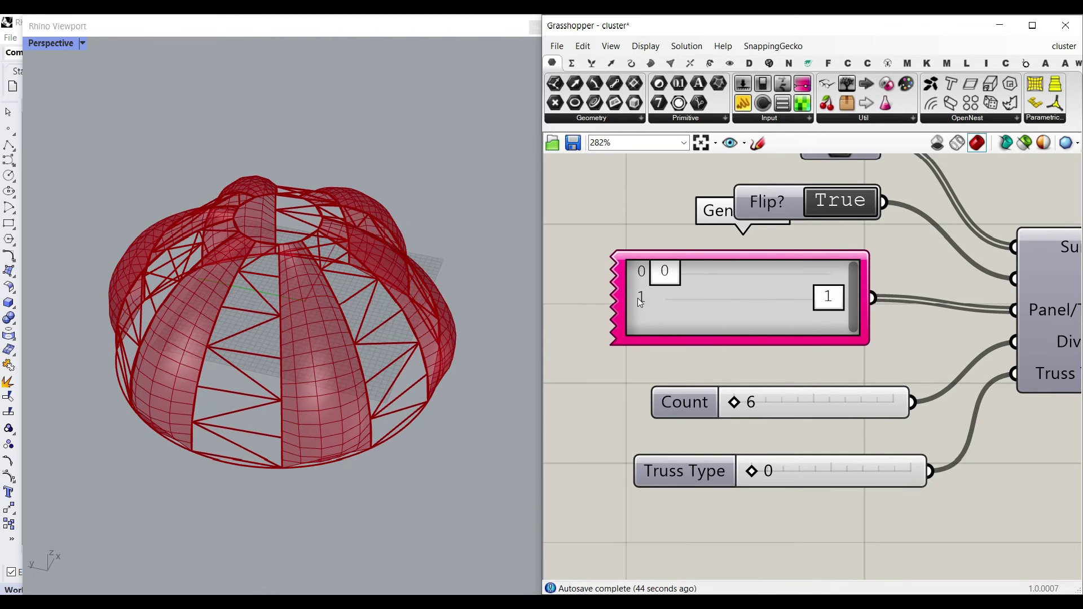
{"action": "left_click_drag", "start_coordinate": [637, 298], "coordinate": [637, 298]}
Set the dome's Inflated Strips inputs to 6 for Division 1 and 18 for Division 2
{"action": "scroll", "coordinate": [925, 406], "scroll_direction": "down", "scroll_amount": 4}
{"action": "right_click_drag", "start_coordinate": [931, 410], "coordinate": [736, 367]}
{"action": "right_click_drag", "start_coordinate": [1074, 403], "coordinate": [719, 333]}
{"action": "scroll", "coordinate": [797, 346], "scroll_direction": "up", "scroll_amount": 4}
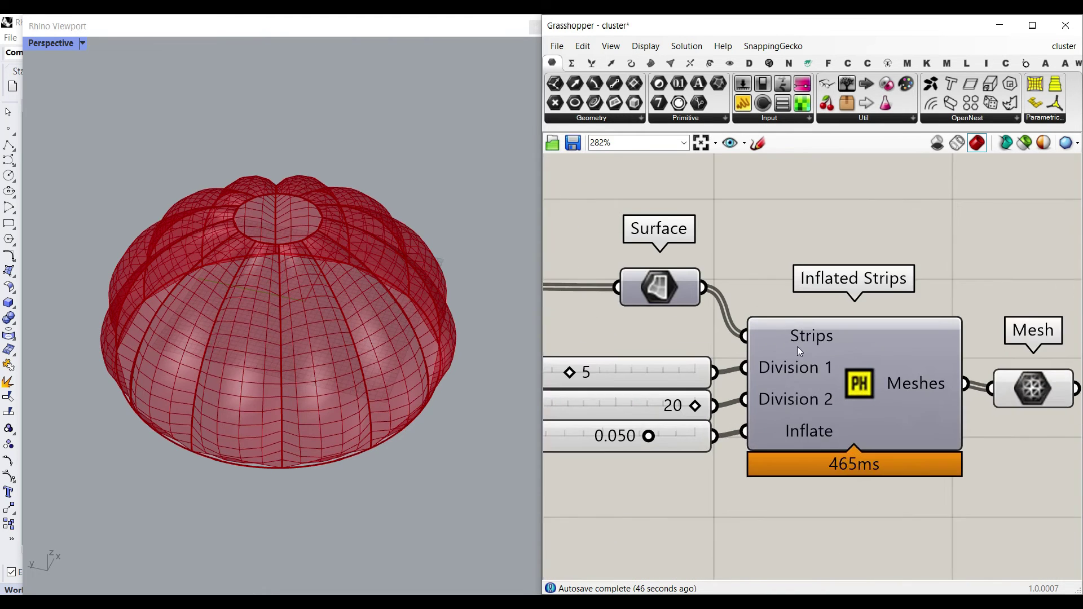
{"action": "right_click_drag", "start_coordinate": [775, 374], "coordinate": [889, 327]}
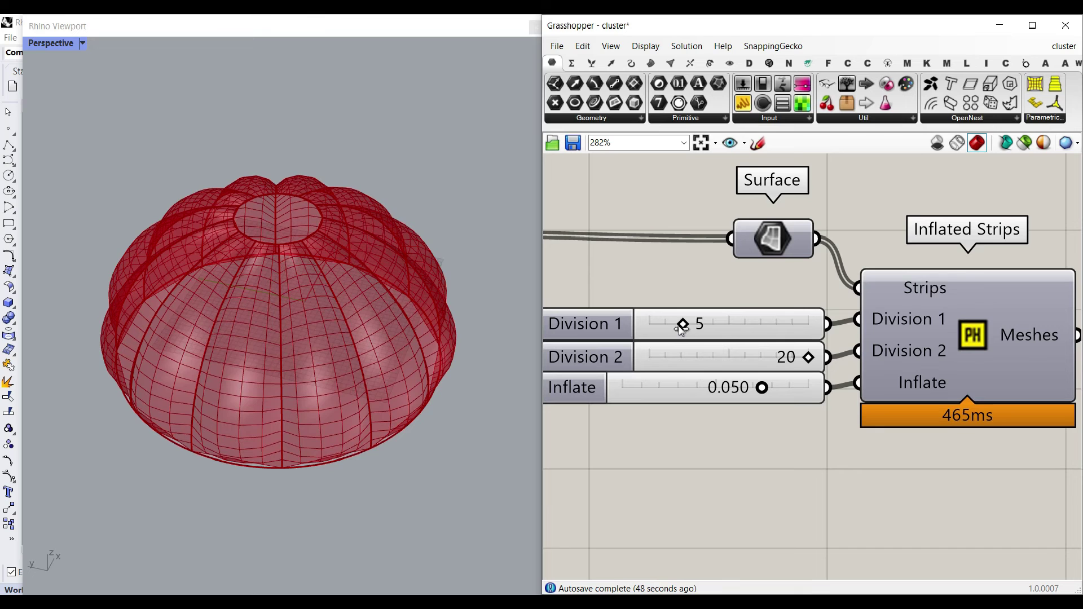
{"action": "mouse_move", "coordinate": [678, 326]}
{"action": "left_mouse_down"}
{"action": "mouse_move", "coordinate": [666, 325]}
{"action": "mouse_move", "coordinate": [699, 324]}
{"action": "left_mouse_up"}
{"action": "left_click_drag", "start_coordinate": [808, 357], "coordinate": [792, 359]}
{"action": "left_click_drag", "start_coordinate": [699, 325], "coordinate": [689, 324]}
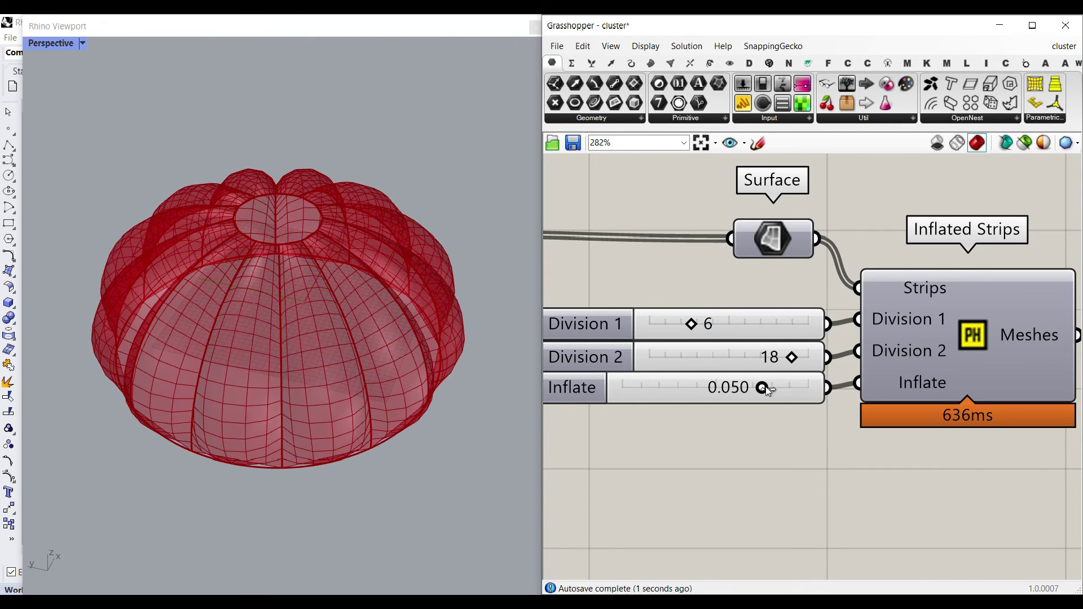
Lower the dome's Inflate slider and raise it again to compare how much the strips bulge
{"action": "left_click_drag", "start_coordinate": [754, 388], "coordinate": [693, 388]}
{"action": "right_click_drag", "start_coordinate": [431, 380], "coordinate": [535, 386]}
{"action": "left_click_drag", "start_coordinate": [698, 391], "coordinate": [766, 391]}
Bake the Mesh parameter of the dome's Inflated Strips cluster and inspect the baked mesh
{"action": "right_click_drag", "start_coordinate": [988, 287], "coordinate": [721, 252]}
{"action": "right_click", "coordinate": [878, 307]}
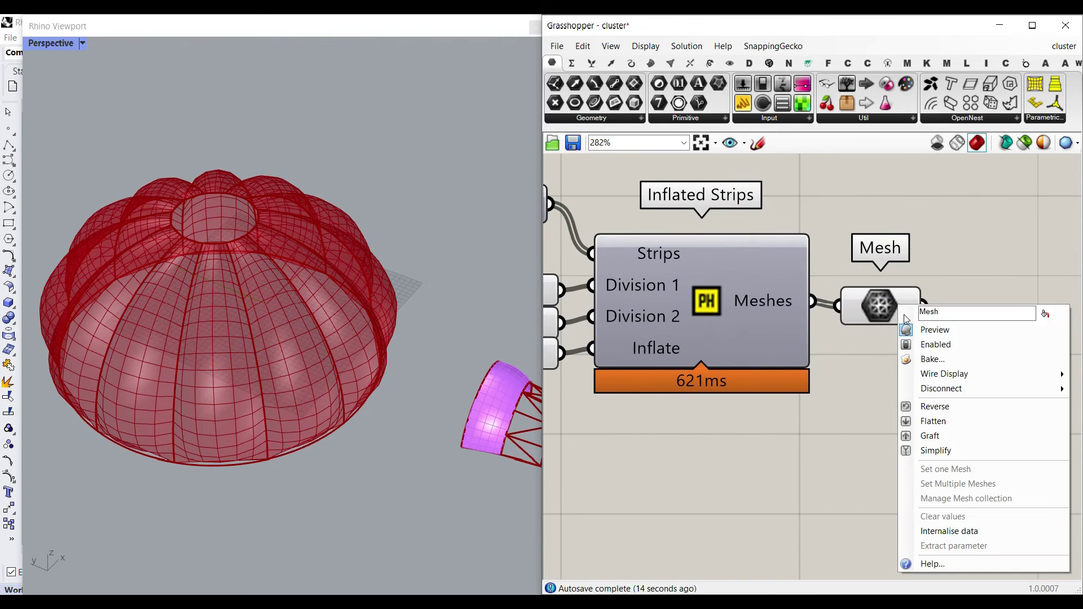
{"action": "left_click", "coordinate": [930, 359]}
{"action": "left_click", "coordinate": [946, 491]}
{"action": "scroll", "coordinate": [420, 330], "scroll_direction": "down", "scroll_amount": 7}
{"action": "right_click_drag", "start_coordinate": [420, 331], "coordinate": [374, 301]}
{"action": "scroll", "coordinate": [435, 316], "scroll_direction": "up", "scroll_amount": 8}
Open the Inflated Strips cluster to view its internal definition and return to the main document
{"action": "left_click", "coordinate": [704, 302]}
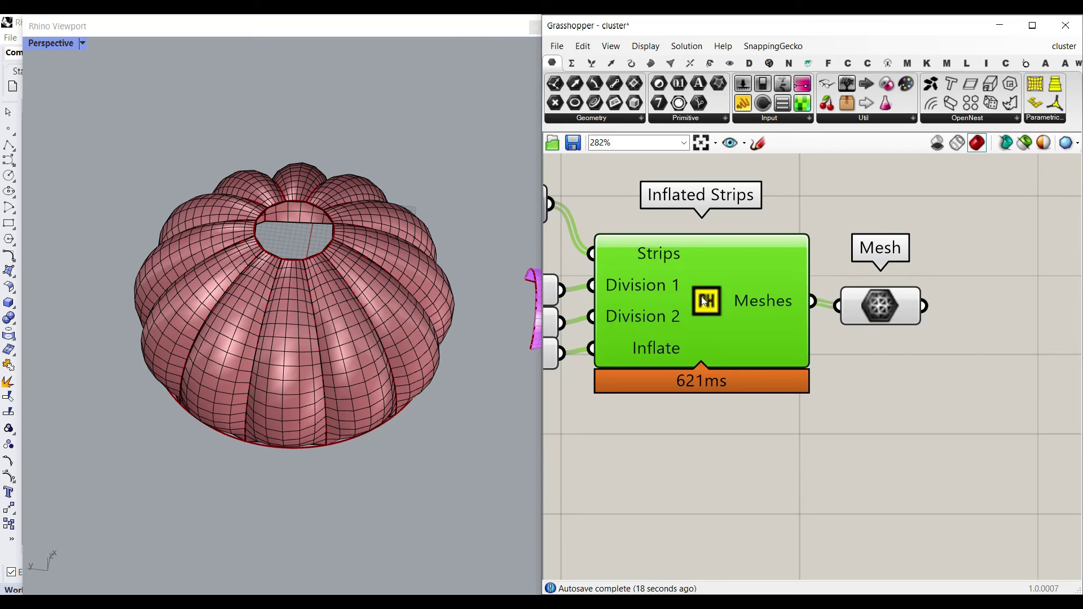
{"action": "double_click", "coordinate": [717, 336]}
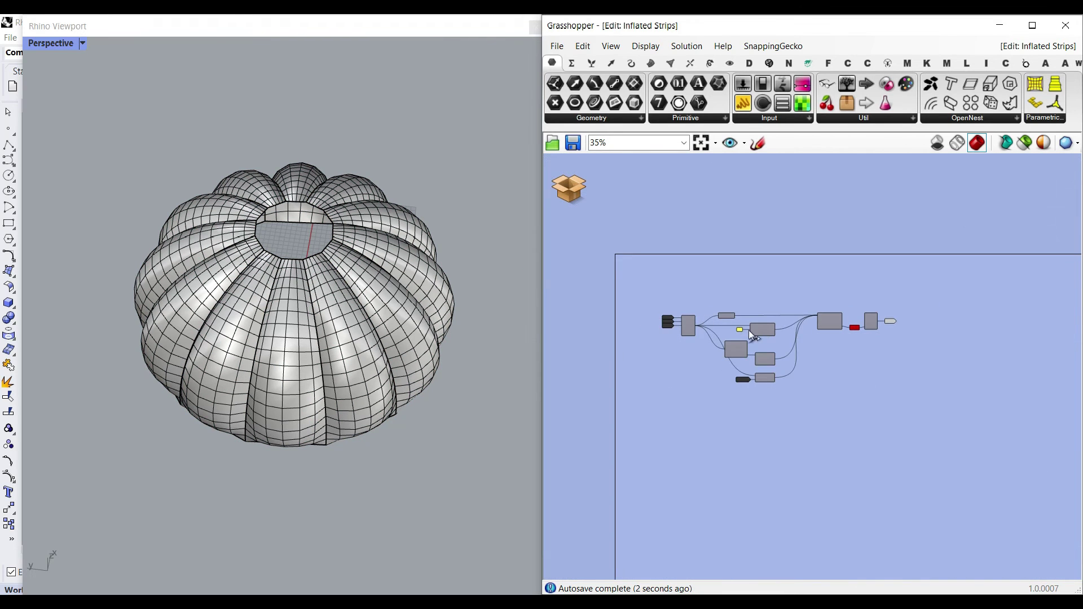
{"action": "left_click", "coordinate": [576, 188]}
{"action": "left_click", "coordinate": [589, 219]}
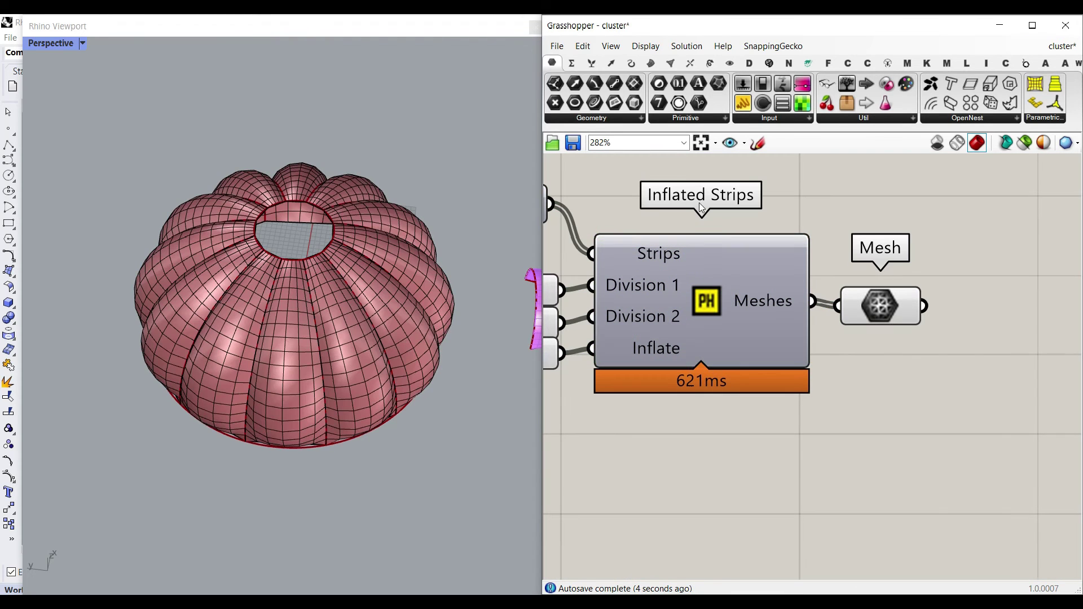
Set the second Panel/Truss gene pool value to 0 for the elongated purple structure
{"action": "scroll", "coordinate": [113, 330], "scroll_direction": "down", "scroll_amount": 6}
{"action": "scroll", "coordinate": [342, 330], "scroll_direction": "up", "scroll_amount": 5}
{"action": "right_click_drag", "start_coordinate": [754, 392], "coordinate": [786, 365]}
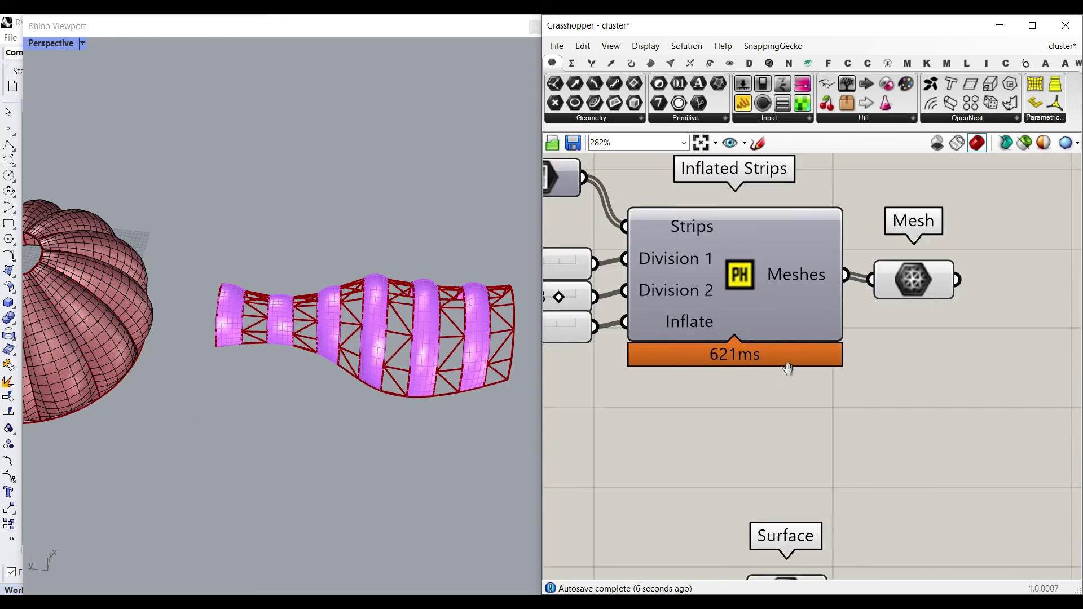
{"action": "scroll", "coordinate": [786, 365], "scroll_direction": "down", "scroll_amount": 6}
{"action": "right_click_drag", "start_coordinate": [722, 417], "coordinate": [834, 363]}
{"action": "scroll", "coordinate": [662, 386], "scroll_direction": "up", "scroll_amount": 4}
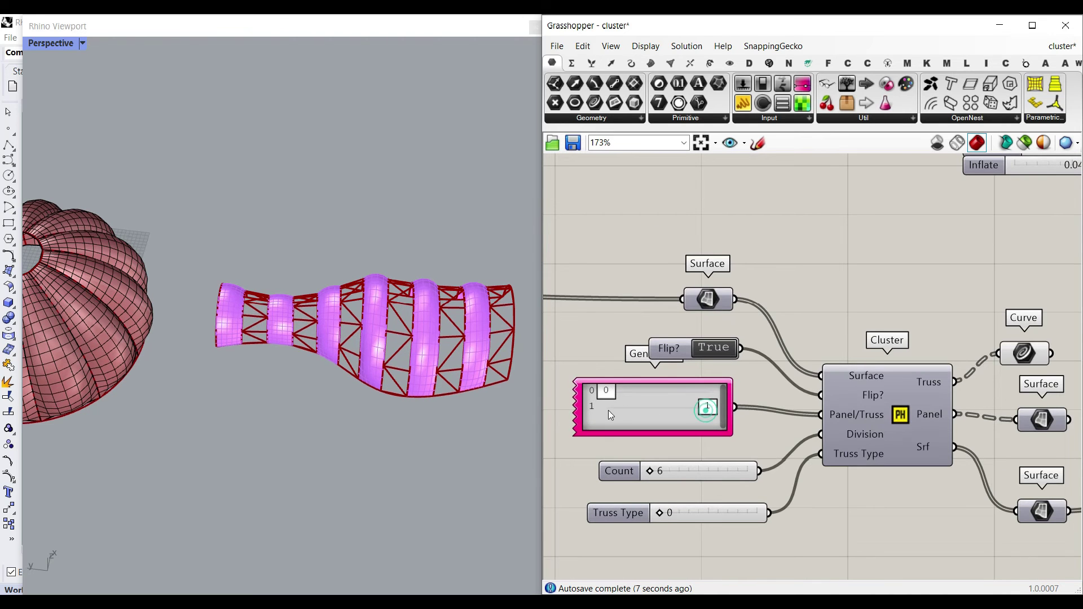
{"action": "left_click_drag", "start_coordinate": [608, 410], "coordinate": [588, 410]}
{"action": "right_click_drag", "start_coordinate": [333, 423], "coordinate": [424, 224]}
{"action": "scroll", "coordinate": [424, 224], "scroll_direction": "up", "scroll_amount": 7}
Set the Inflate slider of the purple structure's Inflated Strips cluster to 0.059
{"action": "right_click_drag", "start_coordinate": [878, 344], "coordinate": [471, 308]}
{"action": "scroll", "coordinate": [851, 330], "scroll_direction": "down", "scroll_amount": 3}
{"action": "scroll", "coordinate": [757, 314], "scroll_direction": "up", "scroll_amount": 4}
{"action": "right_click_drag", "start_coordinate": [707, 330], "coordinate": [800, 334]}
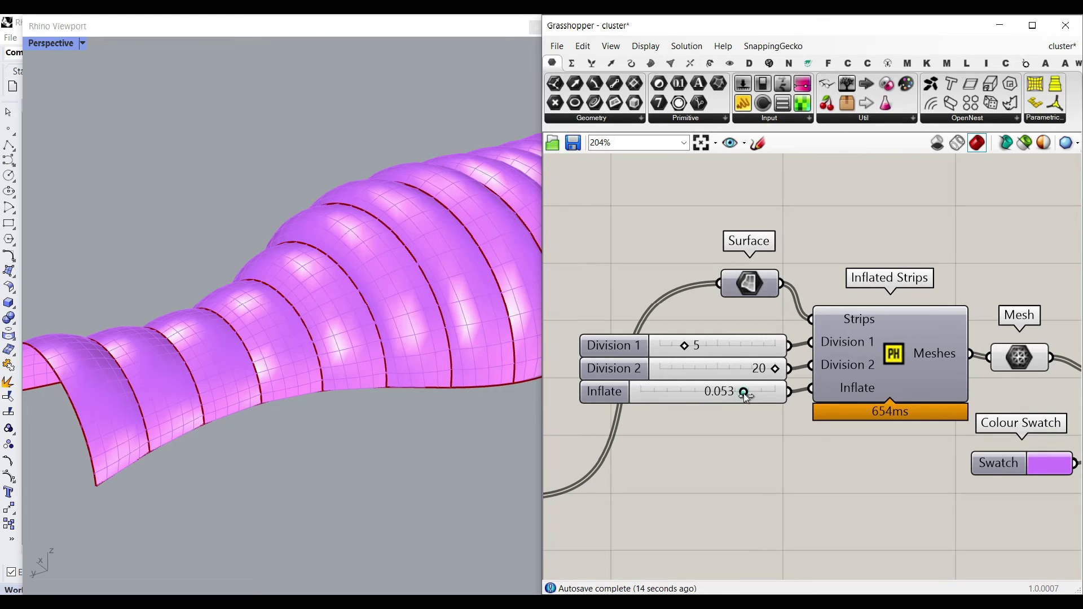
{"action": "left_click_drag", "start_coordinate": [749, 396], "coordinate": [750, 395]}
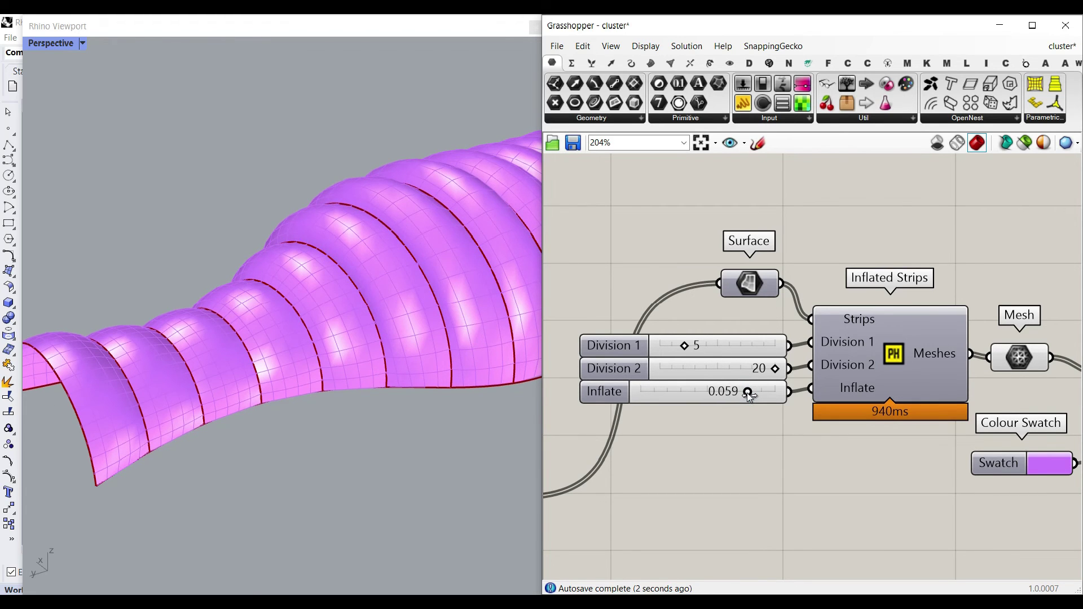
Bake the Mesh parameter of the purple structure and inspect the baked inflated strips in Rhino
{"action": "right_click_drag", "start_coordinate": [887, 271], "coordinate": [805, 266]}
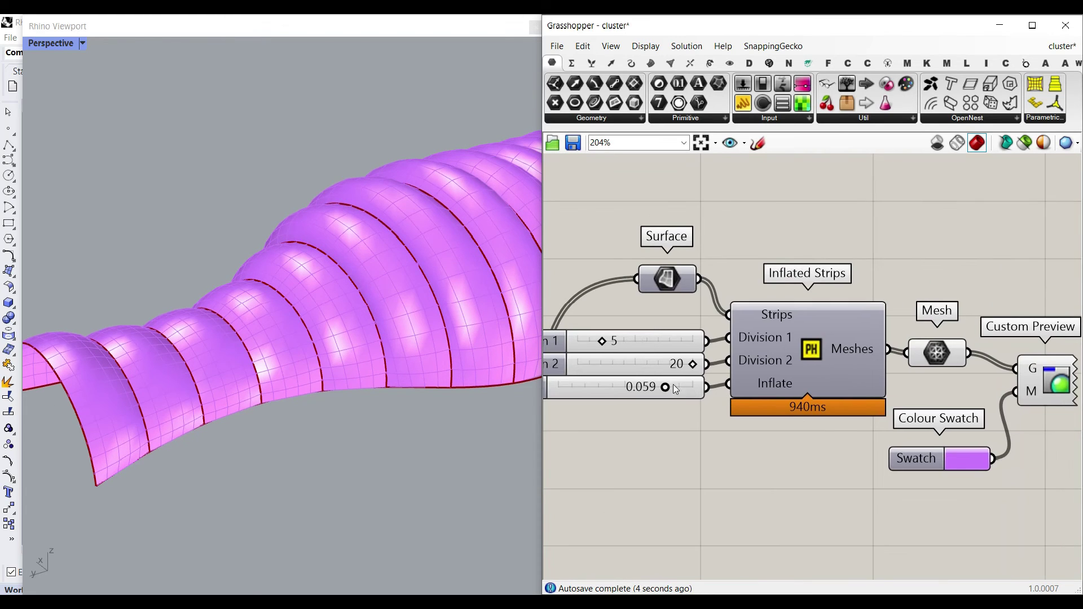
{"action": "right_click_drag", "start_coordinate": [656, 391], "coordinate": [559, 383]}
{"action": "right_click", "coordinate": [841, 338]}
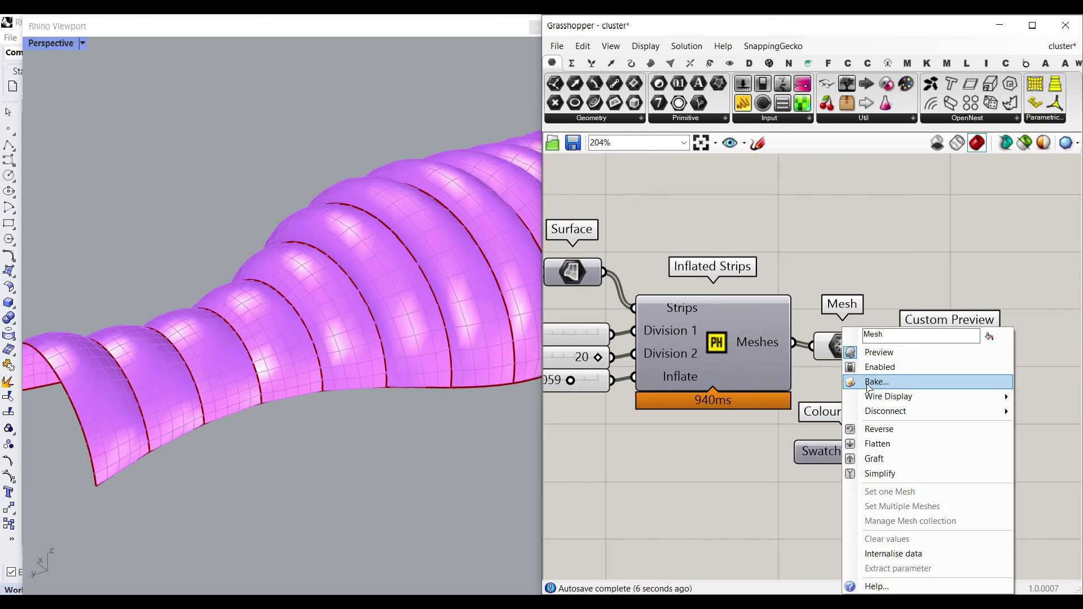
{"action": "left_click", "coordinate": [872, 380]}
{"action": "left_click", "coordinate": [881, 511]}
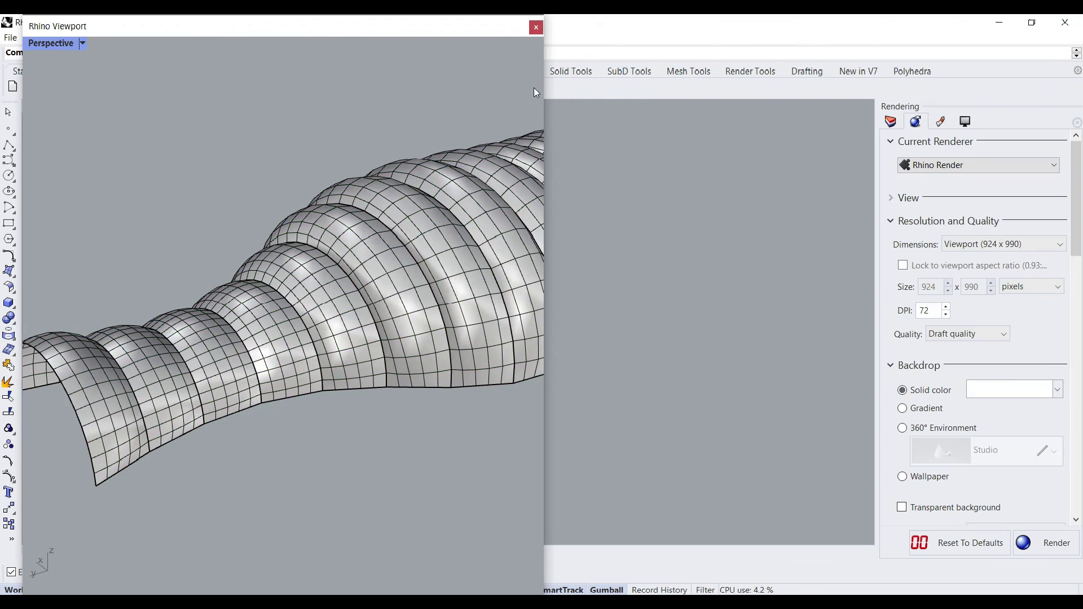
{"action": "right_click_drag", "start_coordinate": [440, 265], "coordinate": [428, 231]}
{"action": "scroll", "coordinate": [412, 236], "scroll_direction": "up", "scroll_amount": 4}
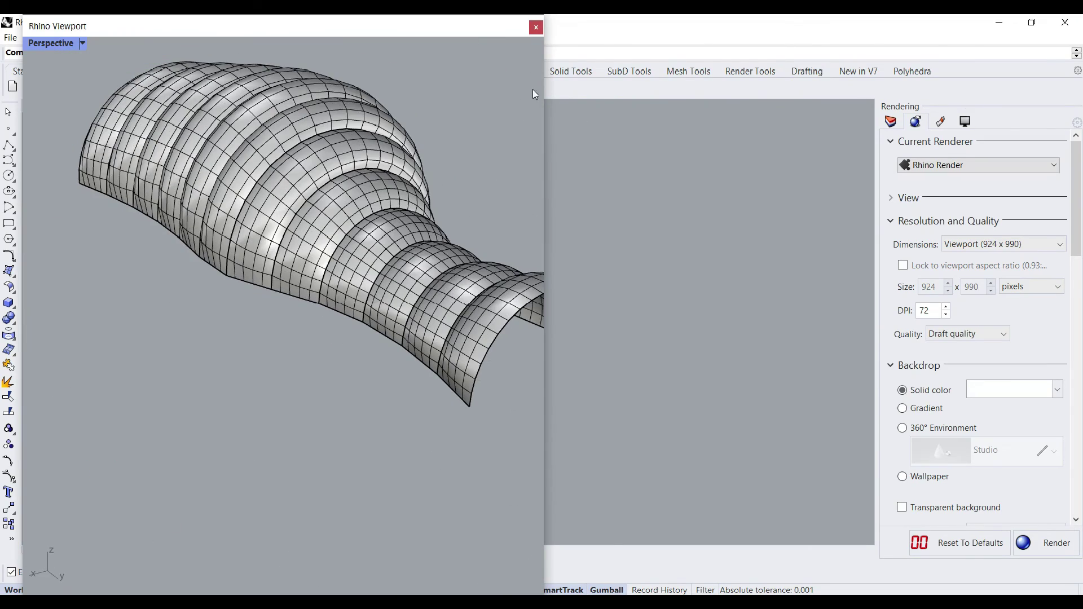
Undo the last bake of the purple structure and set its Inflated Strips cluster's Inflate slider to -0.036
{"action": "key", "text": "alt+Tab"}
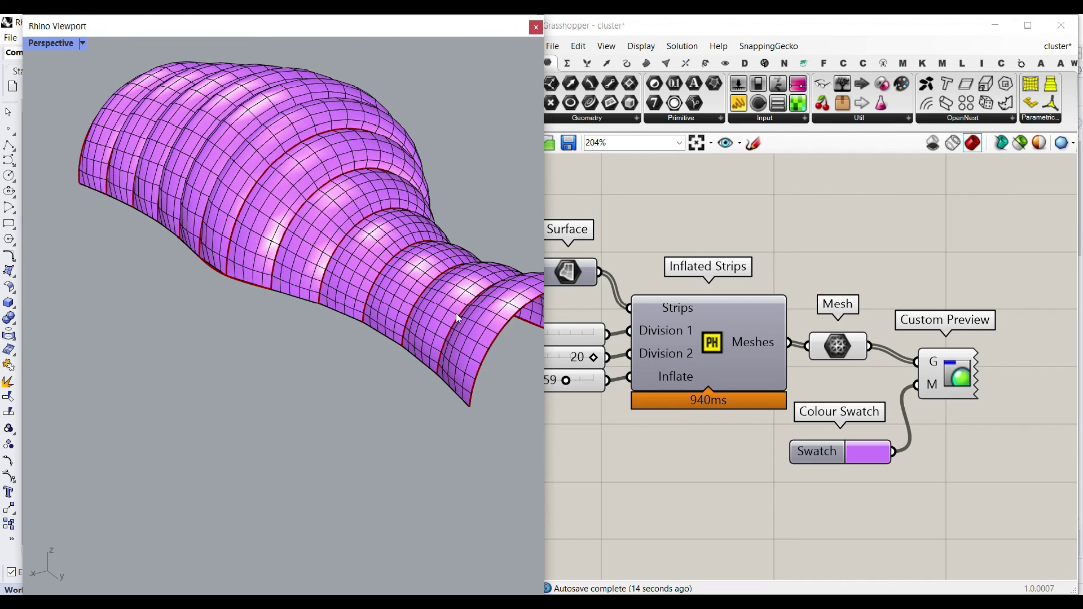
{"action": "key", "text": "ctrl+z"}
{"action": "right_click_drag", "start_coordinate": [702, 396], "coordinate": [909, 376]}
{"action": "scroll", "coordinate": [698, 368], "scroll_direction": "up", "scroll_amount": 5}
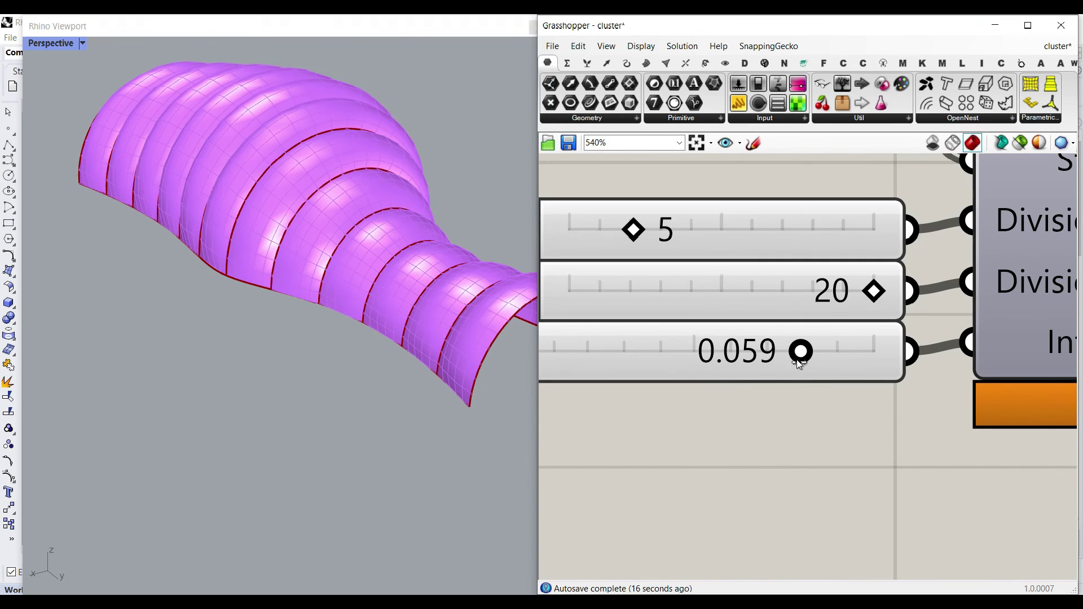
{"action": "left_click_drag", "start_coordinate": [713, 361], "coordinate": [622, 354]}
{"action": "right_click_drag", "start_coordinate": [266, 293], "coordinate": [347, 275]}
{"action": "scroll", "coordinate": [661, 366], "scroll_direction": "up", "scroll_amount": 4}
{"action": "left_click_drag", "start_coordinate": [616, 352], "coordinate": [603, 349]}
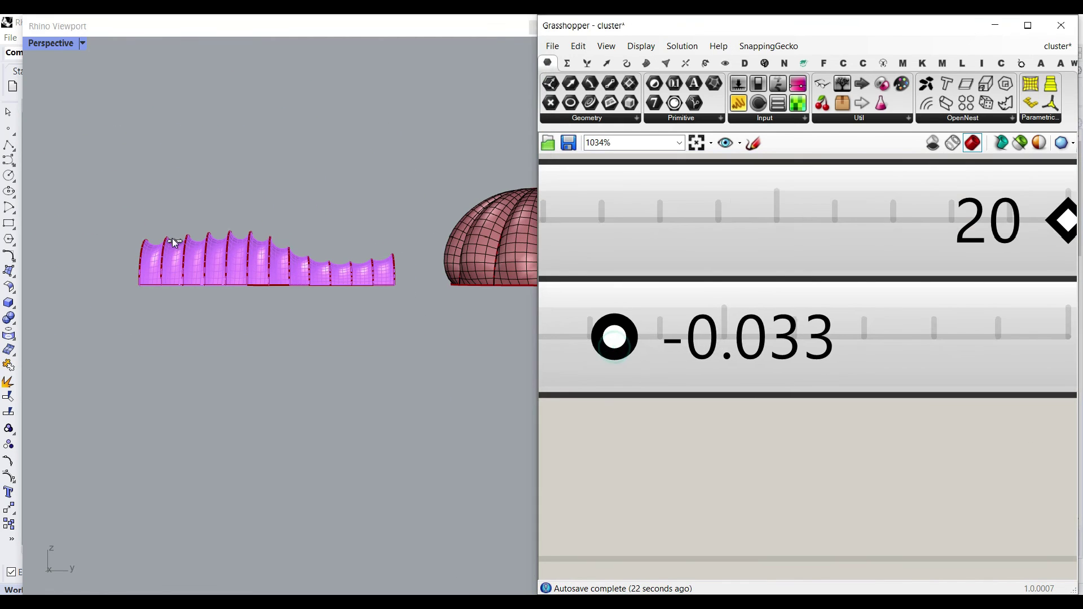
{"action": "right_click_drag", "start_coordinate": [172, 244], "coordinate": [213, 267]}
{"action": "scroll", "coordinate": [214, 267], "scroll_direction": "up", "scroll_amount": 3}
Bake the Meshes output of the purple structure's Inflated Strips cluster, accepting the offered attributes
{"action": "scroll", "coordinate": [861, 251], "scroll_direction": "down", "scroll_amount": 5}
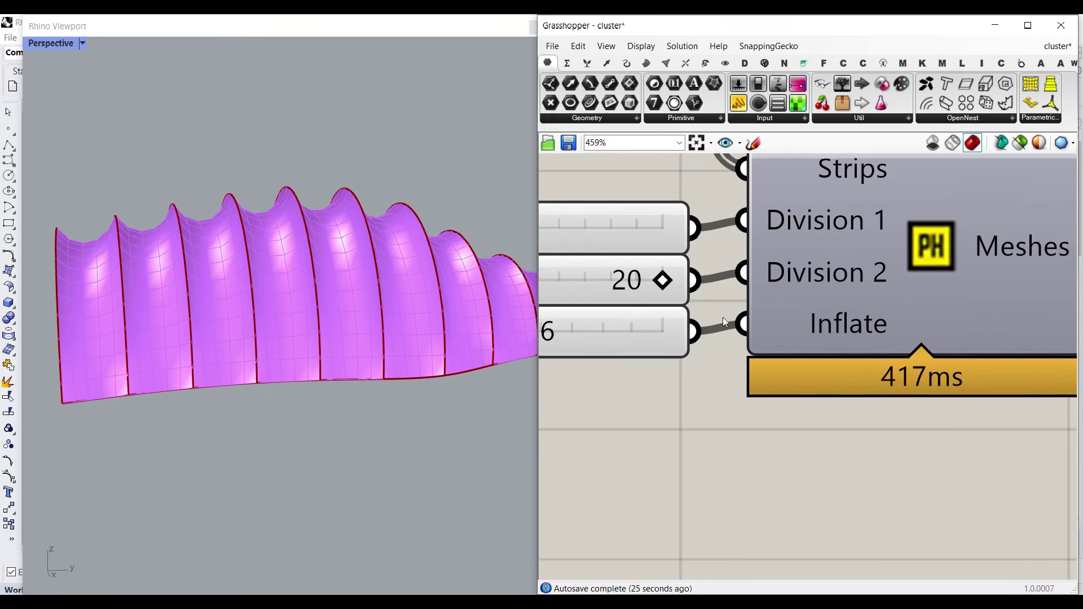
{"action": "right_click", "coordinate": [863, 252]}
{"action": "left_click", "coordinate": [888, 272]}
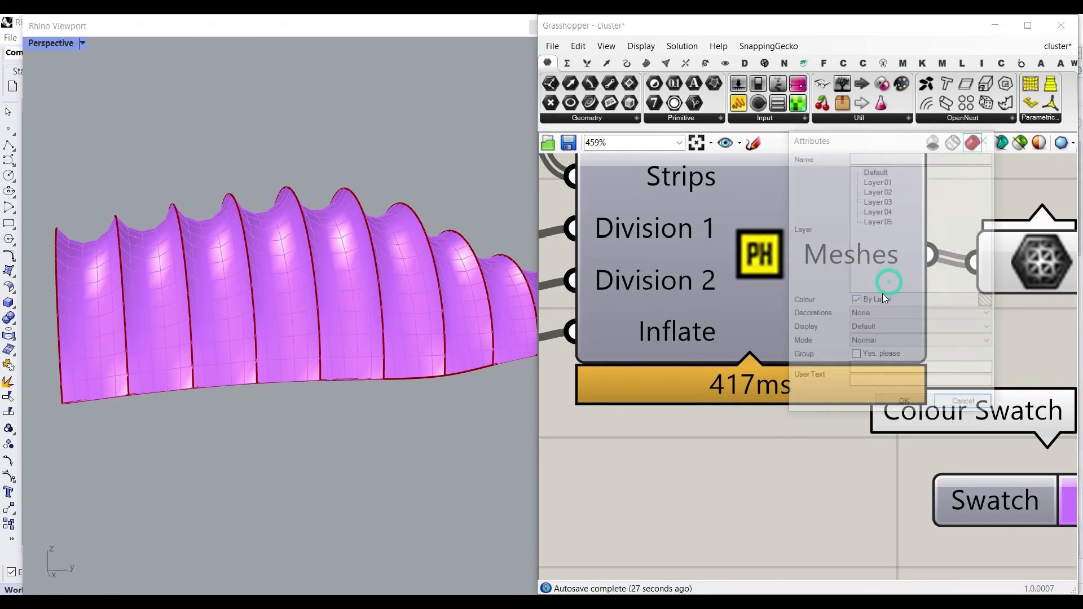
{"action": "left_click", "coordinate": [900, 406]}
Examine the baked purple strips from several angles and compare them with the neighbouring dome in the Rhino viewport
{"action": "scroll", "coordinate": [328, 327], "scroll_direction": "down", "scroll_amount": 4}
{"action": "right_click_drag", "start_coordinate": [329, 327], "coordinate": [474, 327]}
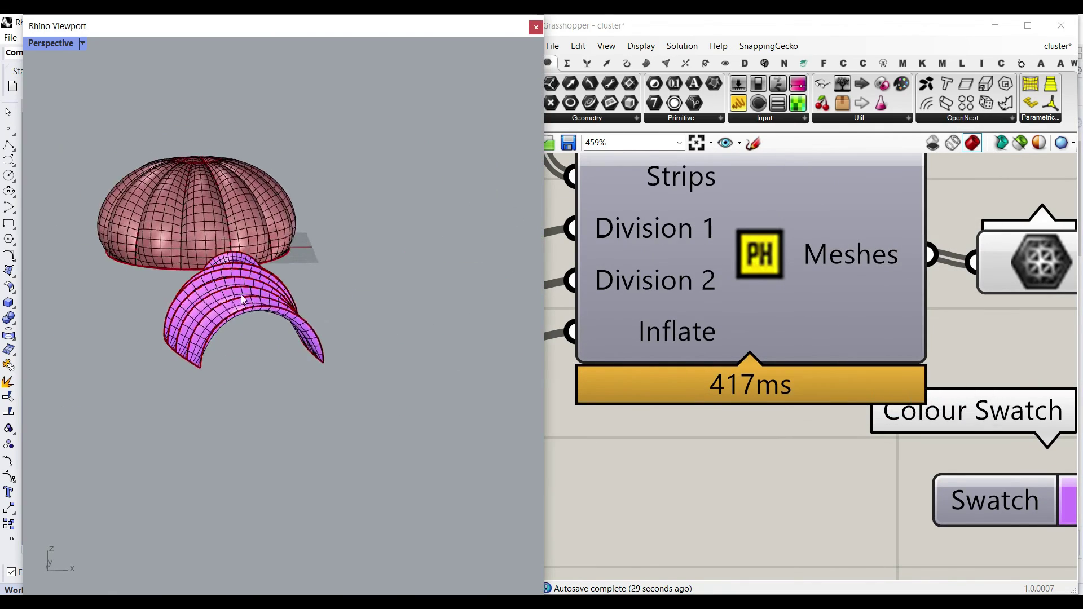
{"action": "scroll", "coordinate": [244, 359], "scroll_direction": "up", "scroll_amount": 4}
{"action": "right_click_drag", "start_coordinate": [244, 359], "coordinate": [356, 352]}
{"action": "scroll", "coordinate": [357, 353], "scroll_direction": "down", "scroll_amount": 5}
{"action": "scroll", "coordinate": [779, 316], "scroll_direction": "down", "scroll_amount": 6}
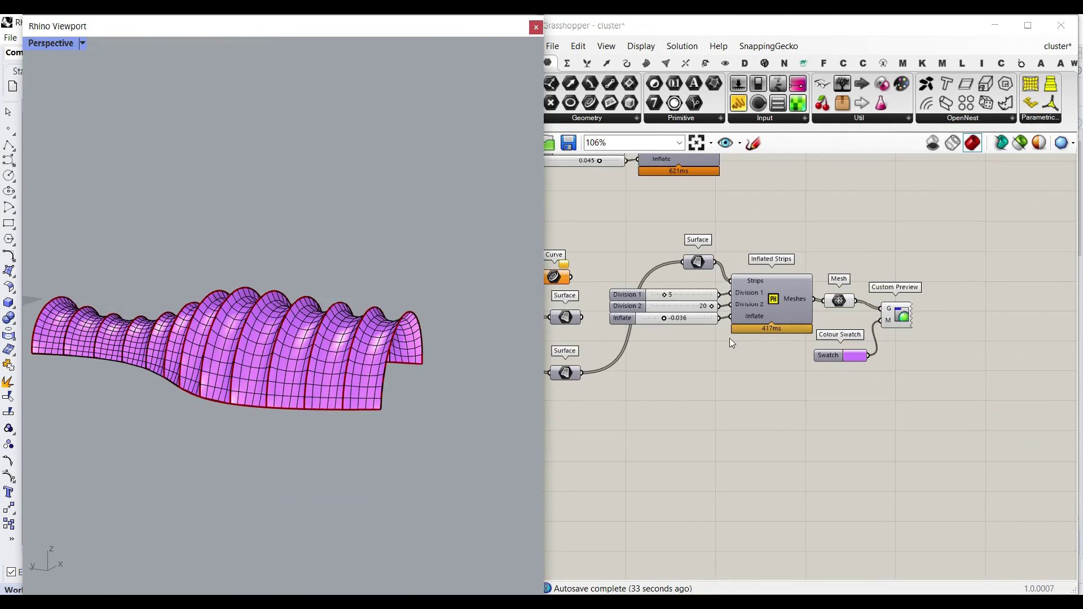
{"action": "scroll", "coordinate": [315, 395], "scroll_direction": "down", "scroll_amount": 7}
{"action": "right_click_drag", "start_coordinate": [268, 353], "coordinate": [360, 369], "text": "shift"}
{"action": "scroll", "coordinate": [316, 378], "scroll_direction": "up", "scroll_amount": 4}
{"action": "right_click_drag", "start_coordinate": [230, 416], "coordinate": [353, 404]}
{"action": "scroll", "coordinate": [233, 381], "scroll_direction": "down", "scroll_amount": 4}
{"action": "right_click_drag", "start_coordinate": [235, 382], "coordinate": [308, 413]}
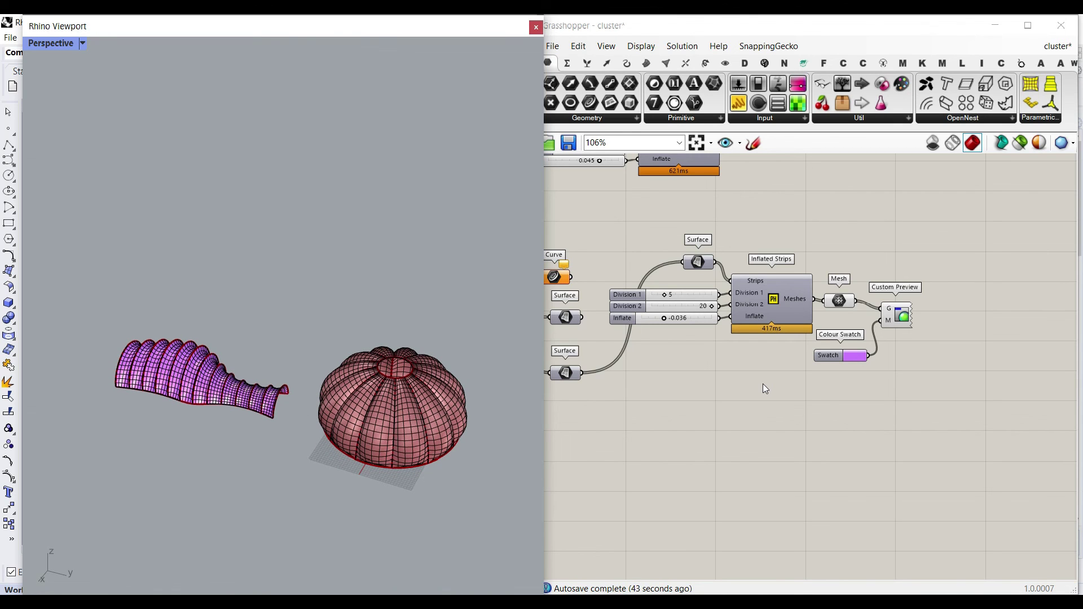
Review both cluster chains on the Grasshopper canvas, from the Inflated Strips clusters back to the first clusters
{"action": "right_click_drag", "start_coordinate": [758, 339], "coordinate": [824, 408]}
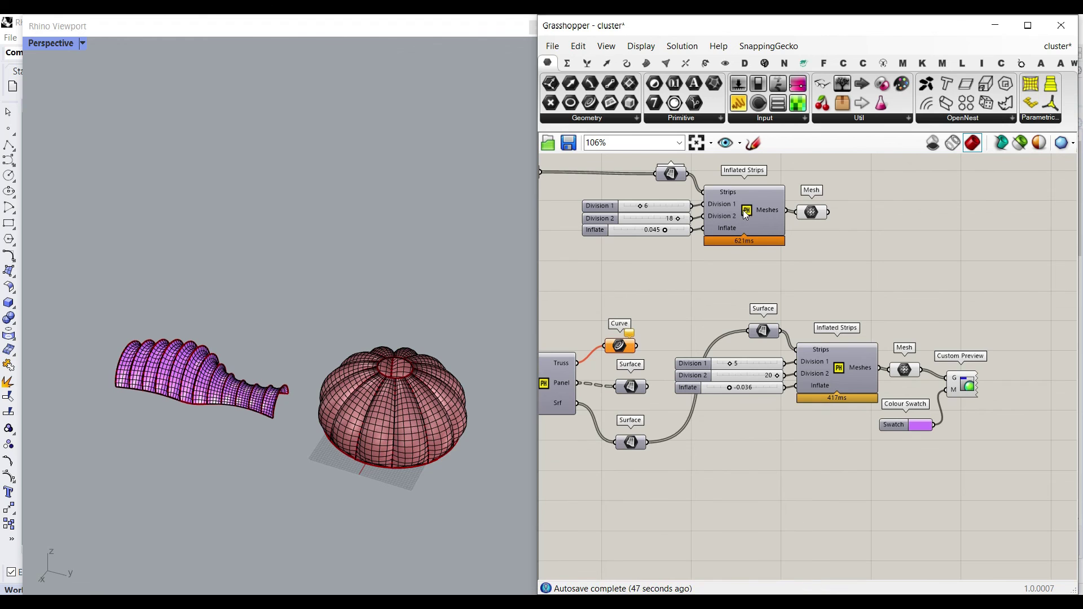
{"action": "right_click_drag", "start_coordinate": [607, 356], "coordinate": [869, 357]}
{"action": "scroll", "coordinate": [869, 358], "scroll_direction": "down", "scroll_amount": 5}
{"action": "right_click_drag", "start_coordinate": [710, 358], "coordinate": [815, 370]}
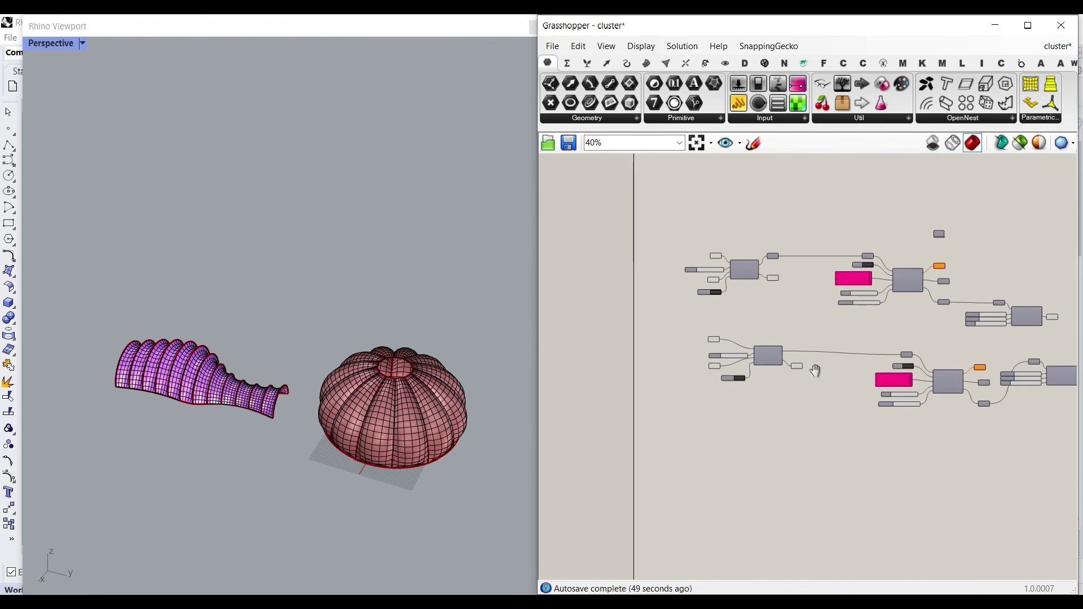